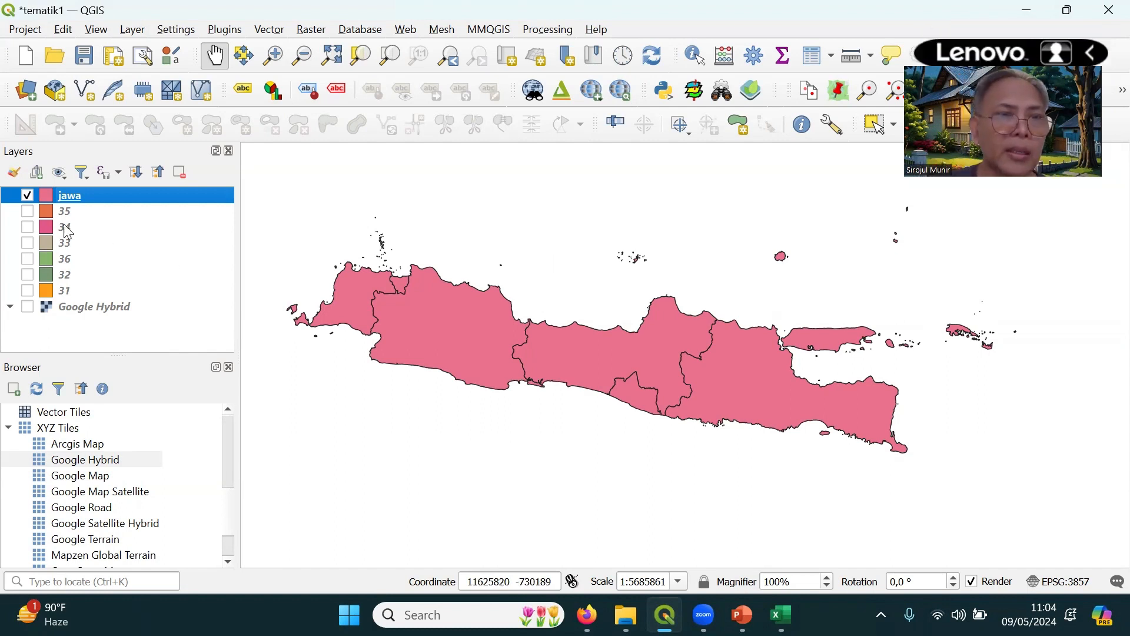
# Open the jawa layer's attribute table and widen its window to examine the province fields through the path column
pyautogui.moveTo(578, 382); pyautogui.dragTo(617, 403)
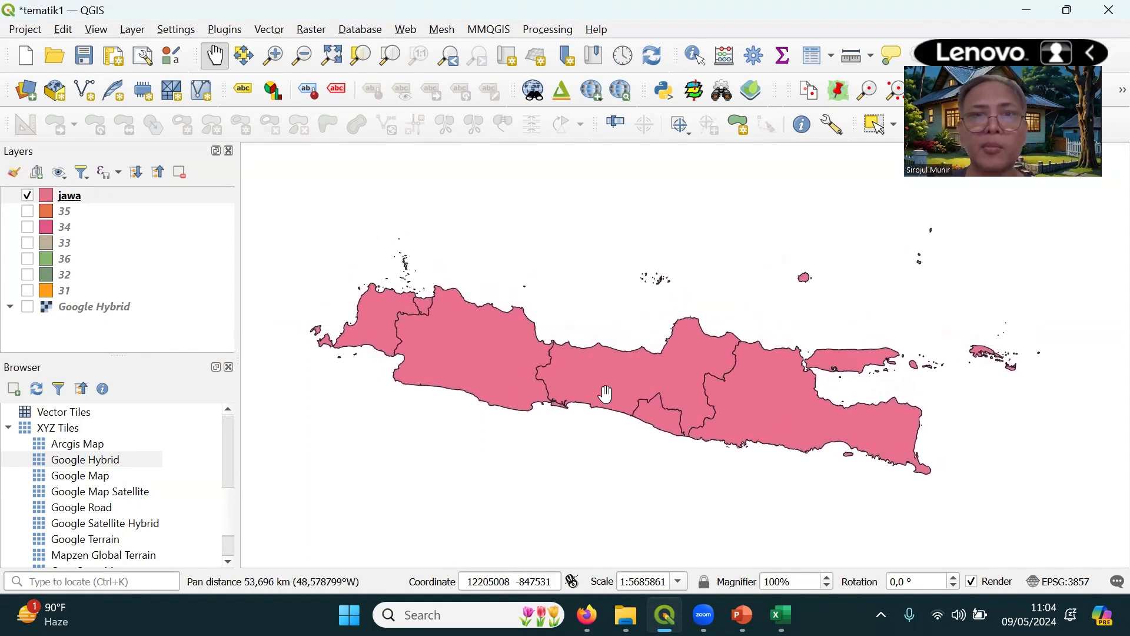
pyautogui.rightClick(79, 198)
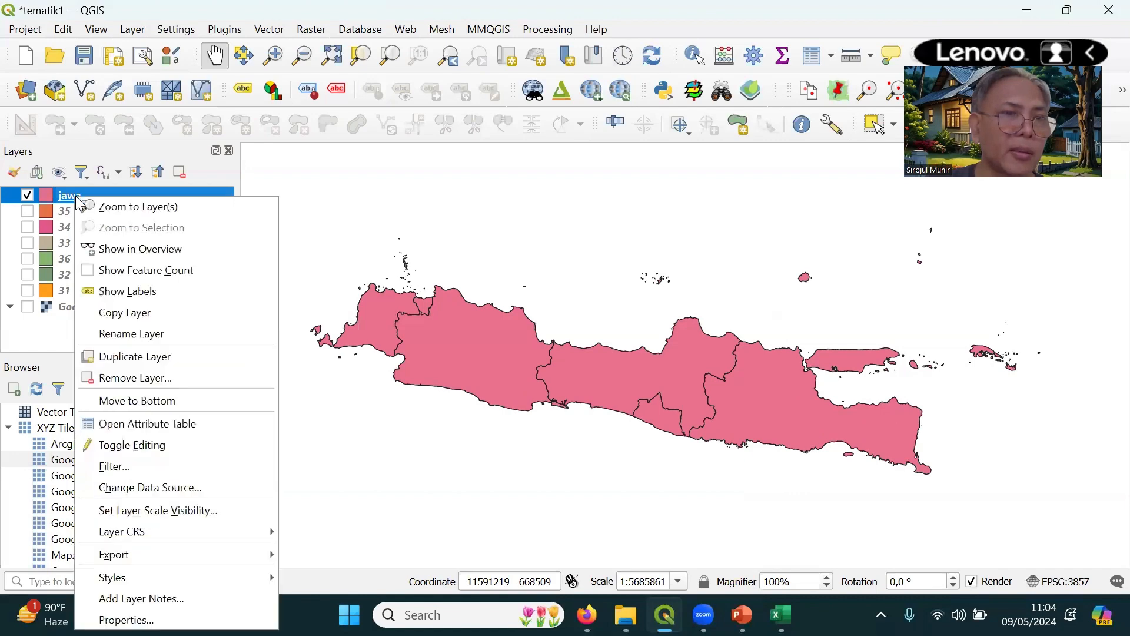
pyautogui.click(154, 422)
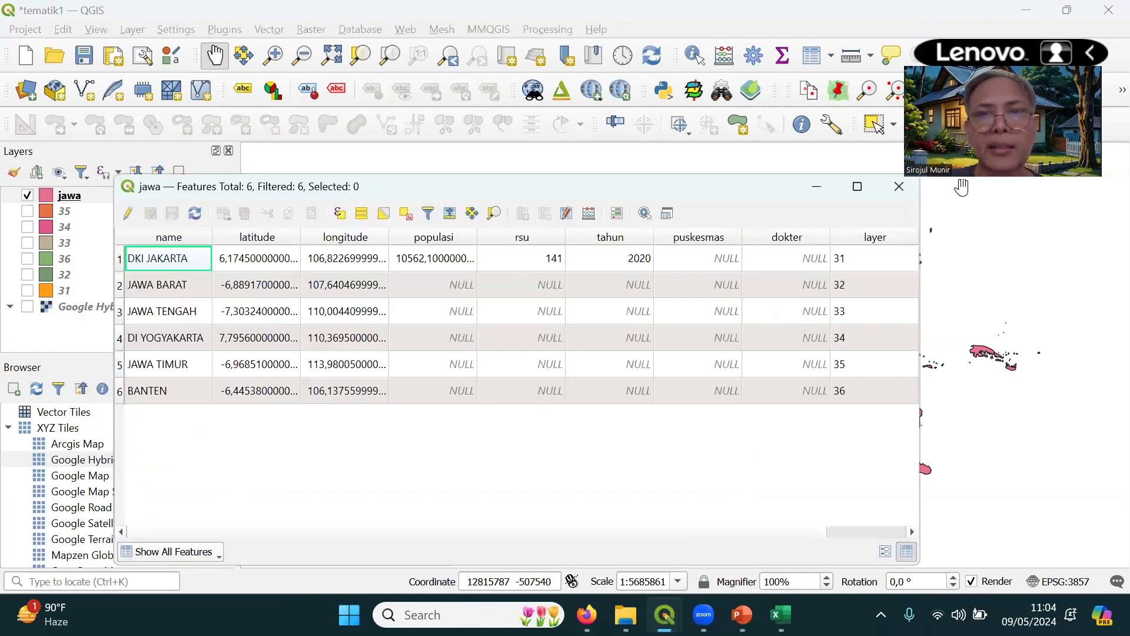
pyautogui.moveTo(625, 186); pyautogui.dragTo(758, 153)
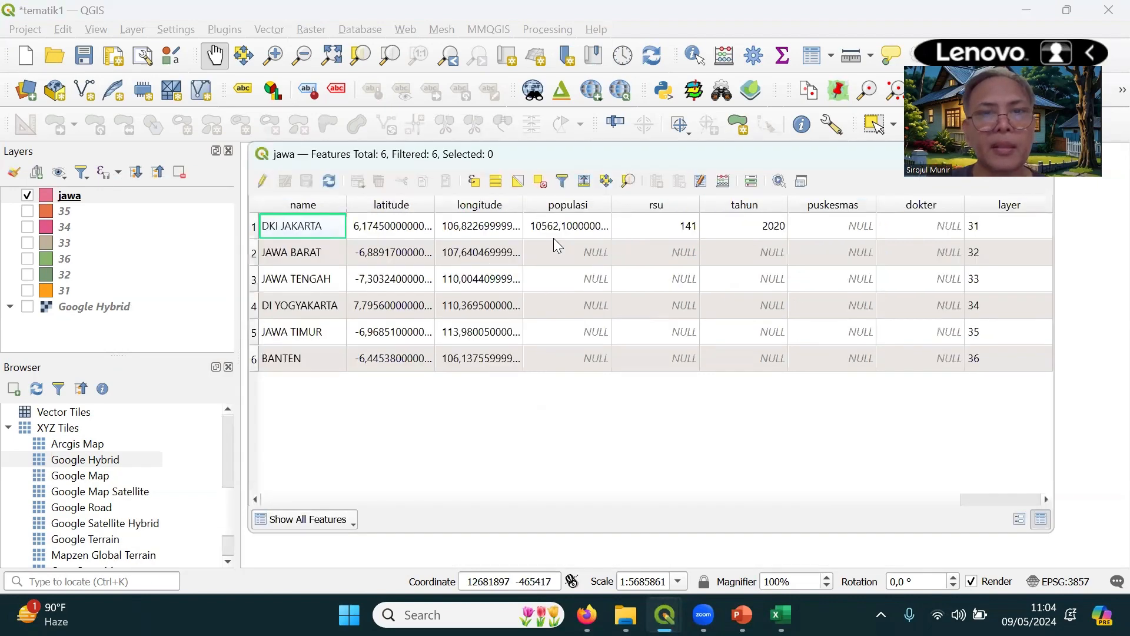
pyautogui.doubleClick(724, 165)
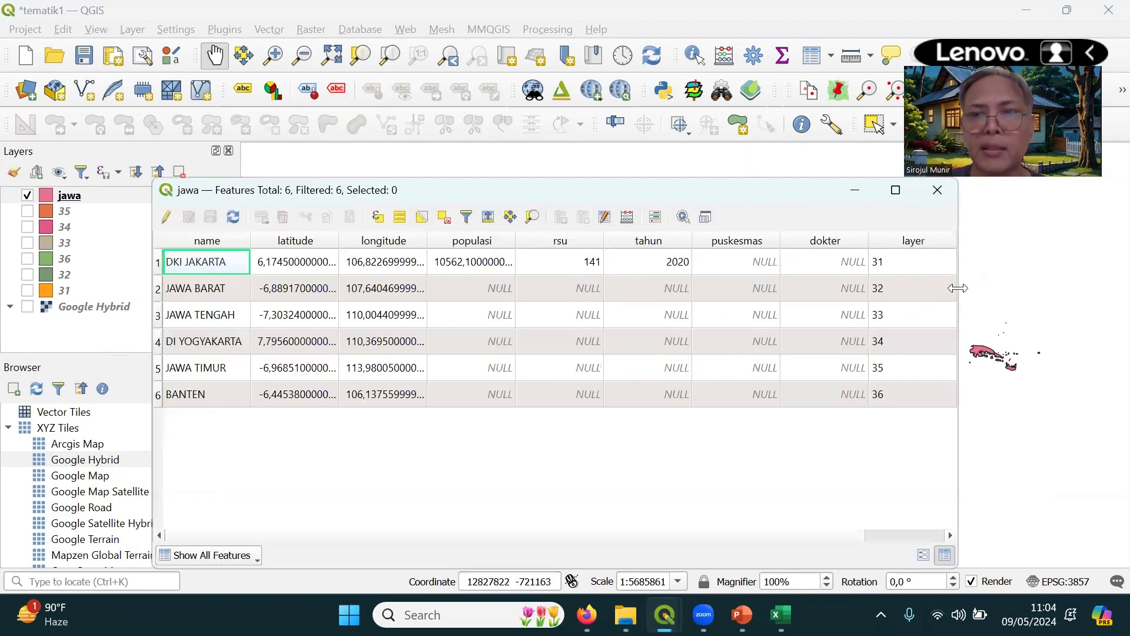
pyautogui.moveTo(957, 287); pyautogui.dragTo(963, 288)
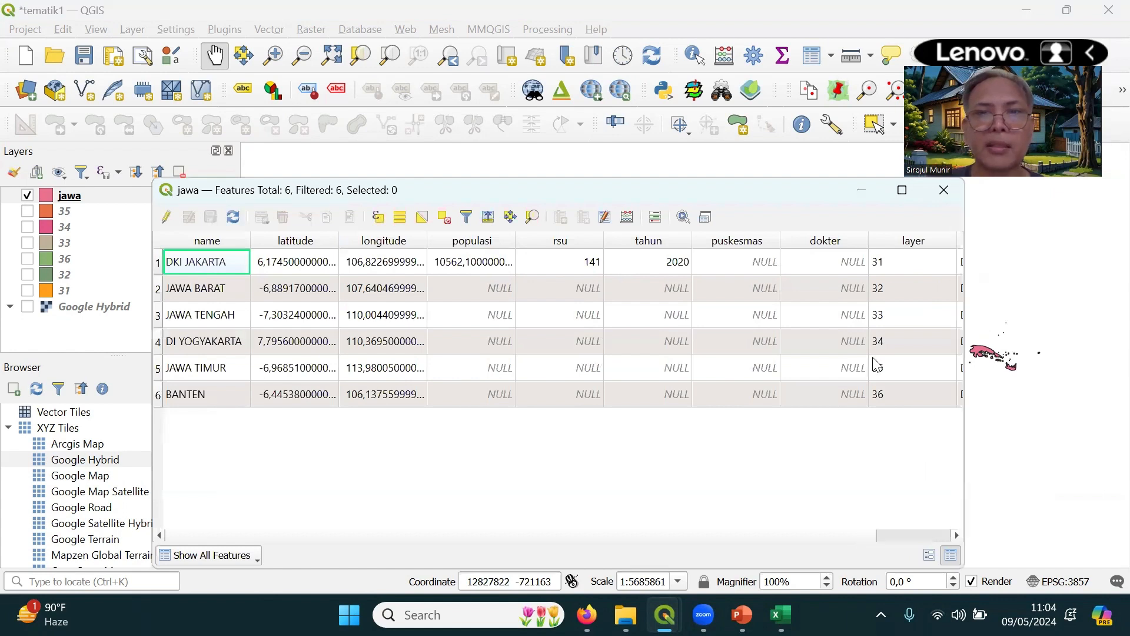
pyautogui.moveTo(517, 196); pyautogui.dragTo(553, 176)
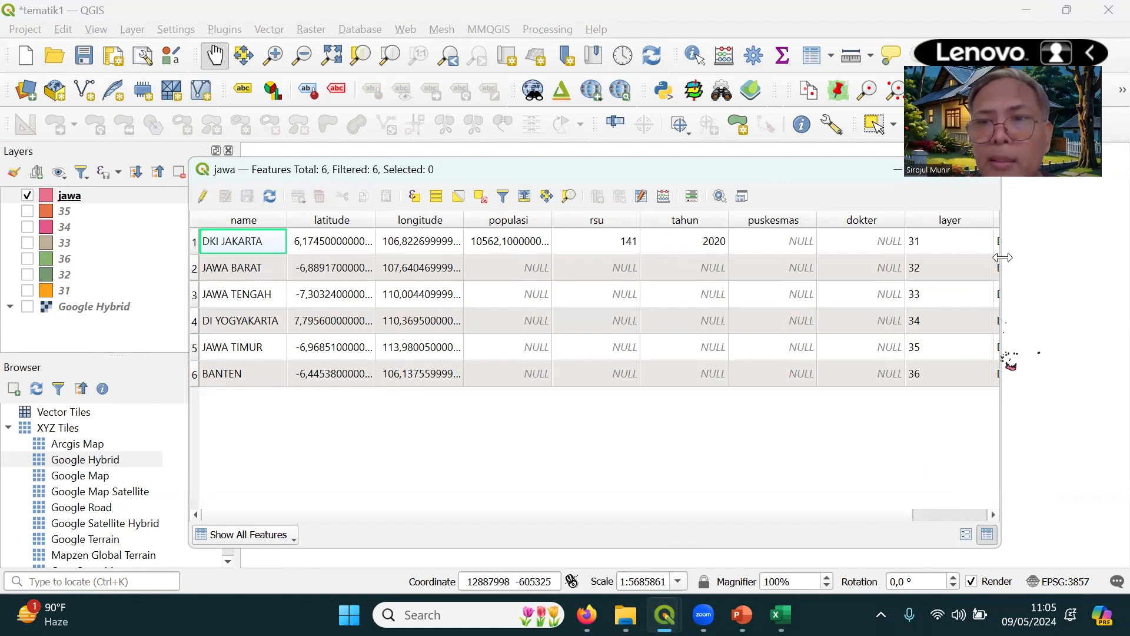
pyautogui.moveTo(1003, 257); pyautogui.dragTo(1067, 257)
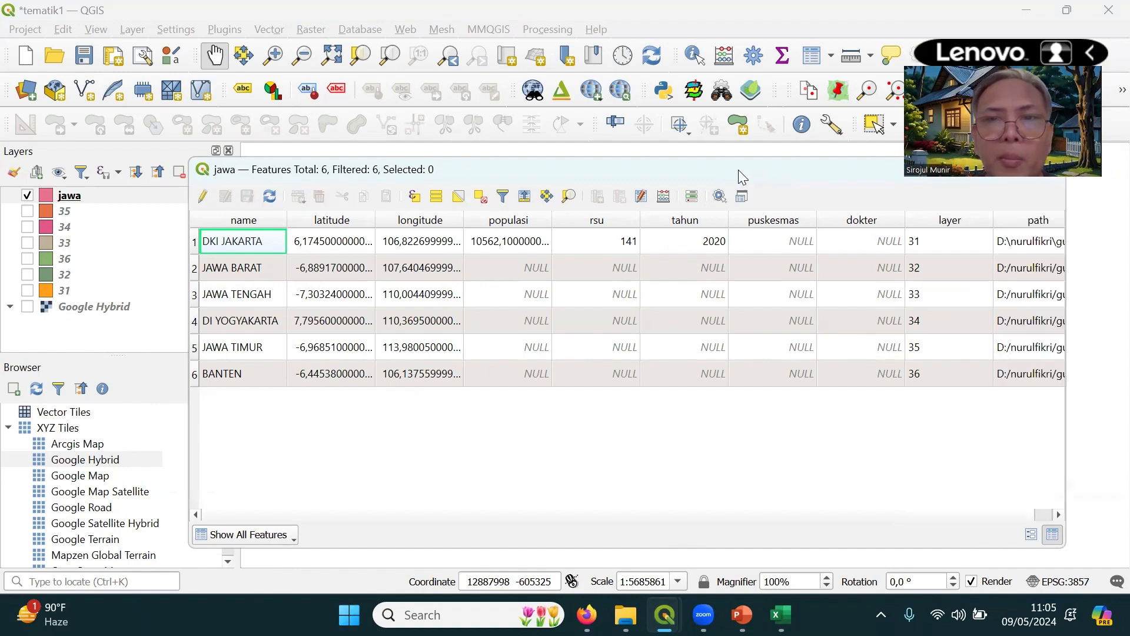
pyautogui.moveTo(738, 170); pyautogui.dragTo(650, 167)
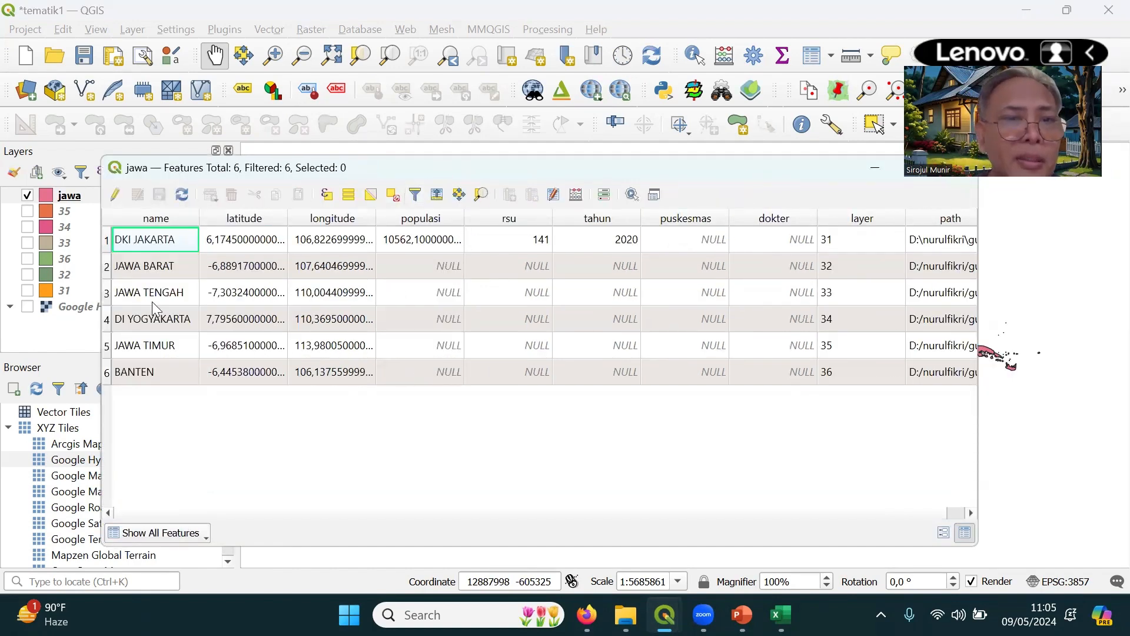
pyautogui.moveTo(466, 169); pyautogui.dragTo(534, 172)
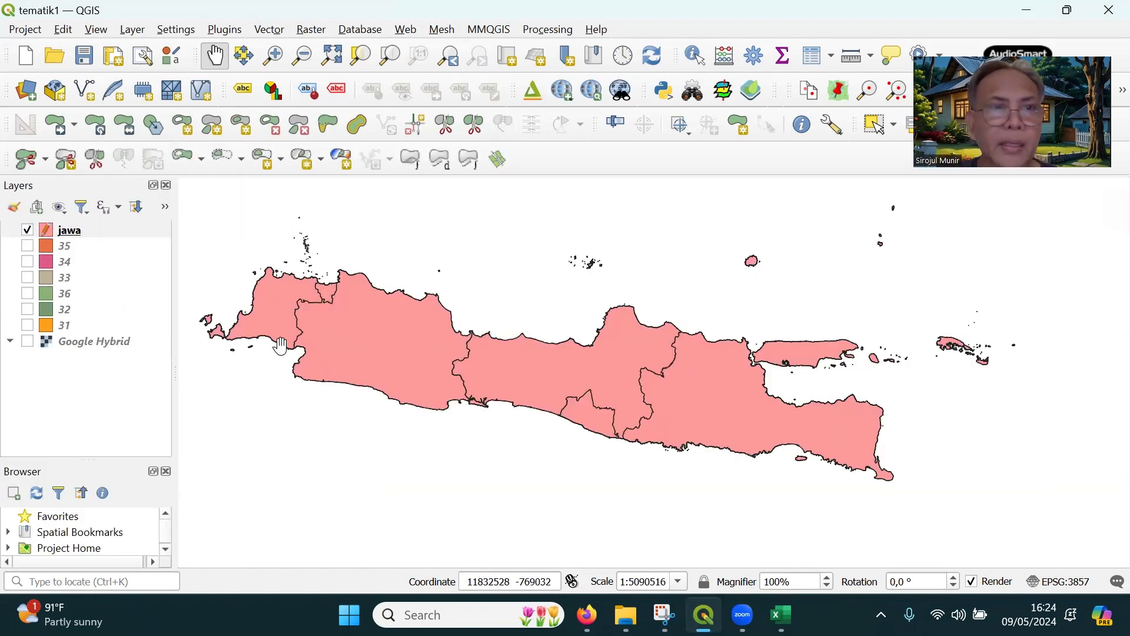
# Open the attribute table of the jawa layer in edit mode to review the population, hospital, puskesmas and doctor data
pyautogui.rightClick(72, 235)
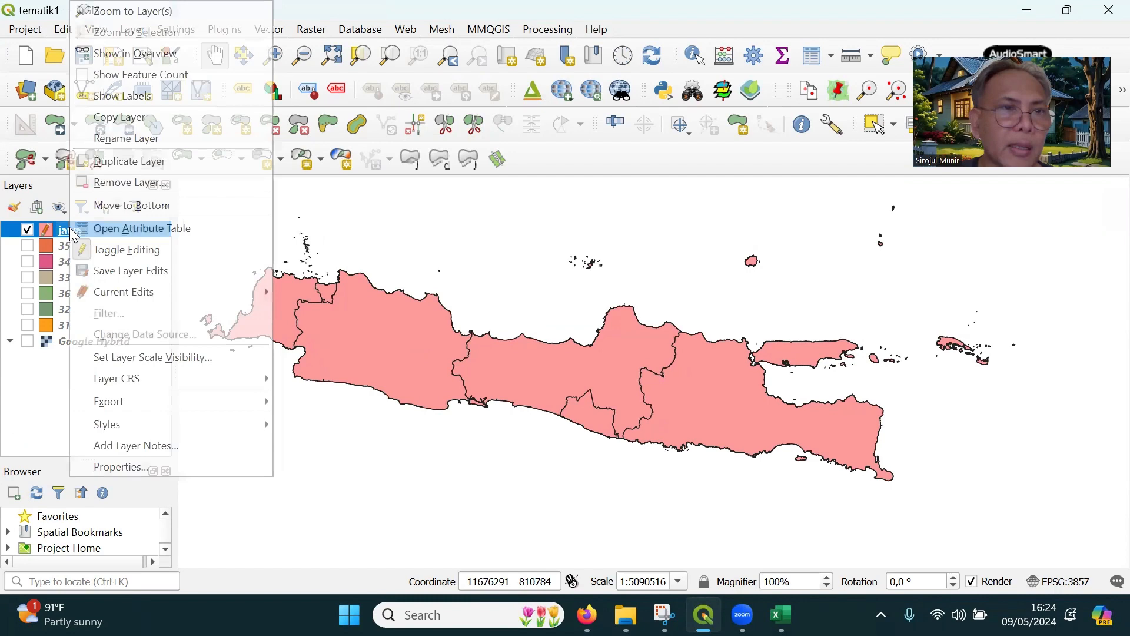
pyautogui.click(127, 228)
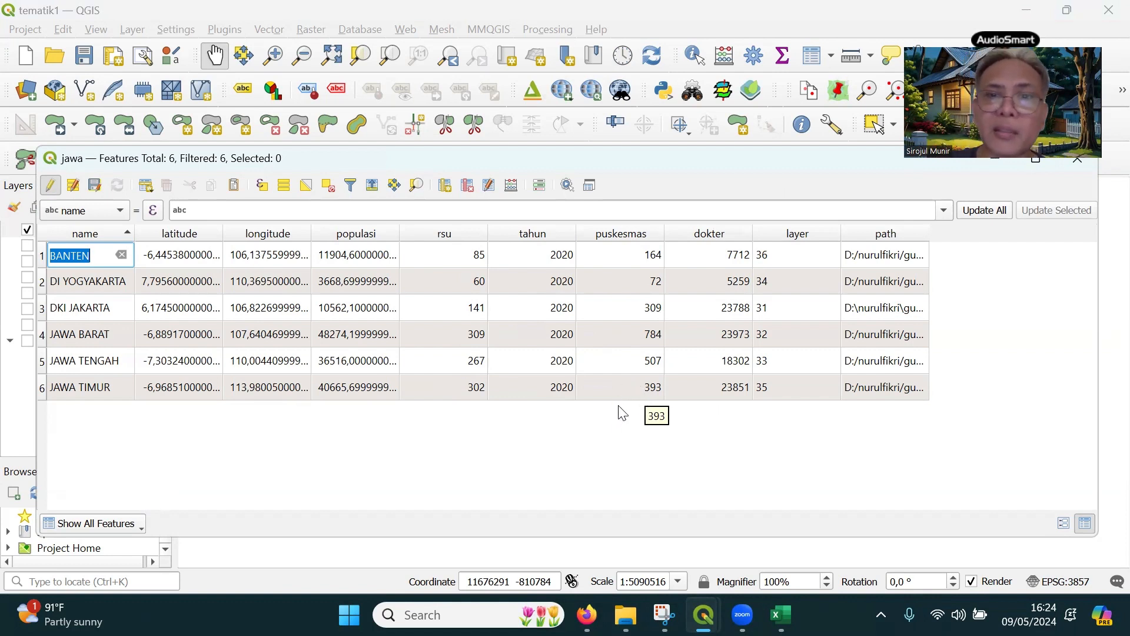
pyautogui.click(587, 615)
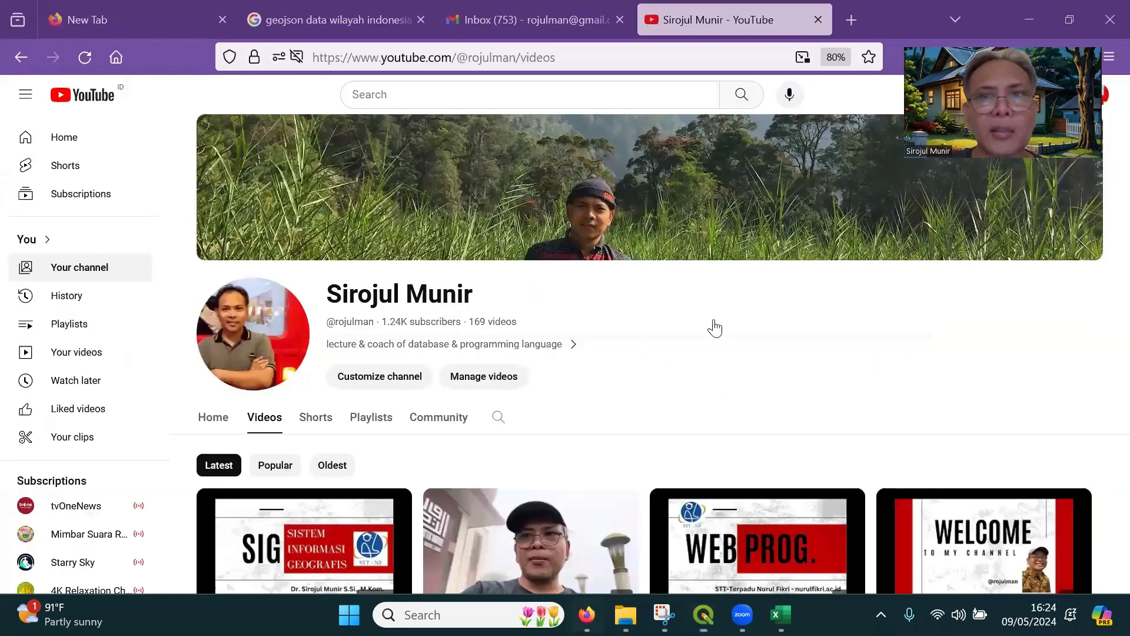
pyautogui.click(862, 16)
pyautogui.write('ww')
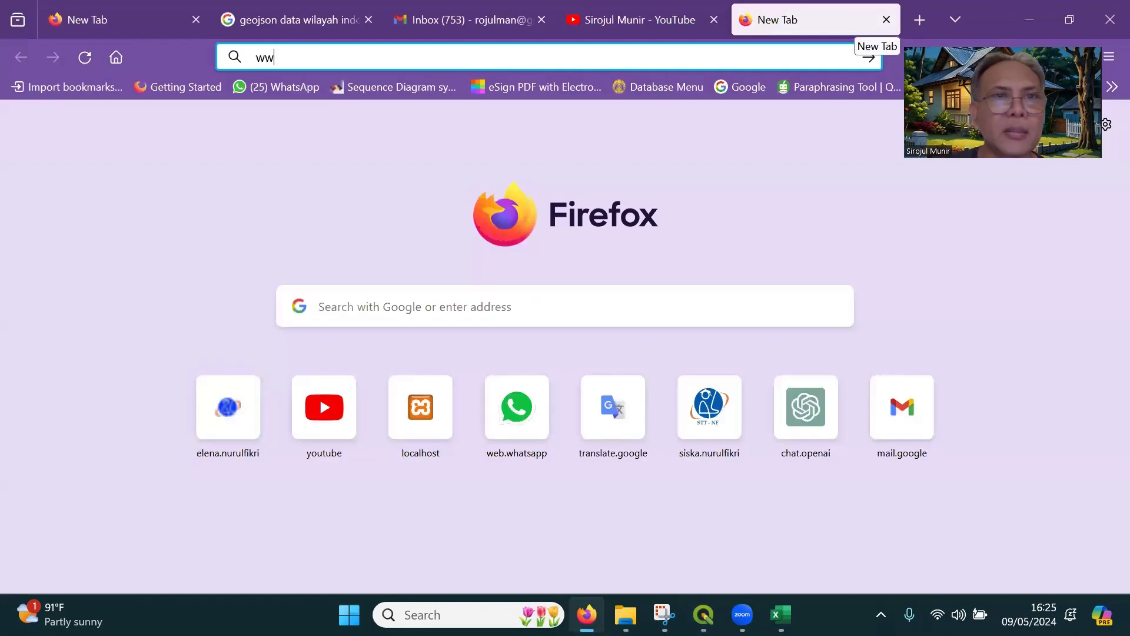
pyautogui.write('w')
pyautogui.press('Return')
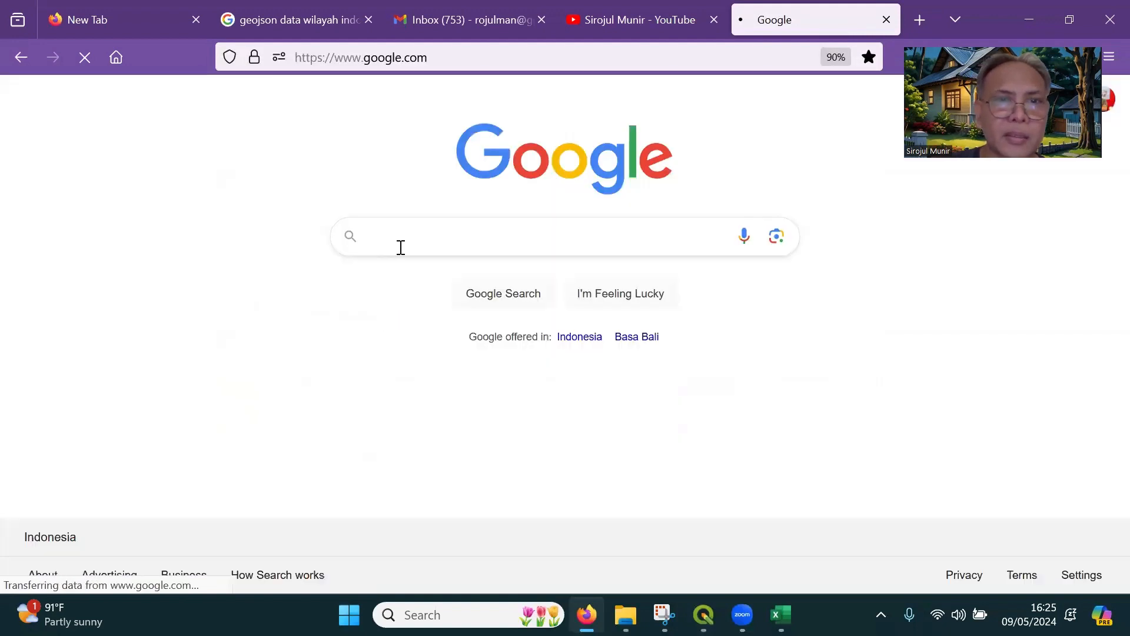
# Search Google for "bps jumlah rumah sakit per provinsi"
pyautogui.click(402, 238)
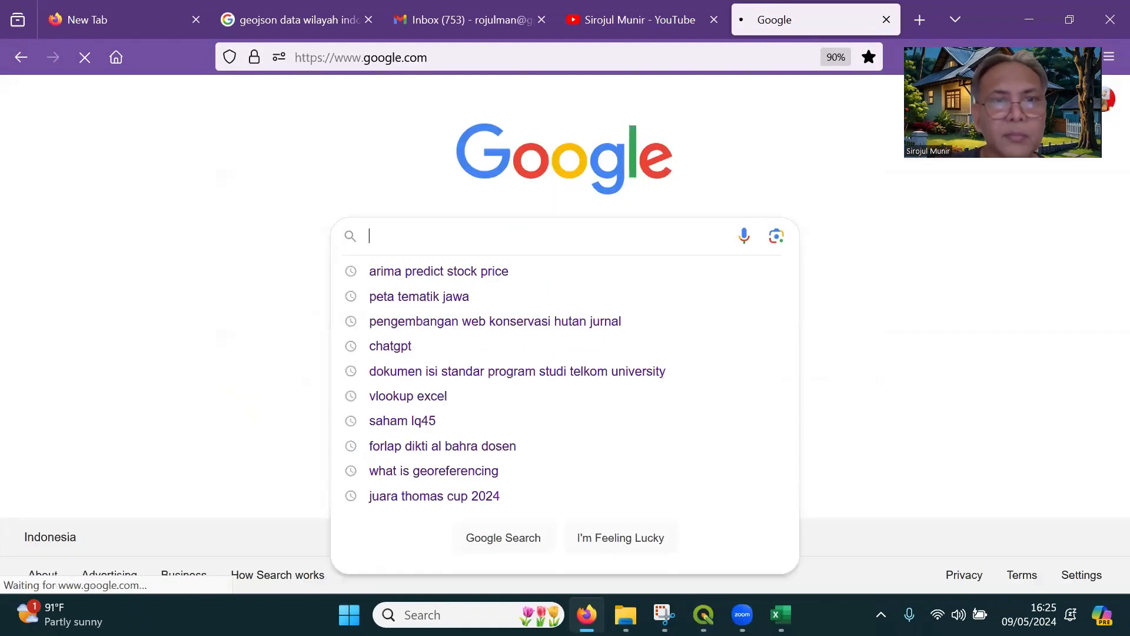
pyautogui.write('b')
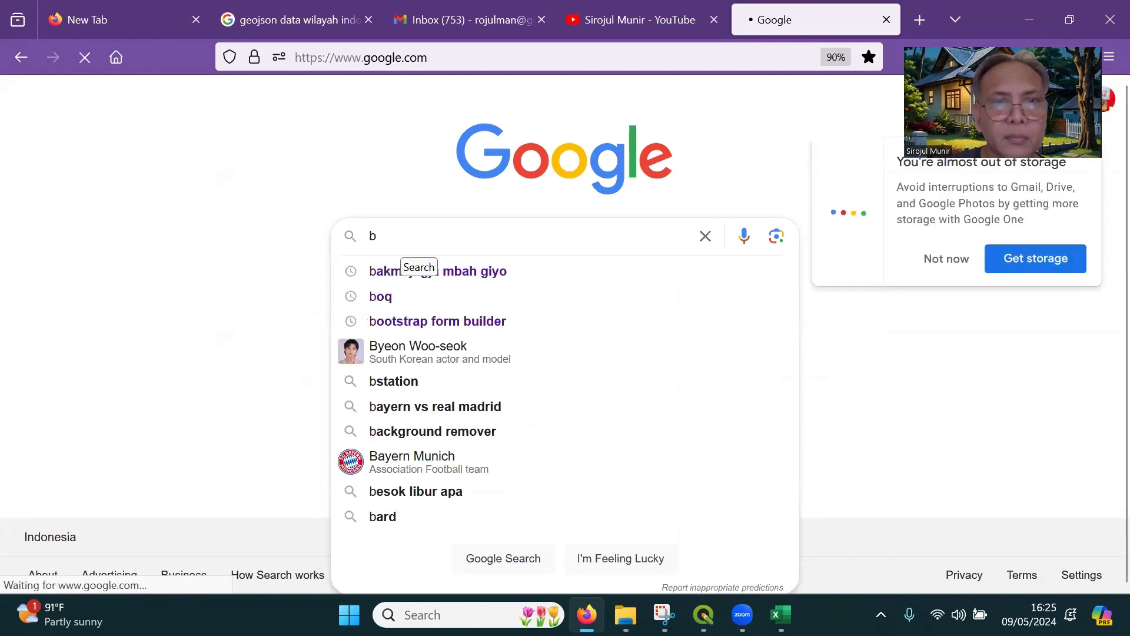
pyautogui.write('ps jum')
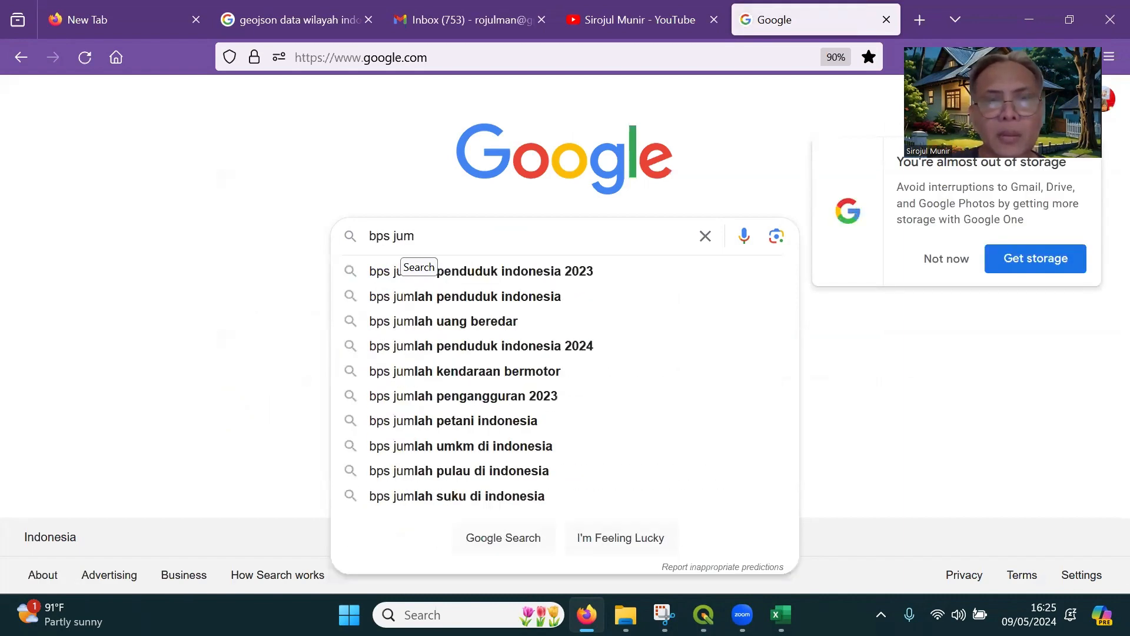
pyautogui.write('lah ')
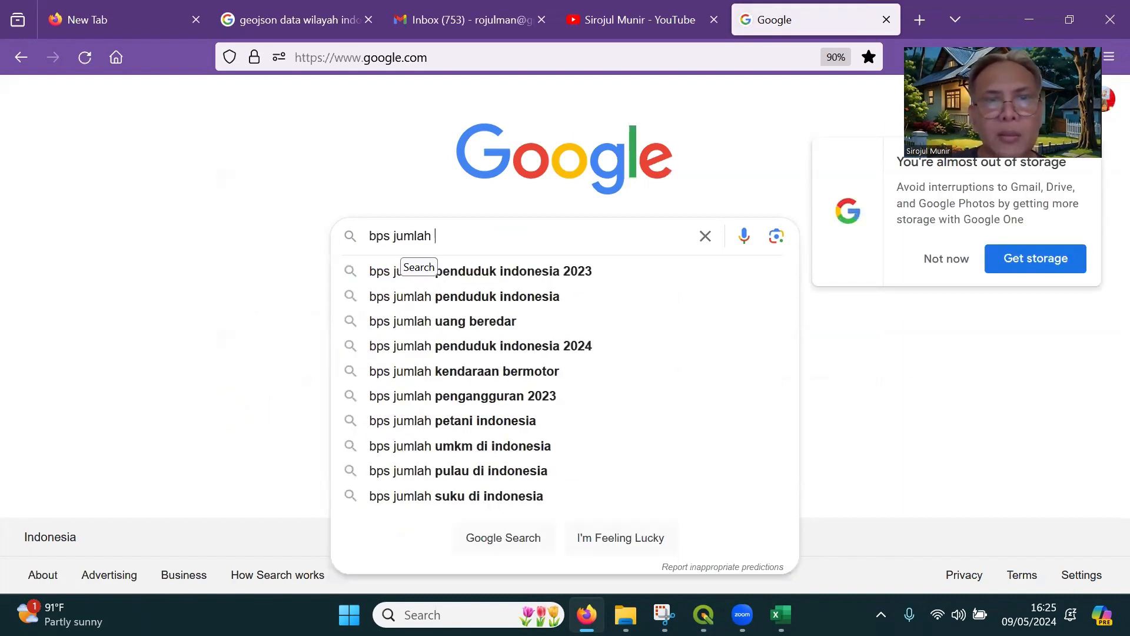
pyautogui.write('rumah s')
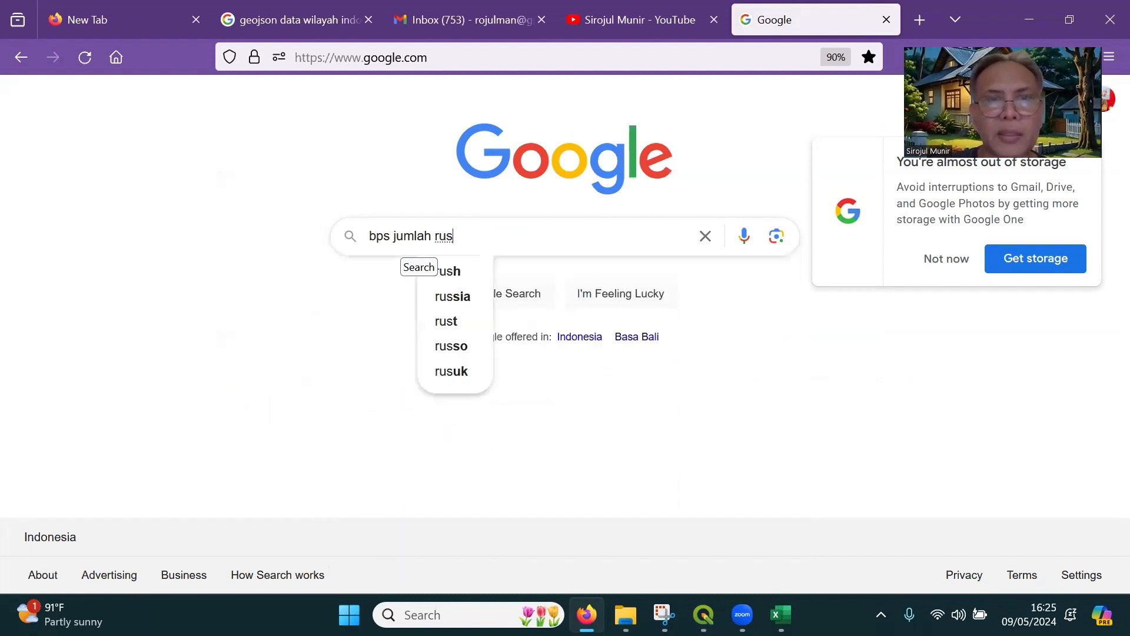
pyautogui.press('BackSpace')
pyautogui.write('mah sakit pe')
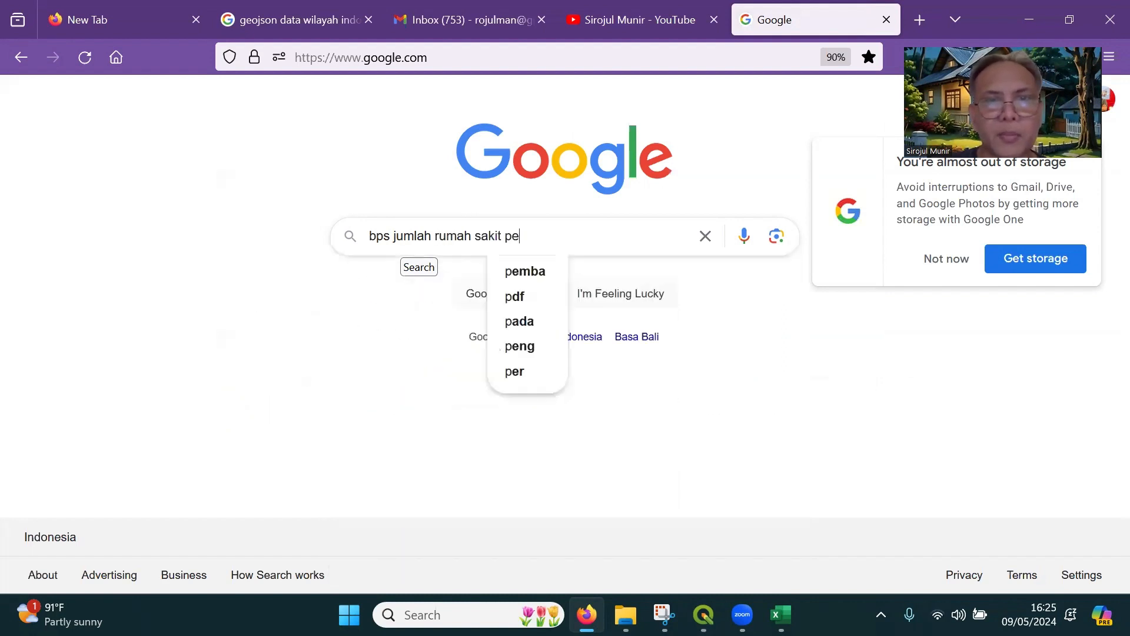
pyautogui.write('r provinsi')
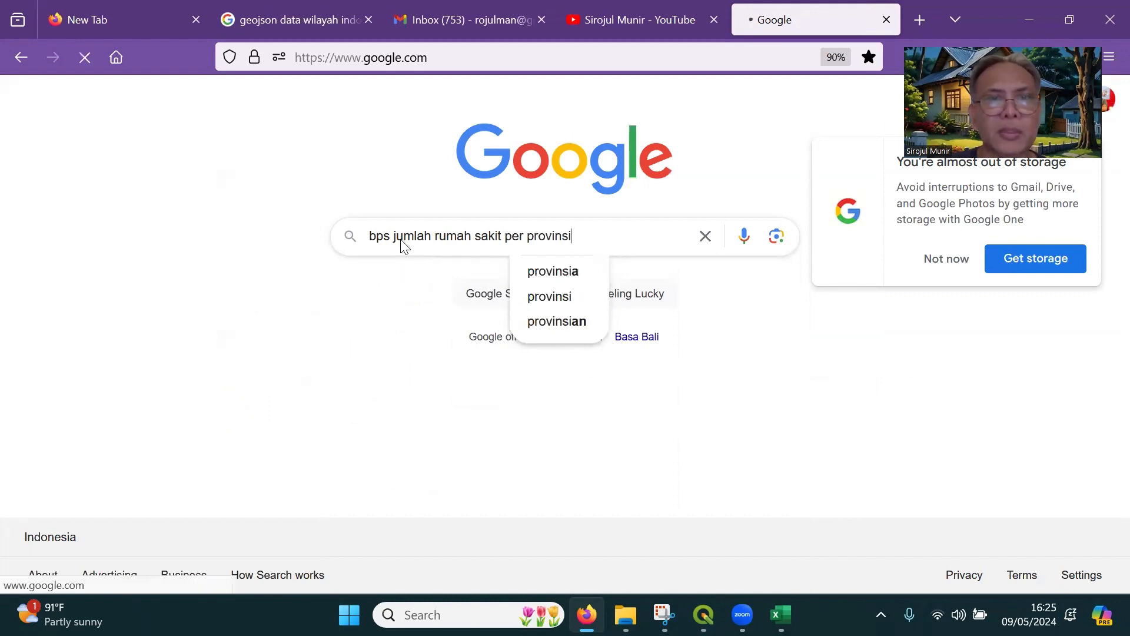
pyautogui.press('Return')
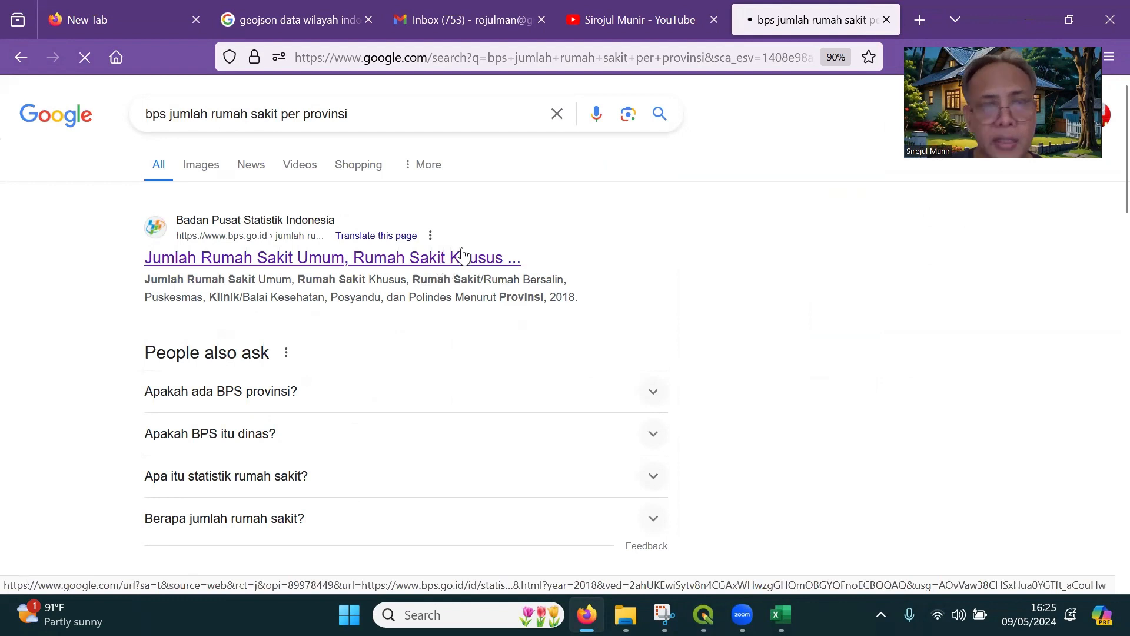
# Open the Badan Pusat Statistik result on Jumlah Rumah Sakit Umum in a new tab and dismiss its Call for Paper popup
pyautogui.rightClick(409, 262)
pyautogui.click(477, 280)
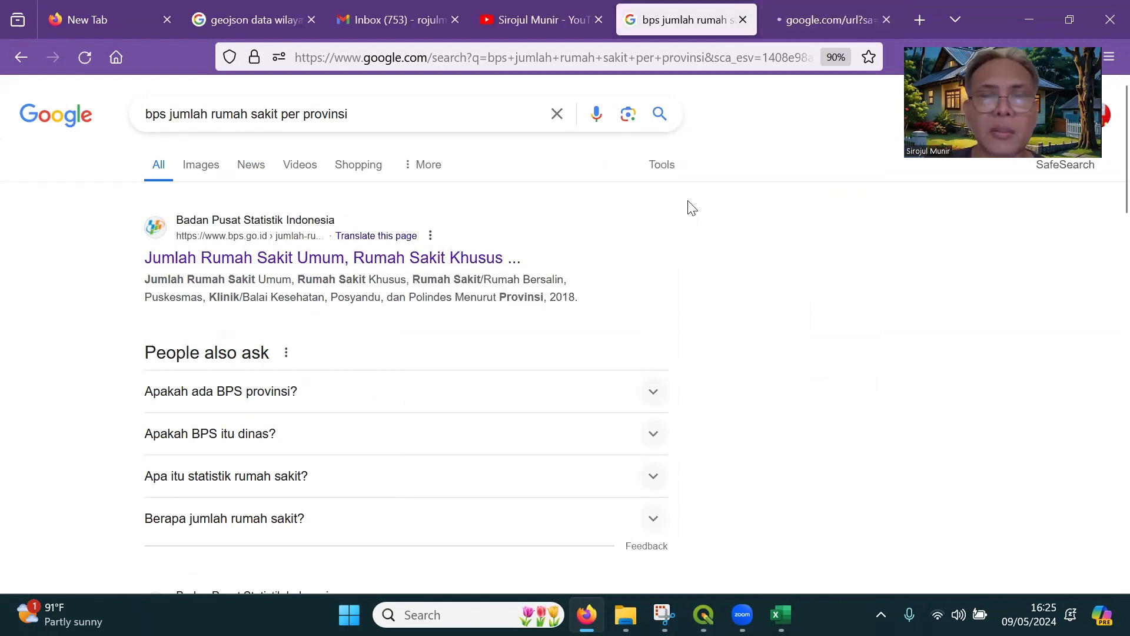
pyautogui.click(812, 20)
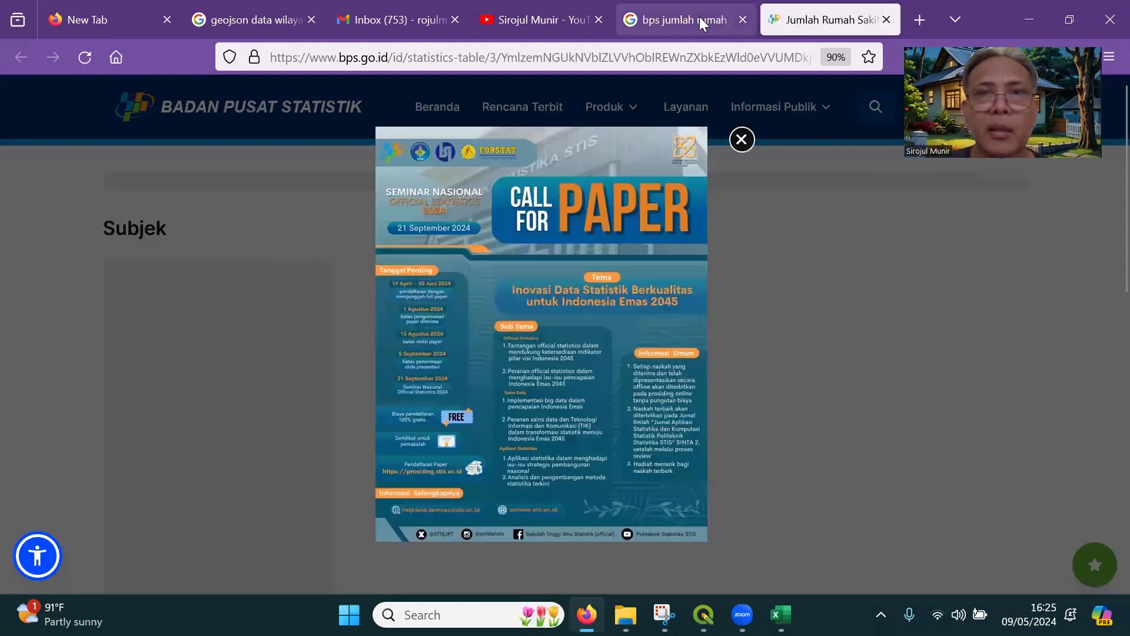
pyautogui.click(700, 18)
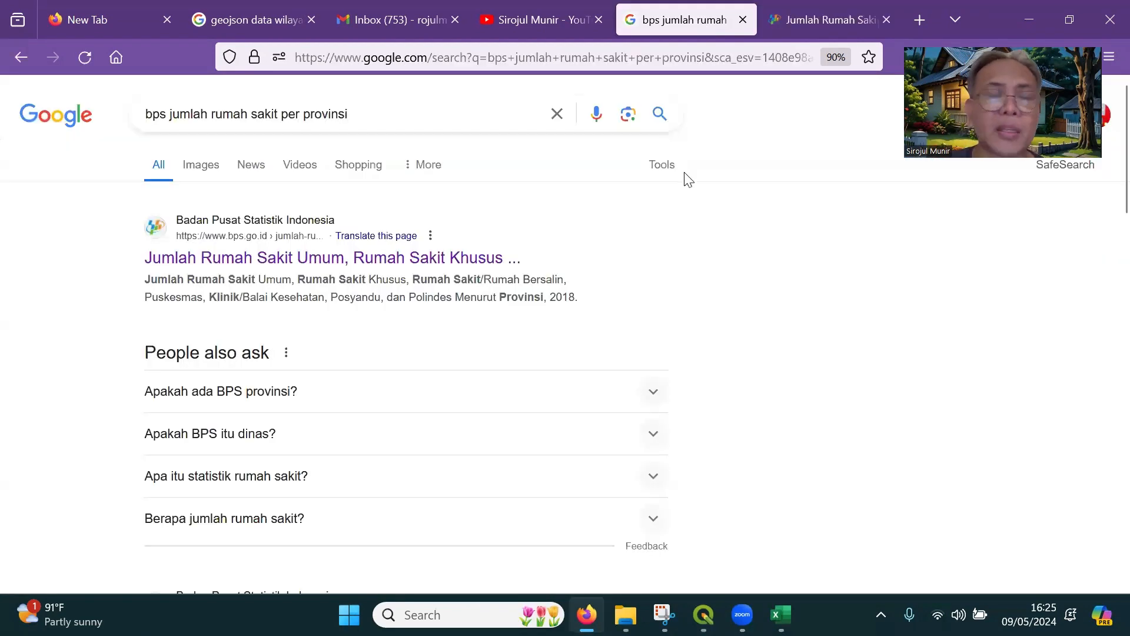
pyautogui.click(829, 18)
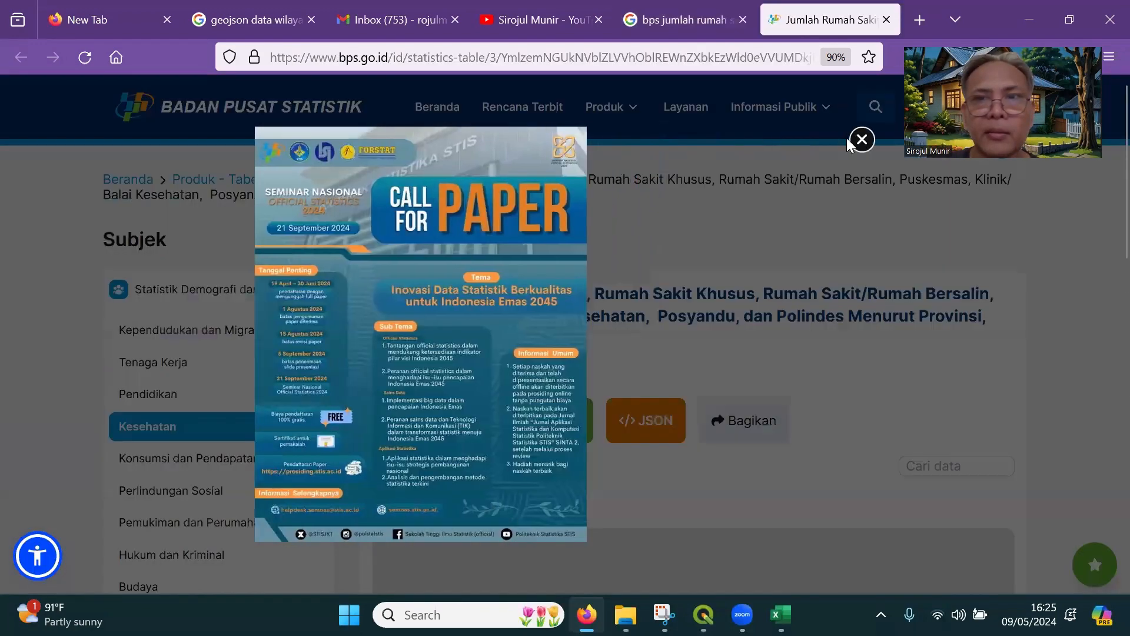
pyautogui.click(853, 140)
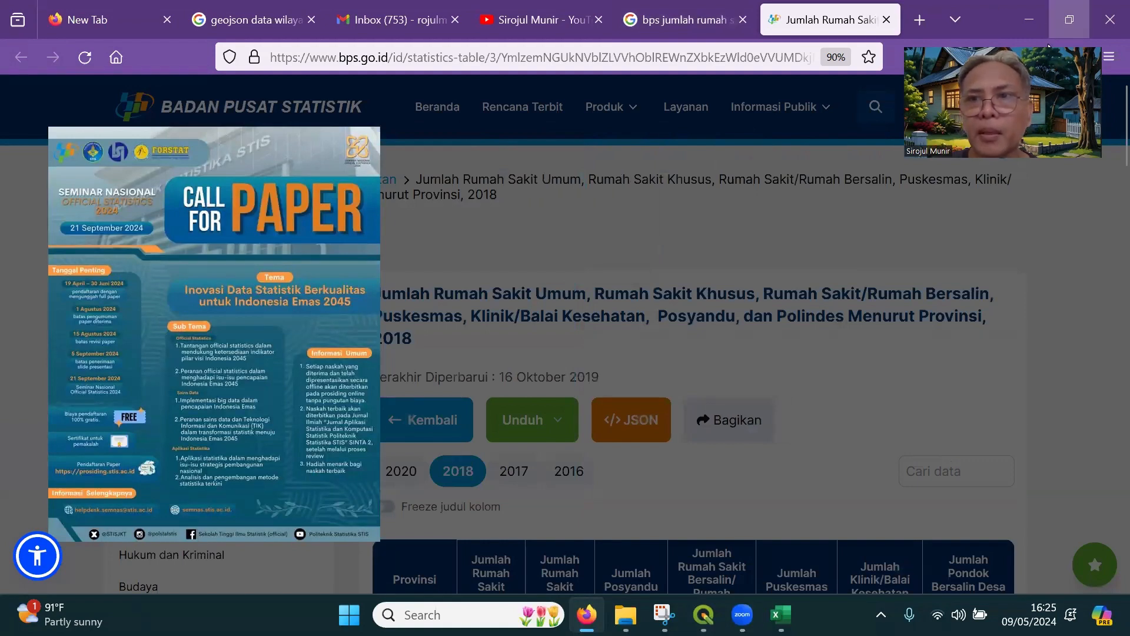
pyautogui.click(1069, 182)
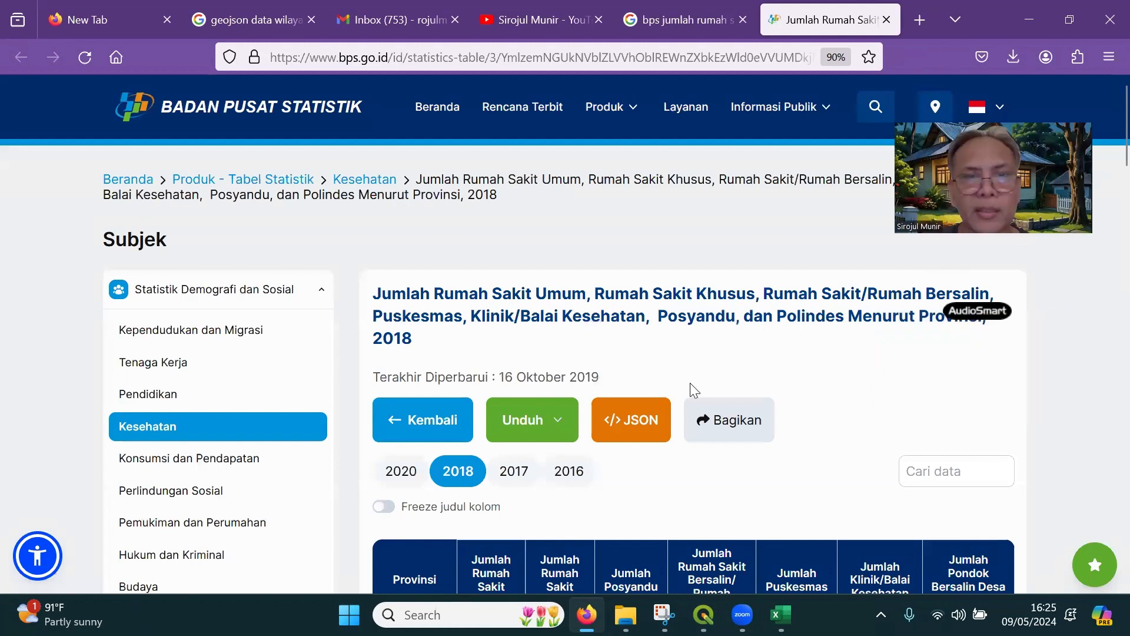
# Show the 2020 edition of the health facilities table and examine the hospital and puskesmas figures for the Java provinces
pyautogui.scroll(-3, 690, 383)
pyautogui.scroll(1, 583, 405)
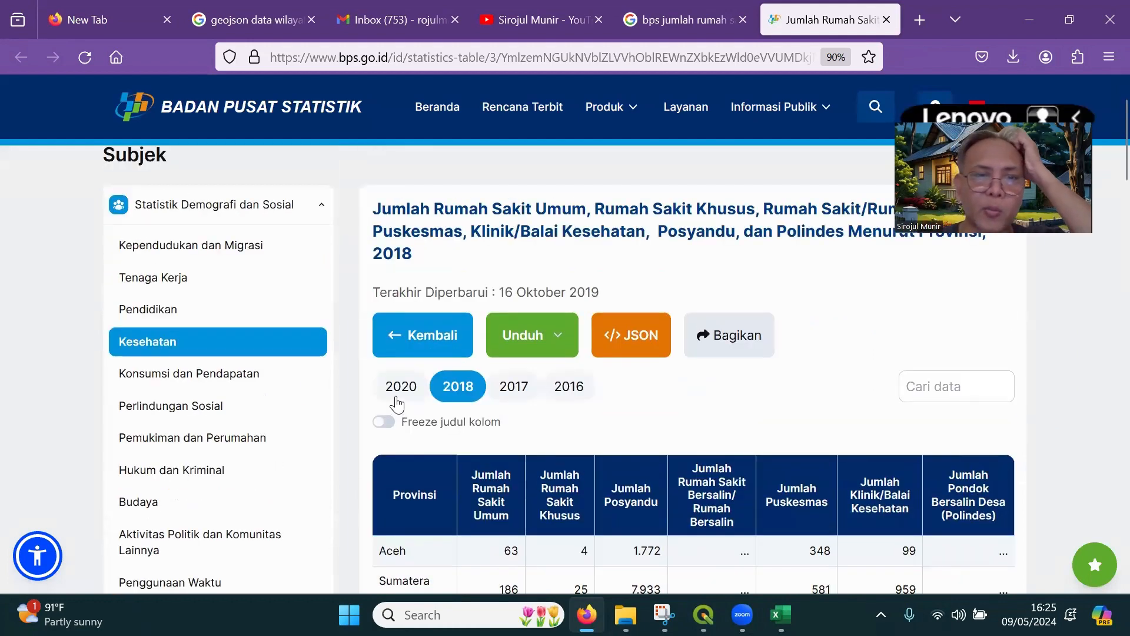
pyautogui.click(403, 386)
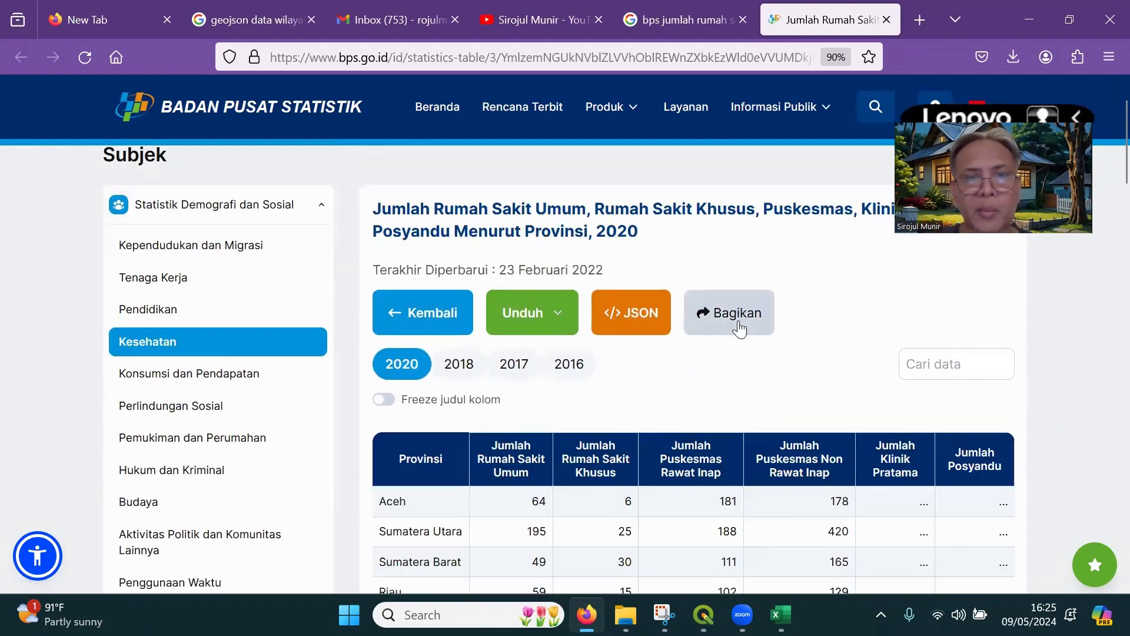
pyautogui.scroll(-4, 739, 326)
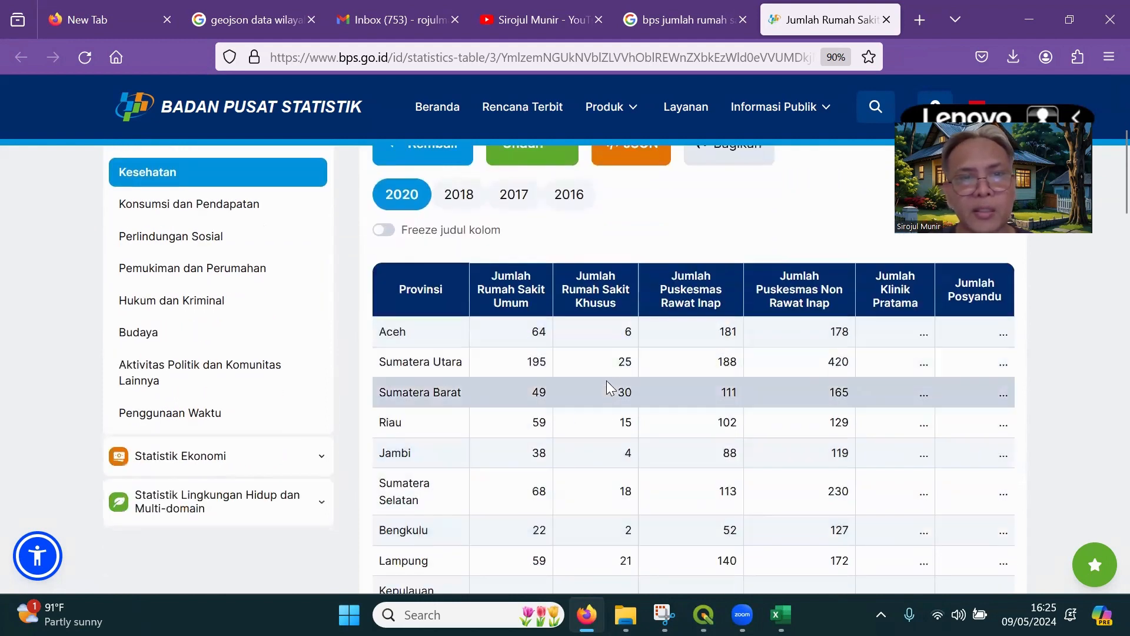
pyautogui.scroll(-3, 606, 396)
pyautogui.scroll(-3, 605, 391)
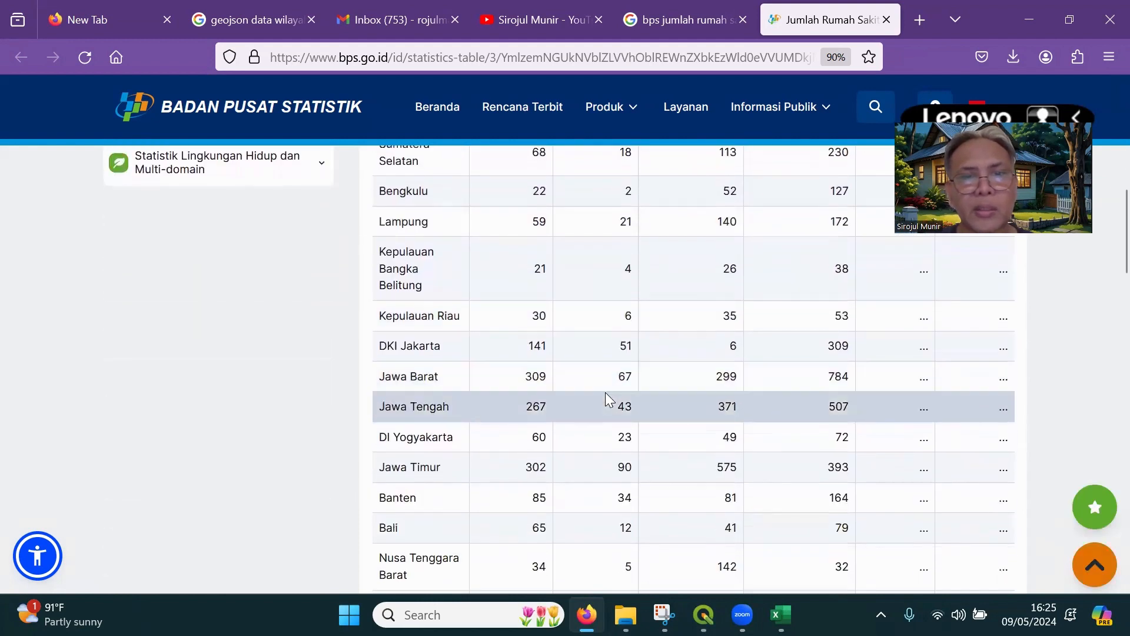
pyautogui.scroll(4, 605, 392)
pyautogui.scroll(2, 604, 390)
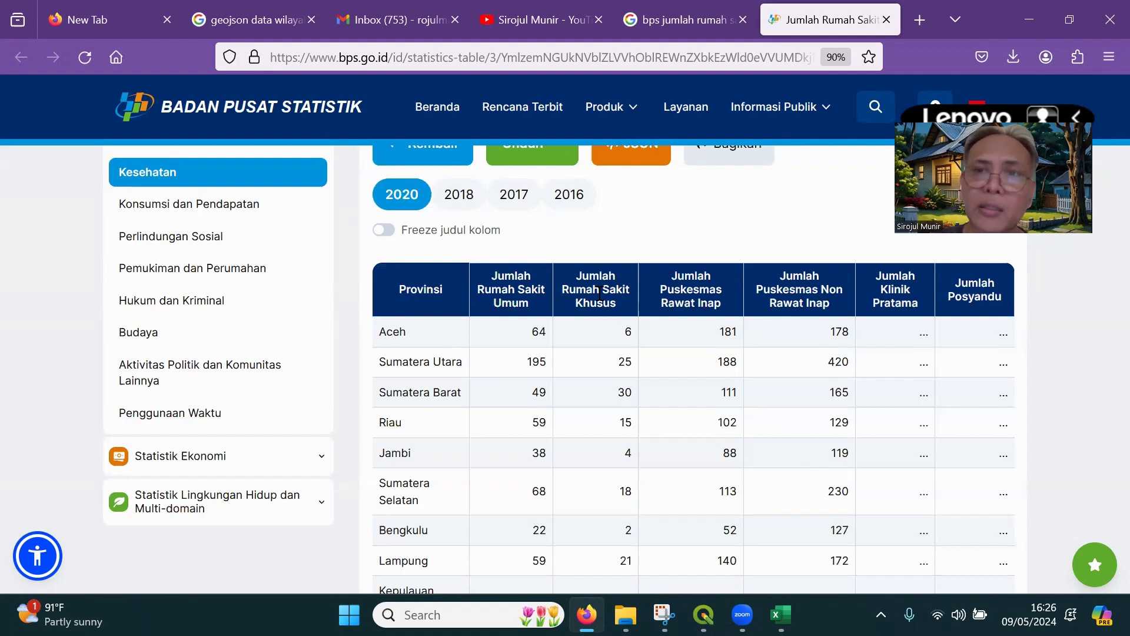
# Search Google for "satu data indonesia" in a new tab and open the Satu Data Indonesia result from data.go.id
pyautogui.click(921, 21)
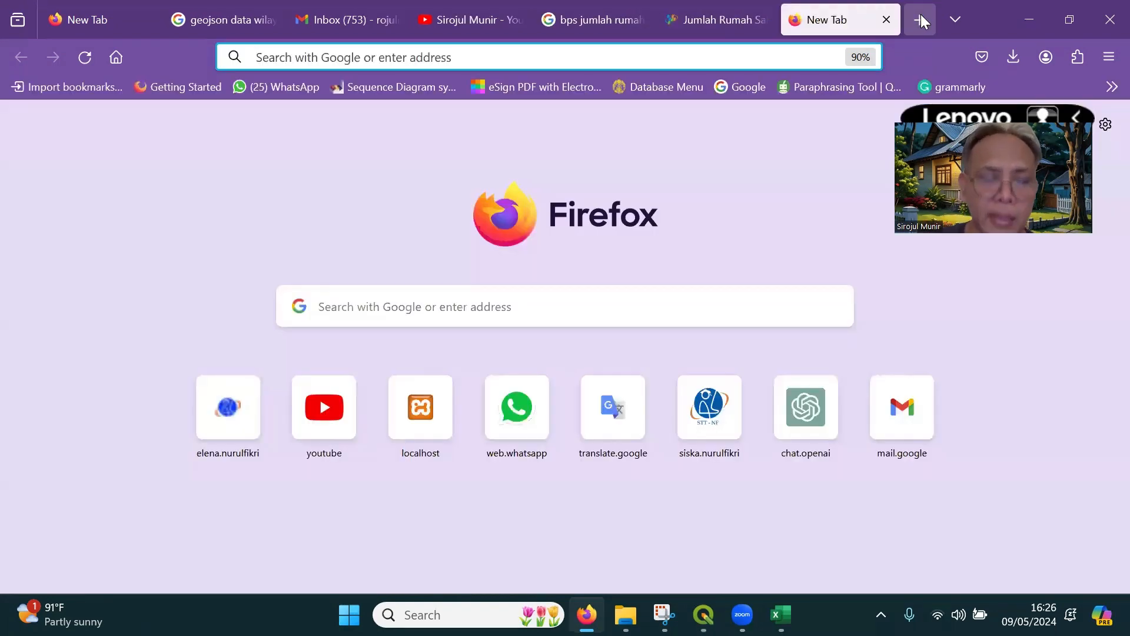
pyautogui.write('ww')
pyautogui.press('Return')
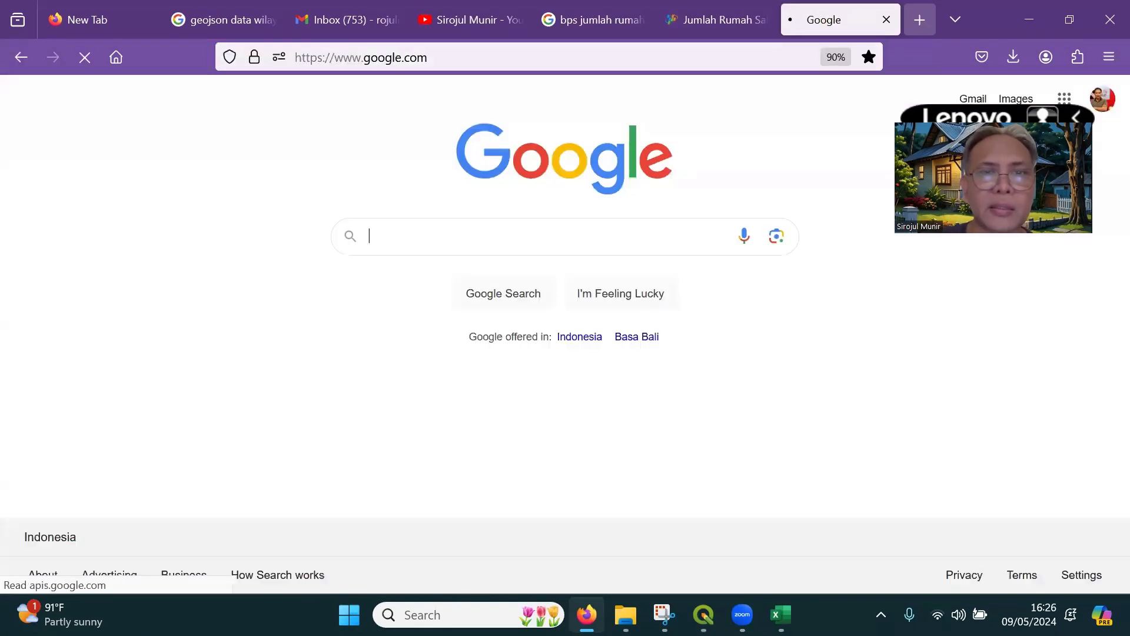
pyautogui.write('satu data')
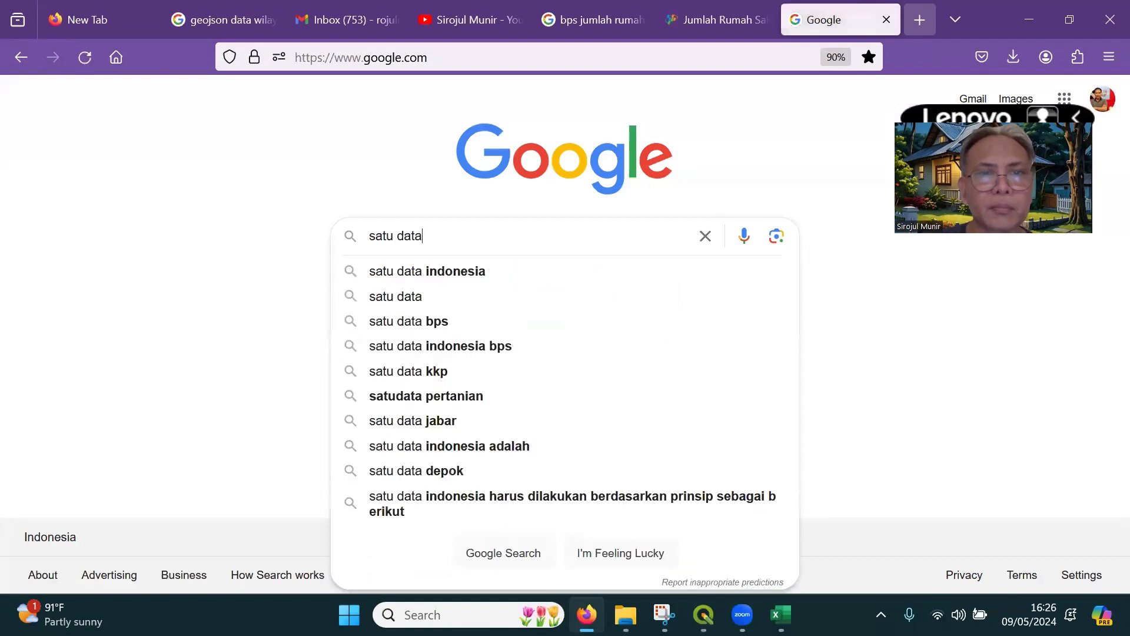
pyautogui.press('Down')
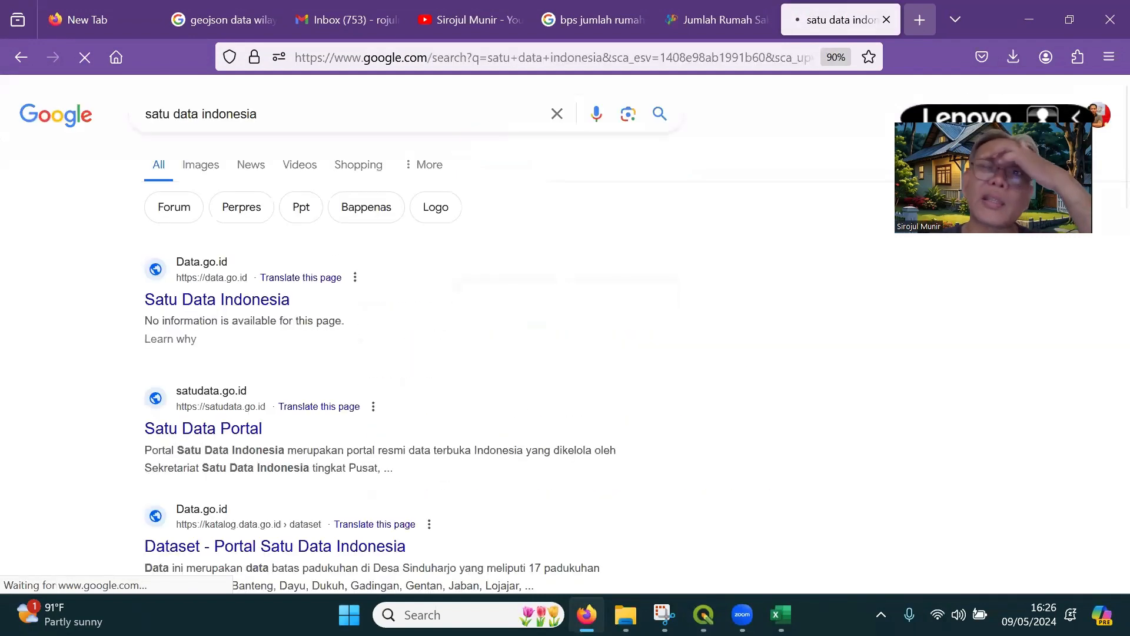
pyautogui.click(188, 304)
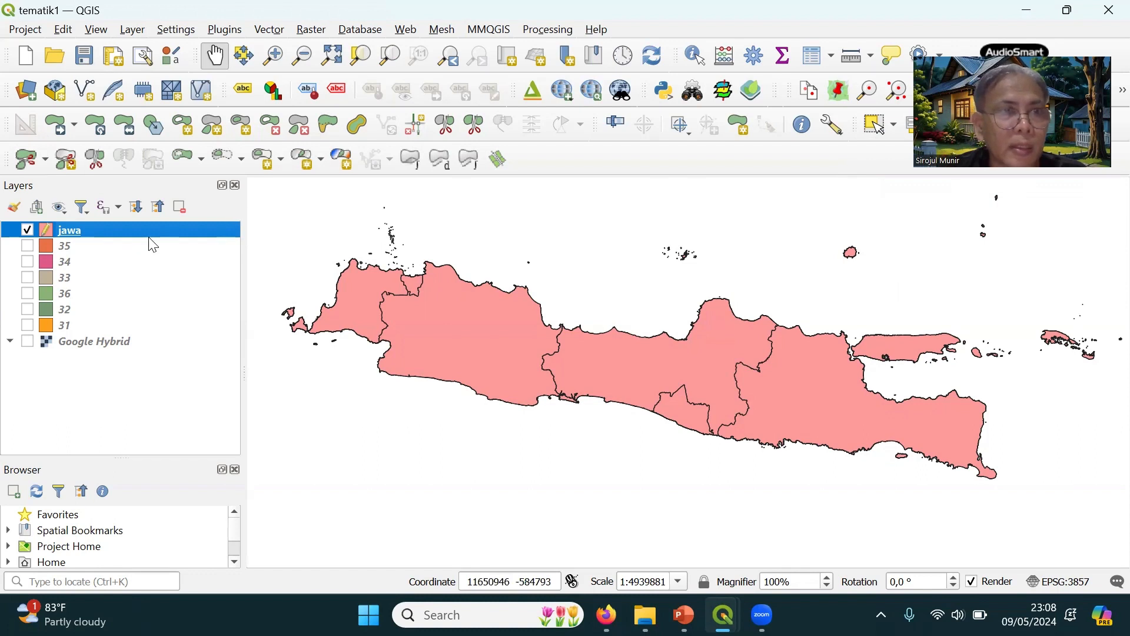
# Switch to QGIS and open the jawa layer's attribute table to review the provincial fields
pyautogui.rightClick(100, 232)
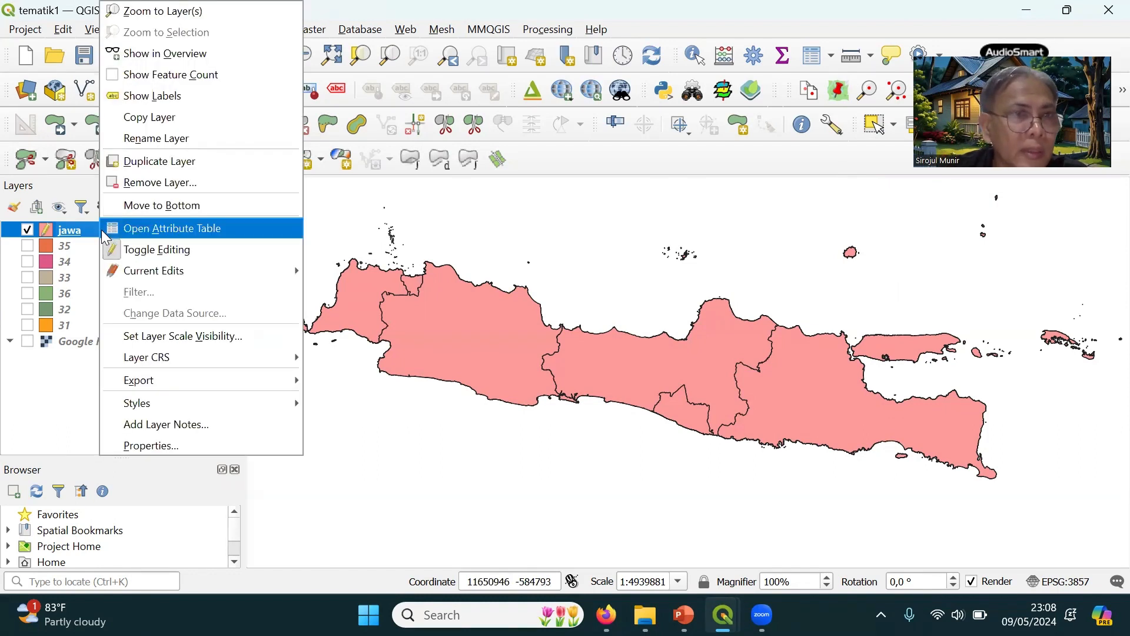
pyautogui.click(204, 228)
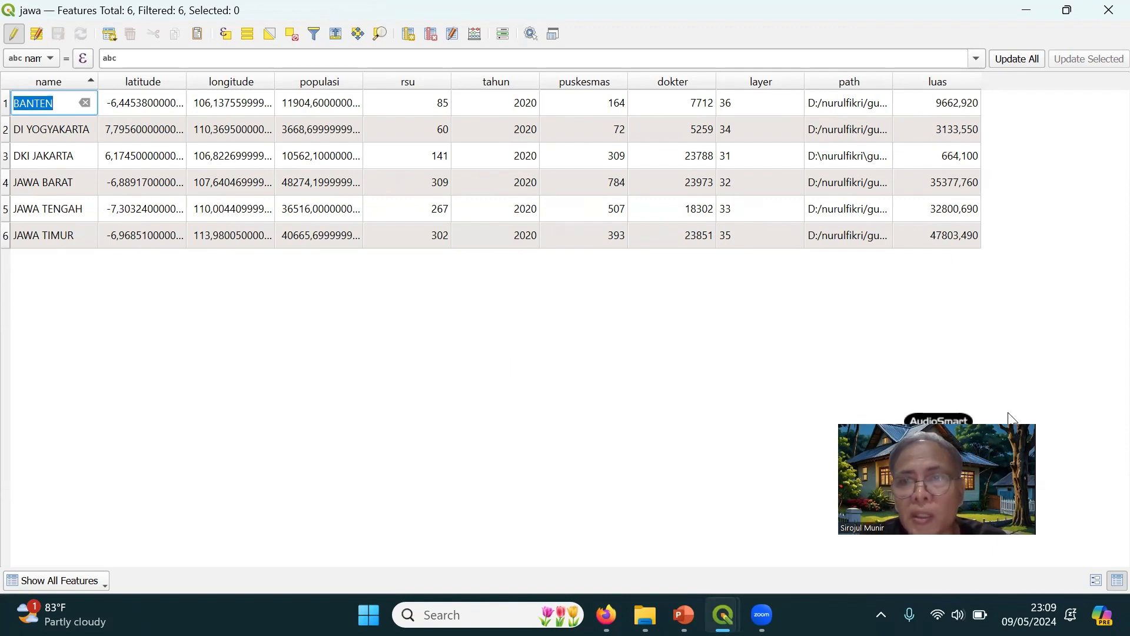
pyautogui.moveTo(1011, 418); pyautogui.dragTo(1048, 371)
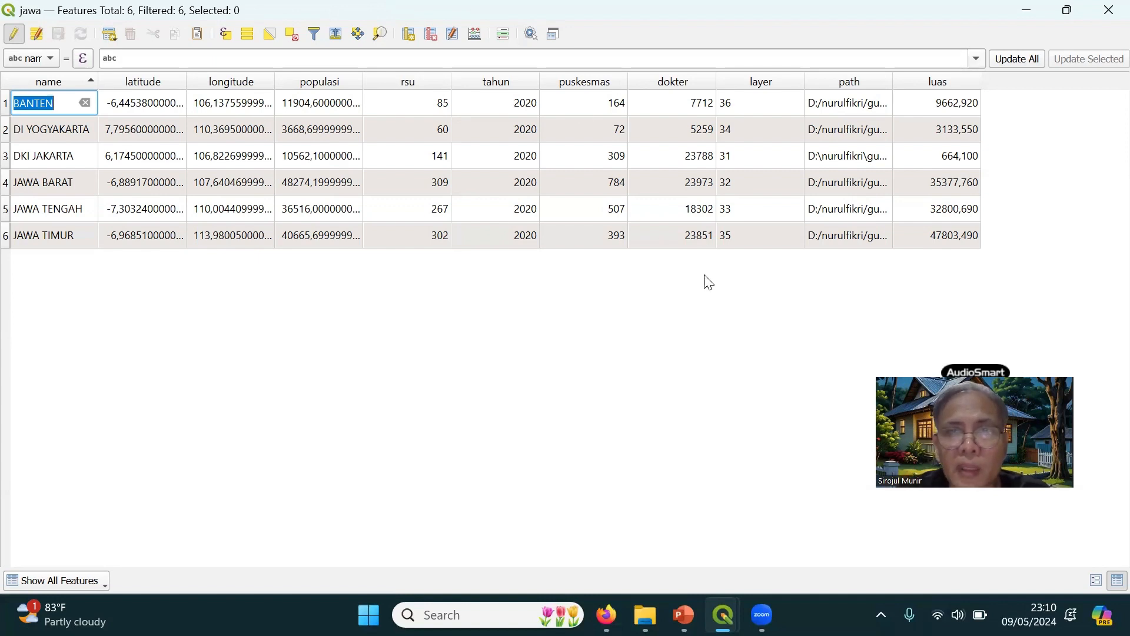
pyautogui.click(740, 295)
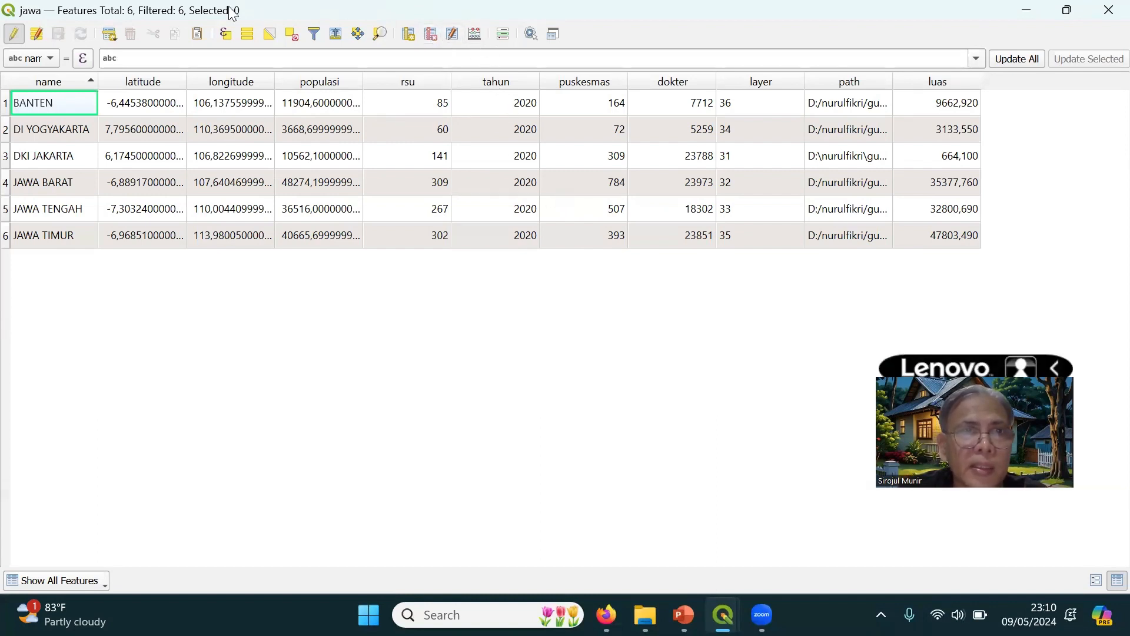
# Set up a new field named pop_rsu in the Field Calculator with the type Decimal number (real)
pyautogui.click(479, 39)
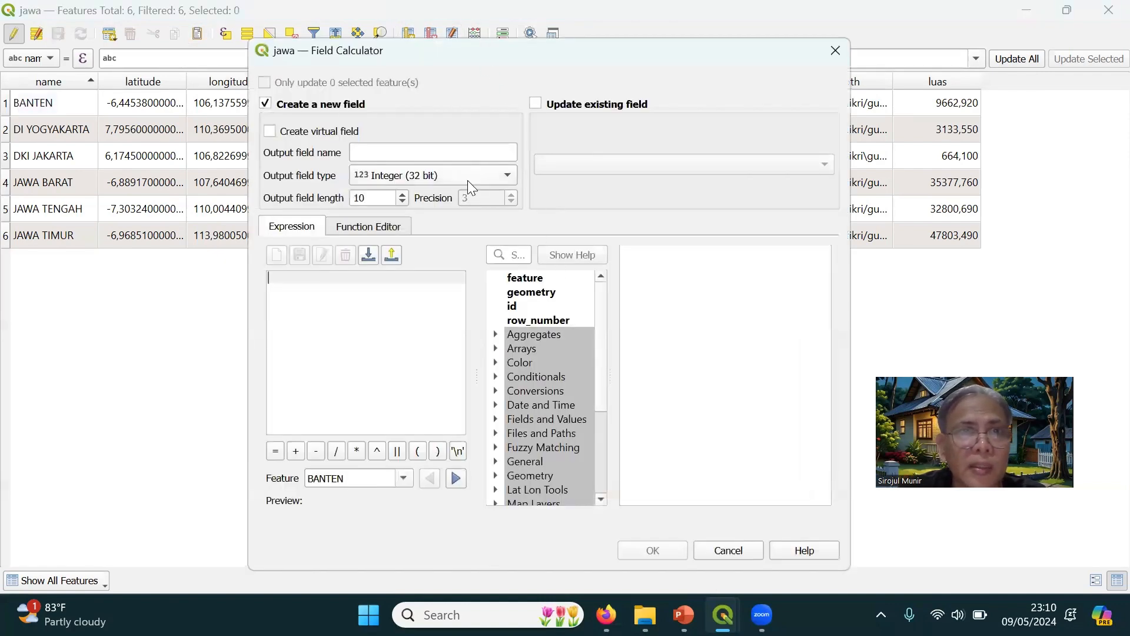
pyautogui.click(466, 153)
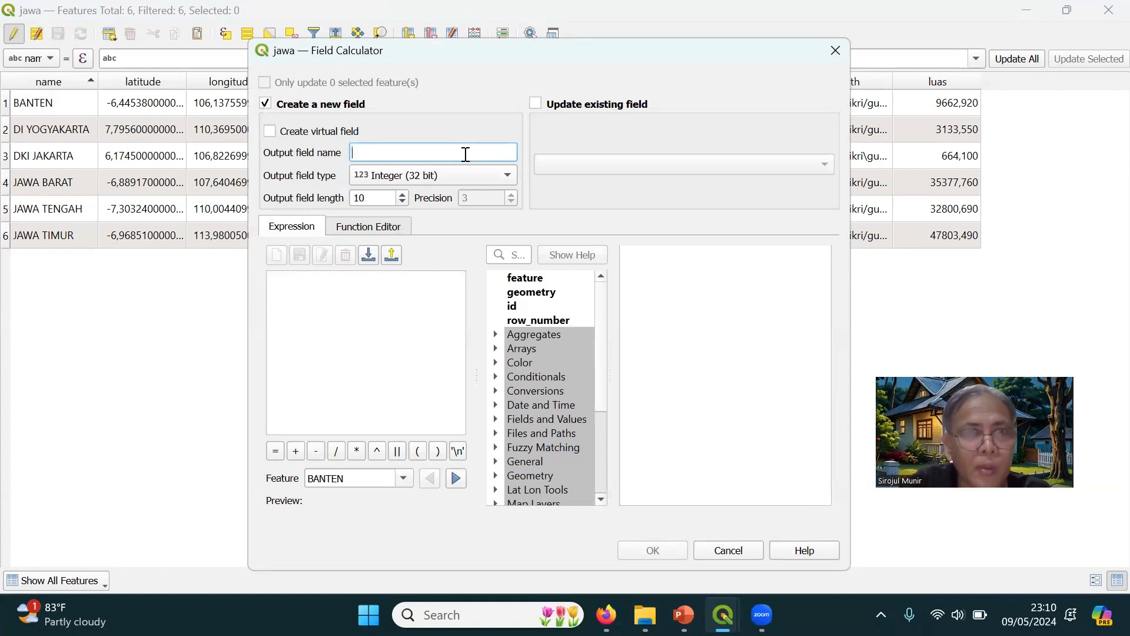
pyautogui.write('pop')
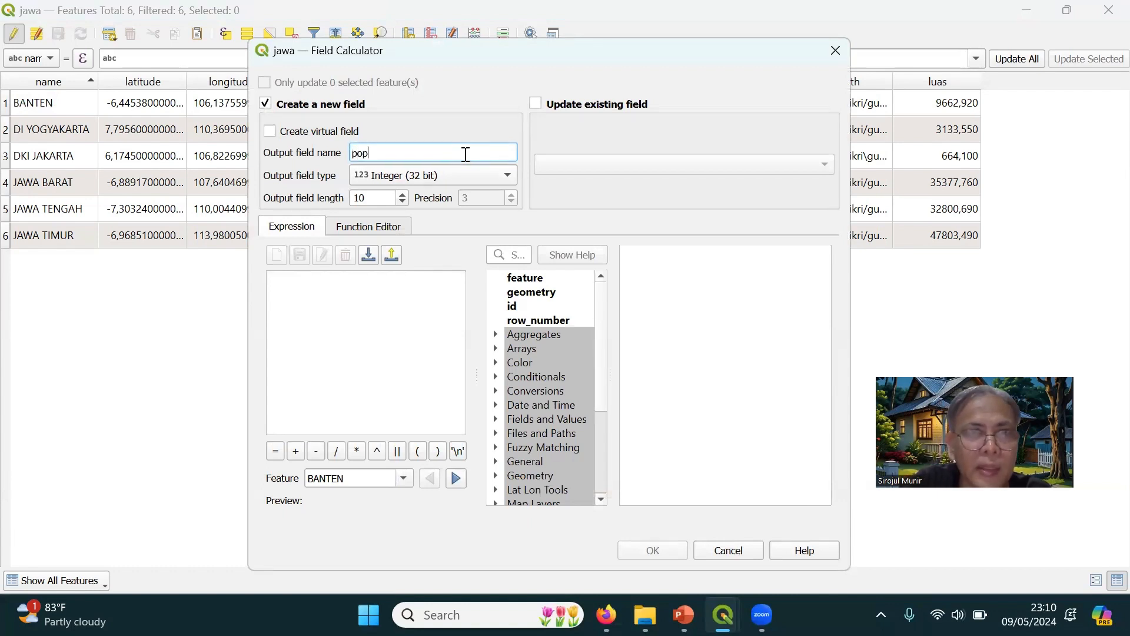
pyautogui.write('_rsu')
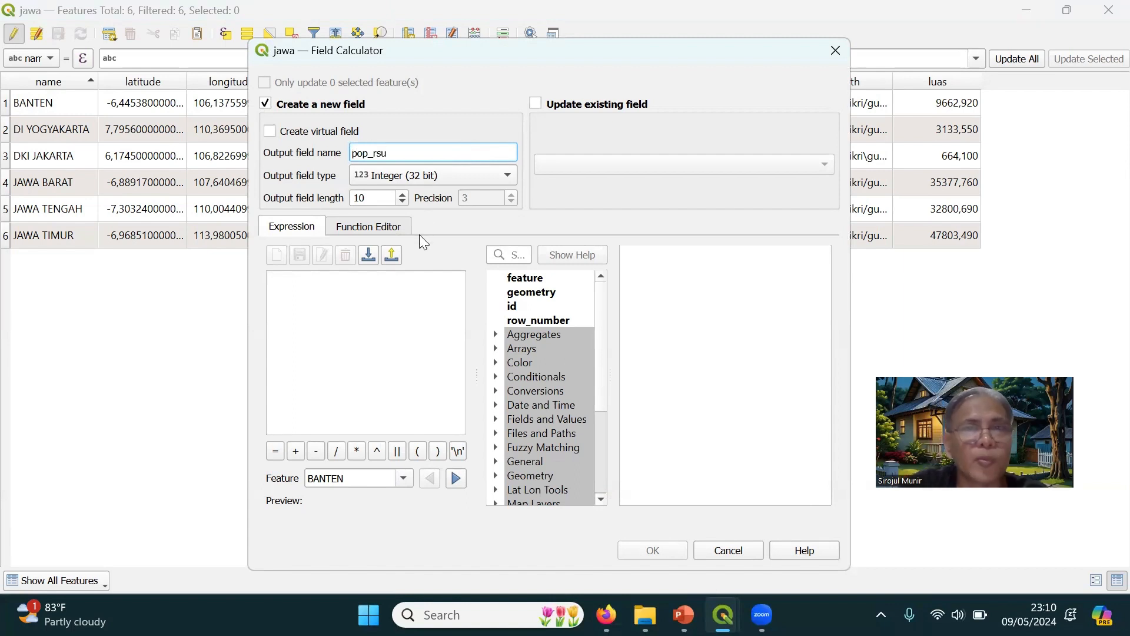
pyautogui.click(337, 325)
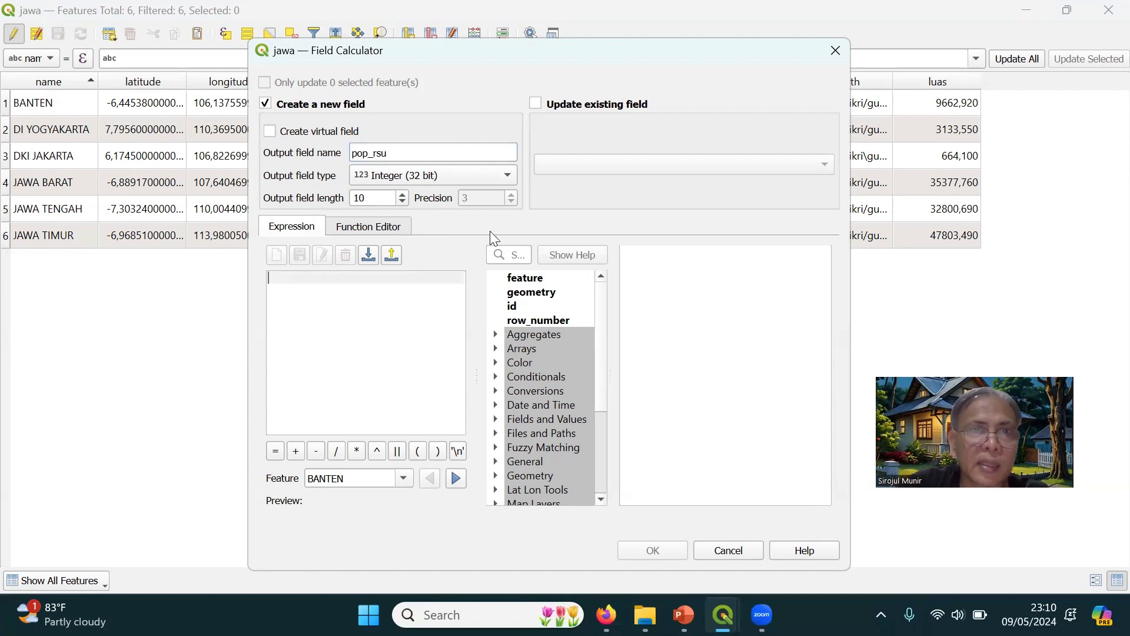
pyautogui.click(443, 176)
pyautogui.click(434, 210)
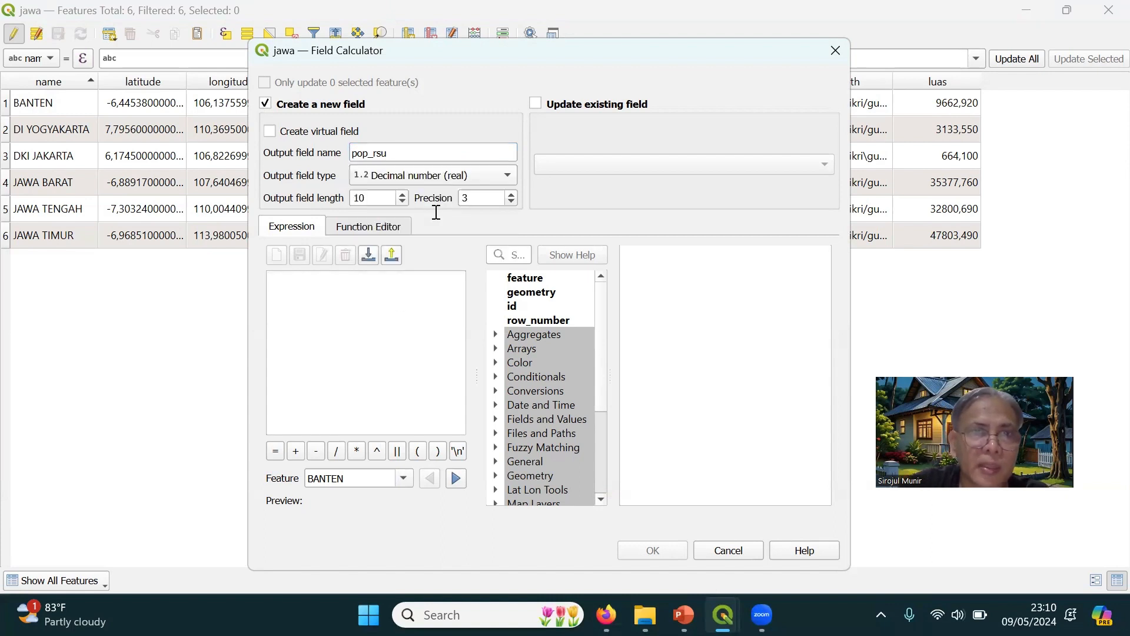
# Calculate the pop_rsu field for all provinces with the expression populasi/rsu
pyautogui.click(317, 289)
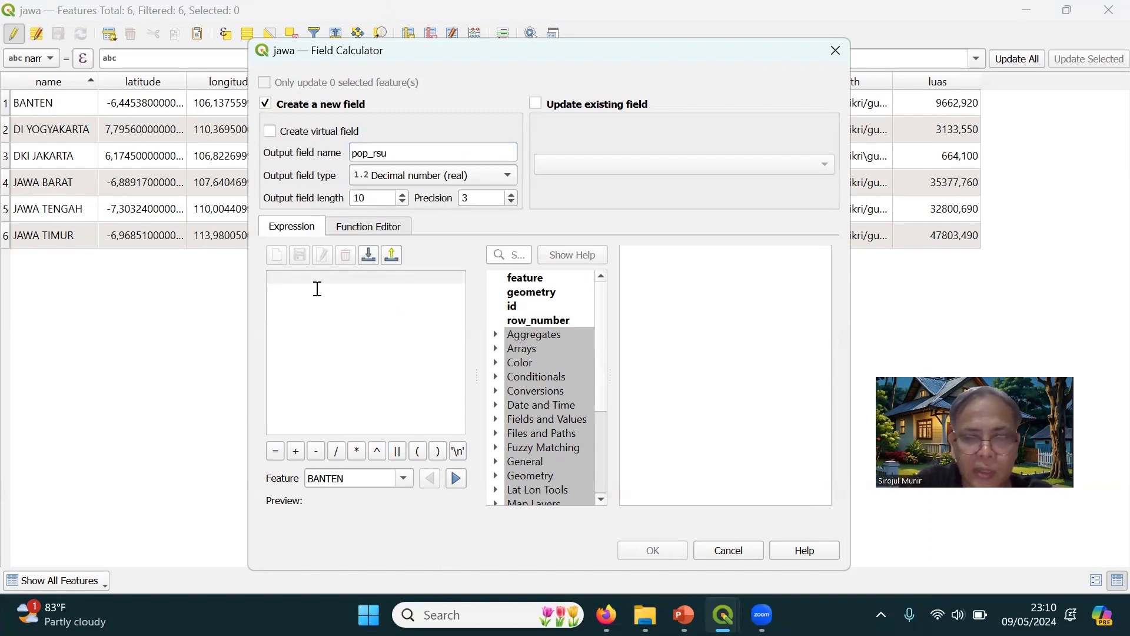
pyautogui.write('populas')
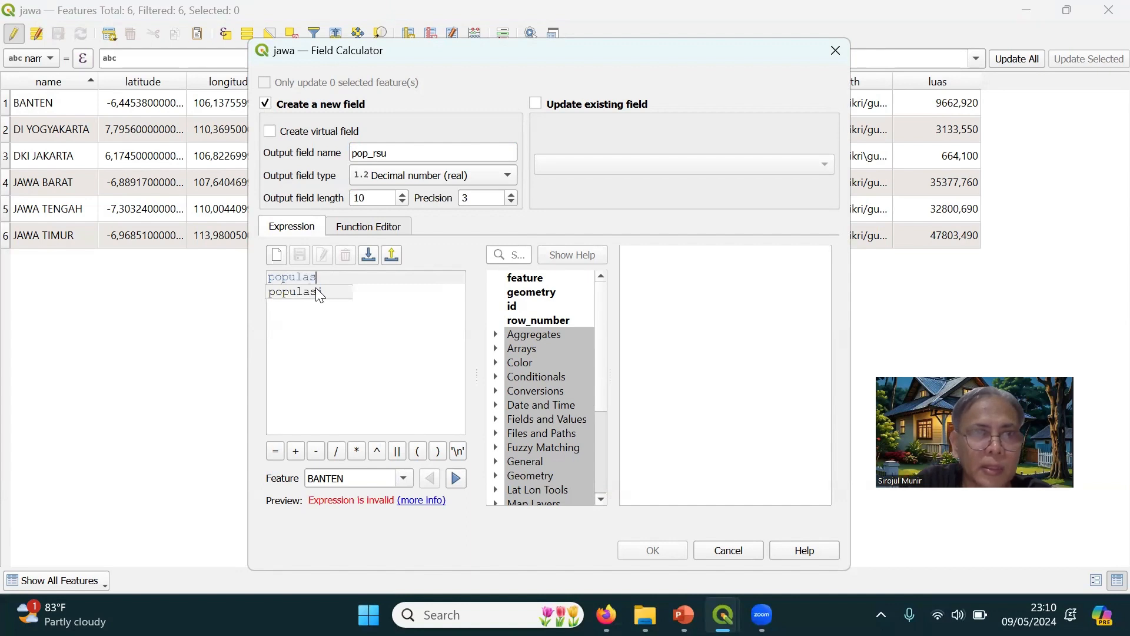
pyautogui.write('i/')
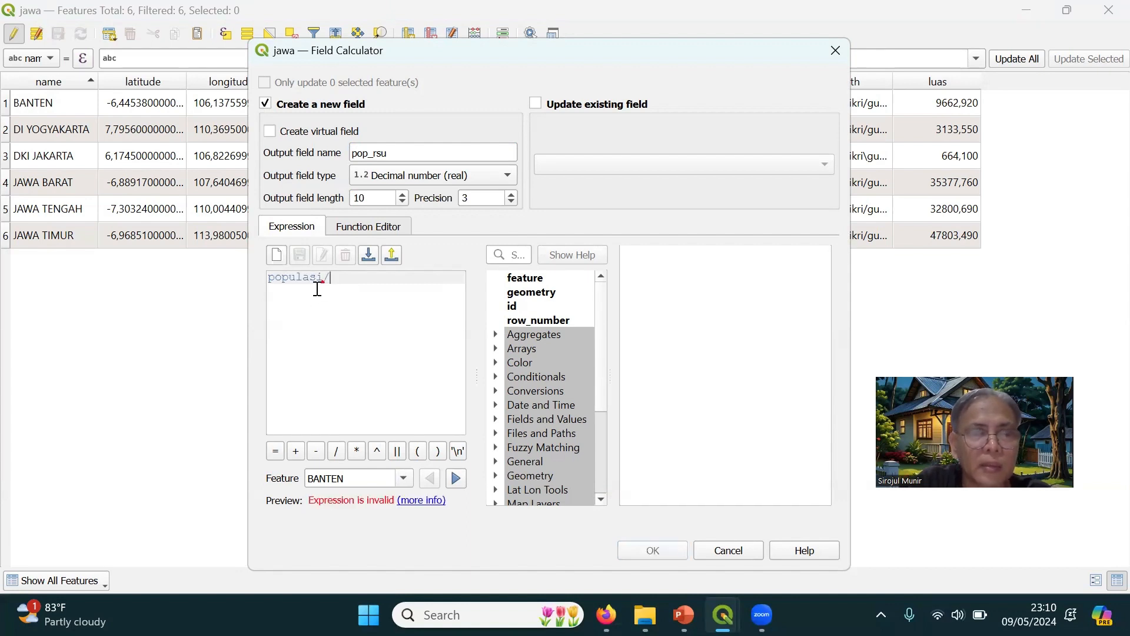
pyautogui.write('rsu')
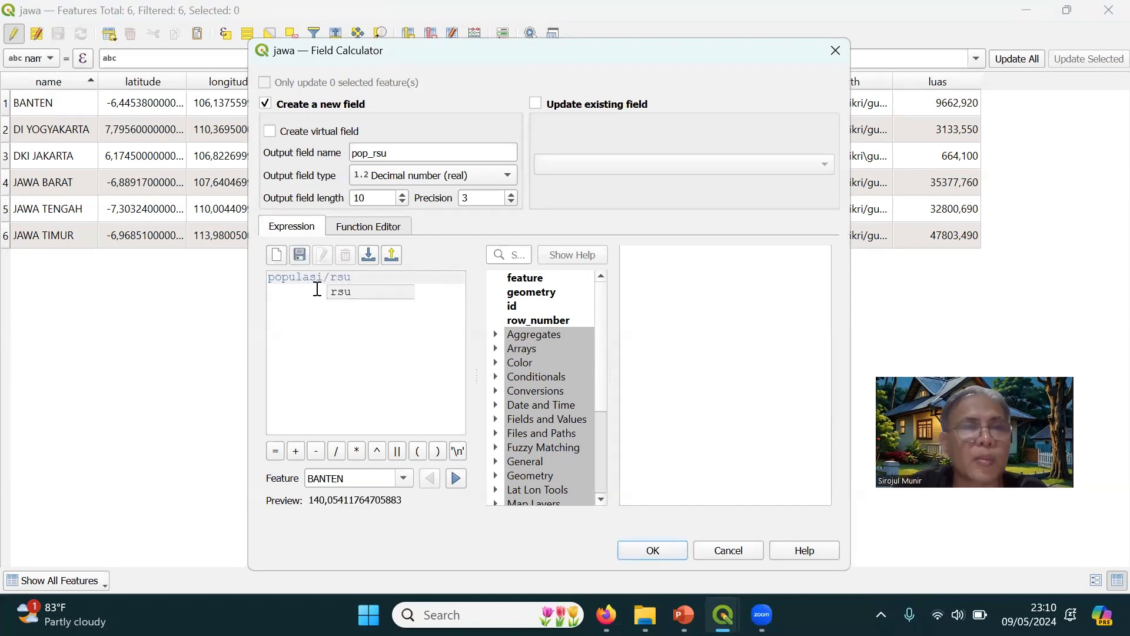
pyautogui.click(296, 298)
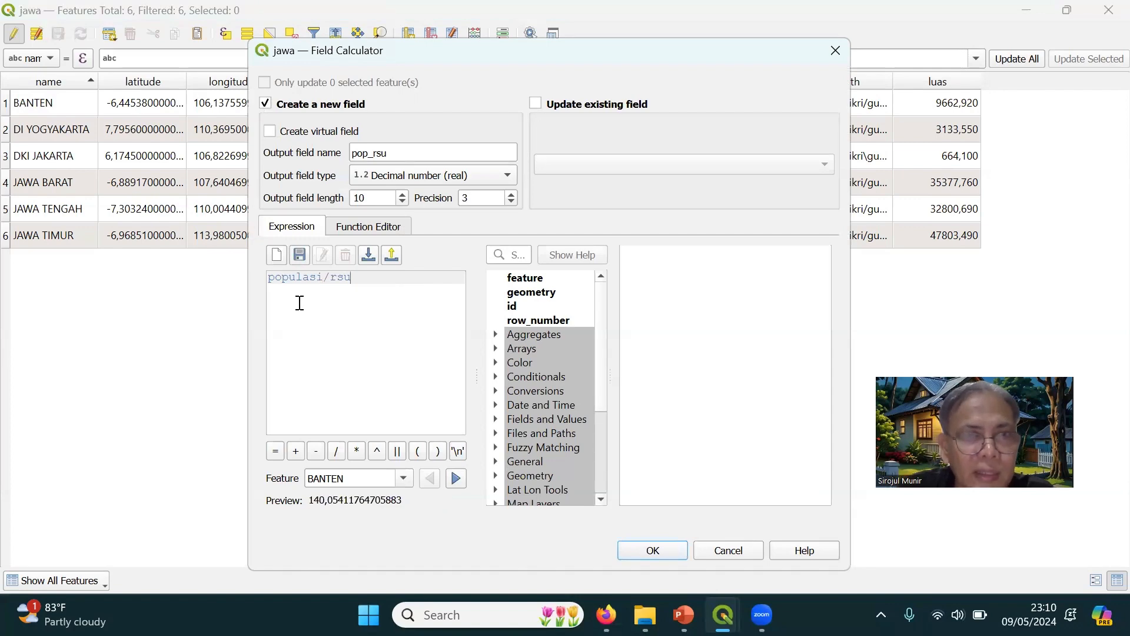
pyautogui.click(650, 550)
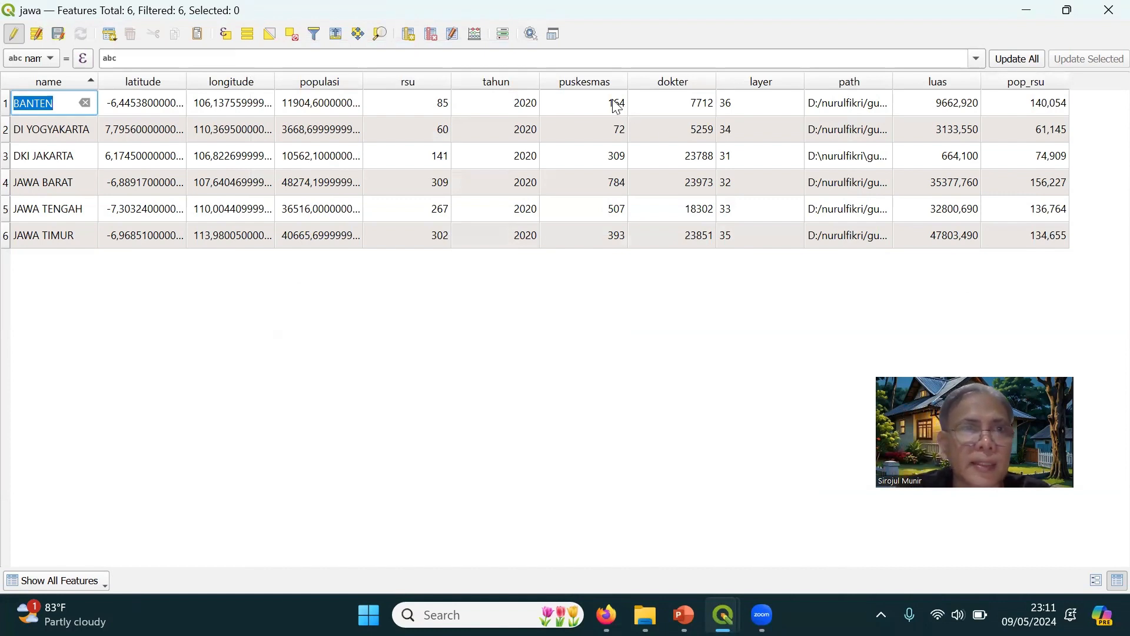
# Set up another new field named pop_dok in the Field Calculator with the type Decimal number (real)
pyautogui.click(477, 34)
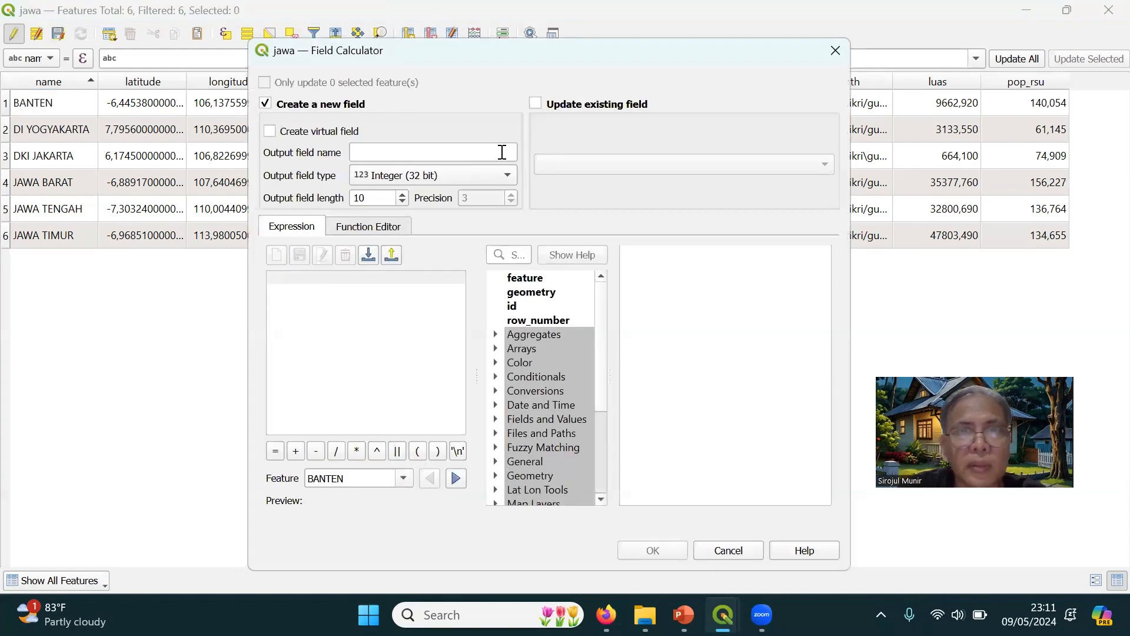
pyautogui.click(450, 155)
pyautogui.write('pop_dok')
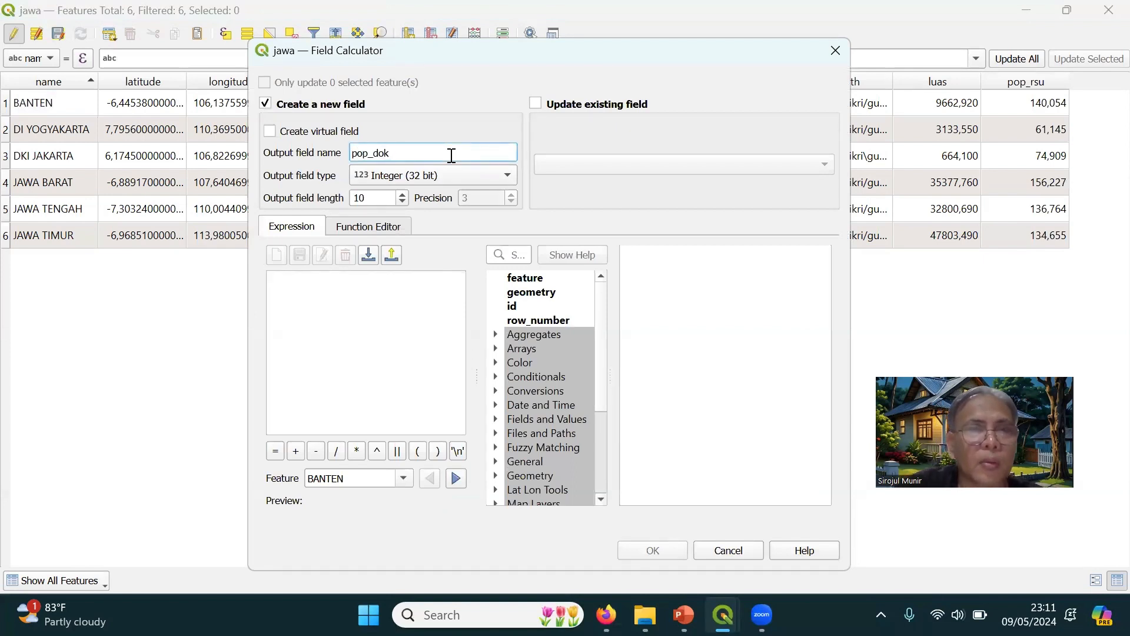
pyautogui.click(326, 303)
pyautogui.write('po')
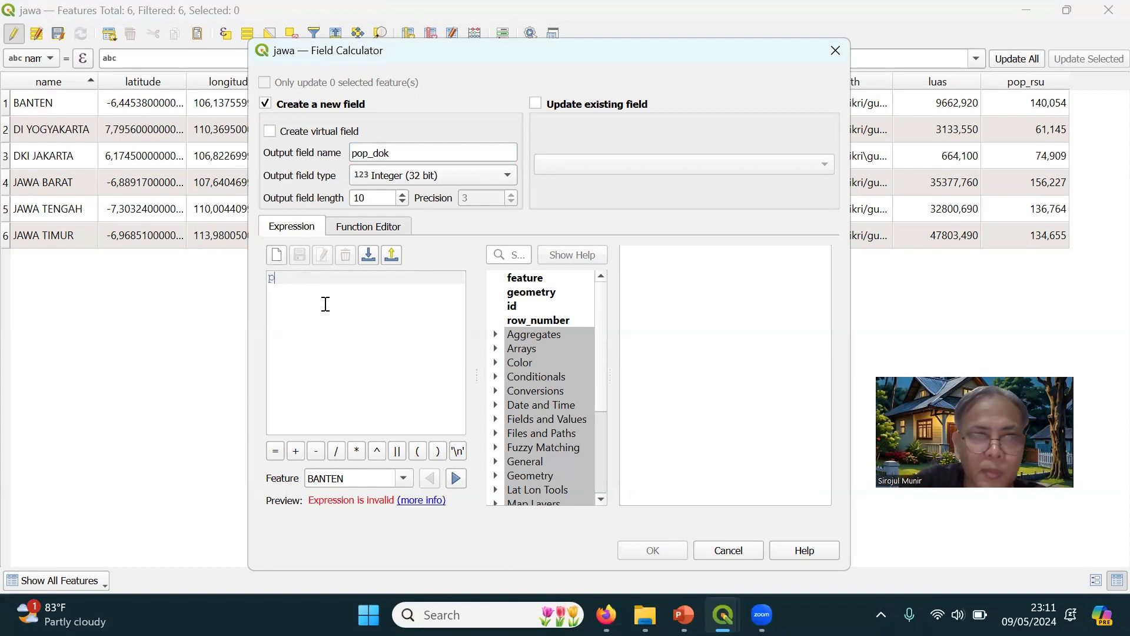
pyautogui.press('BackSpace')
pyautogui.press('BackSpace')
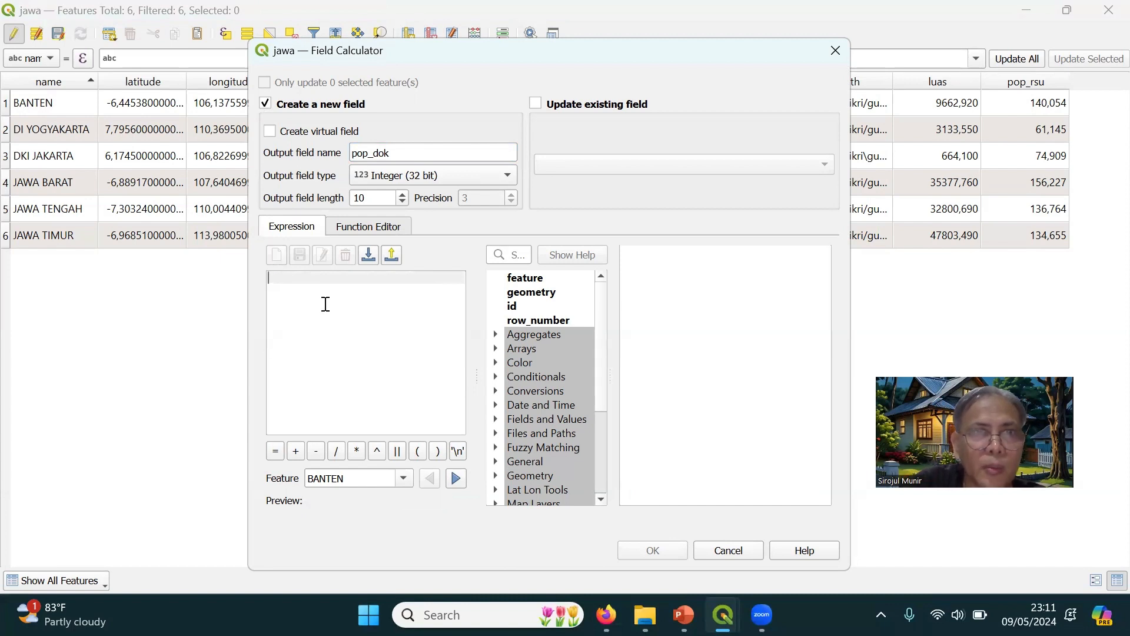
pyautogui.click(442, 184)
pyautogui.click(431, 211)
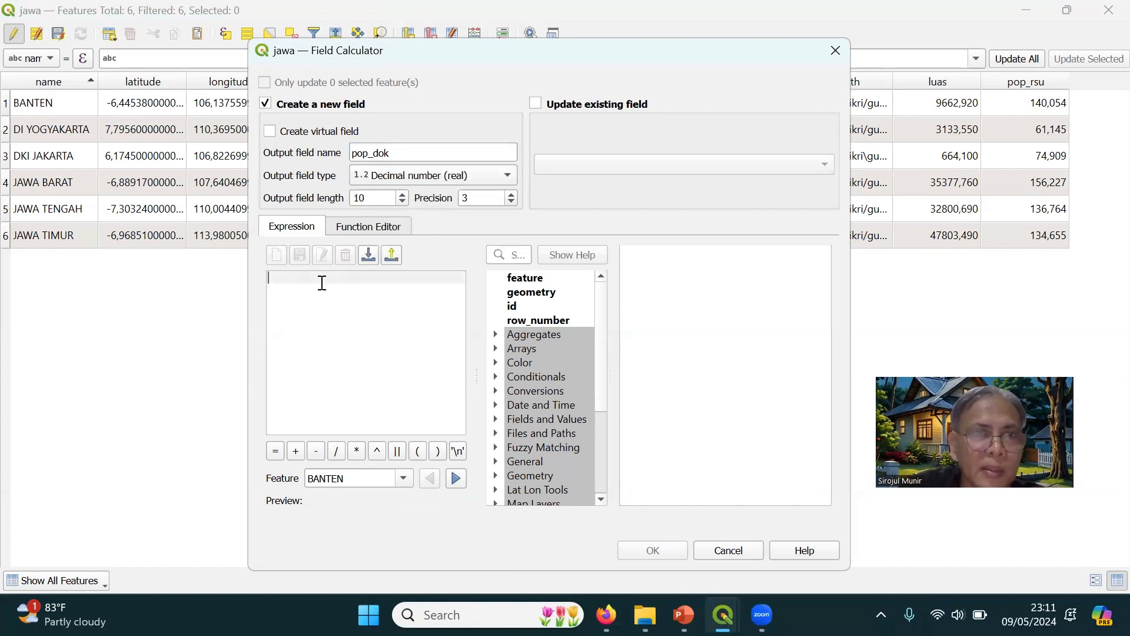
# Calculate the pop_dok field for all provinces with the expression populasi / dokter
pyautogui.write('populasi')
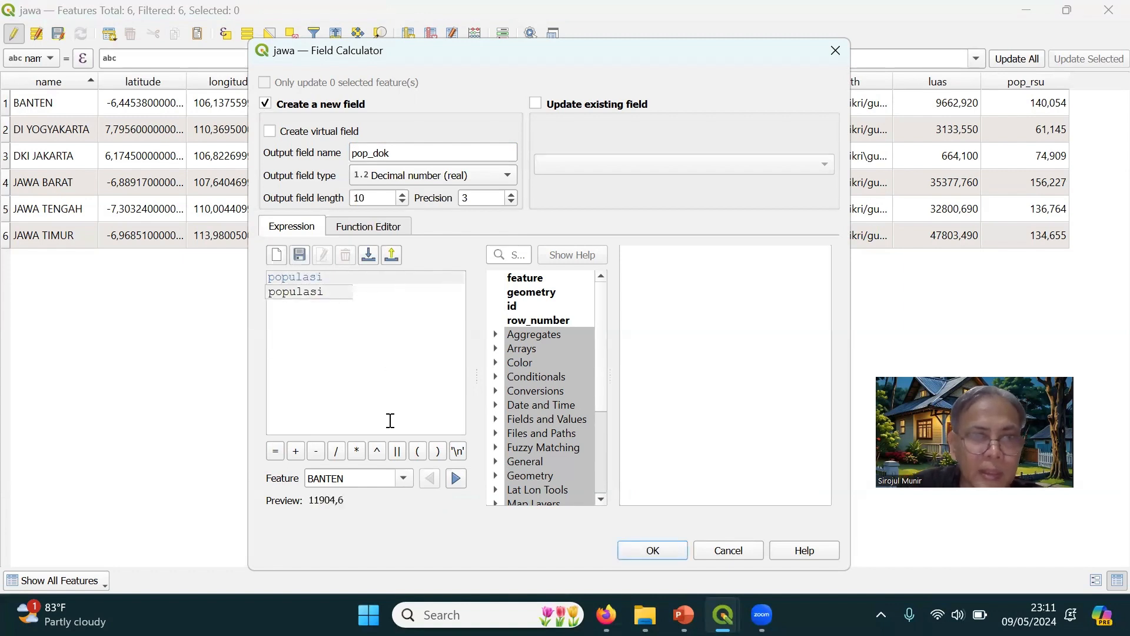
pyautogui.write(' / rs')
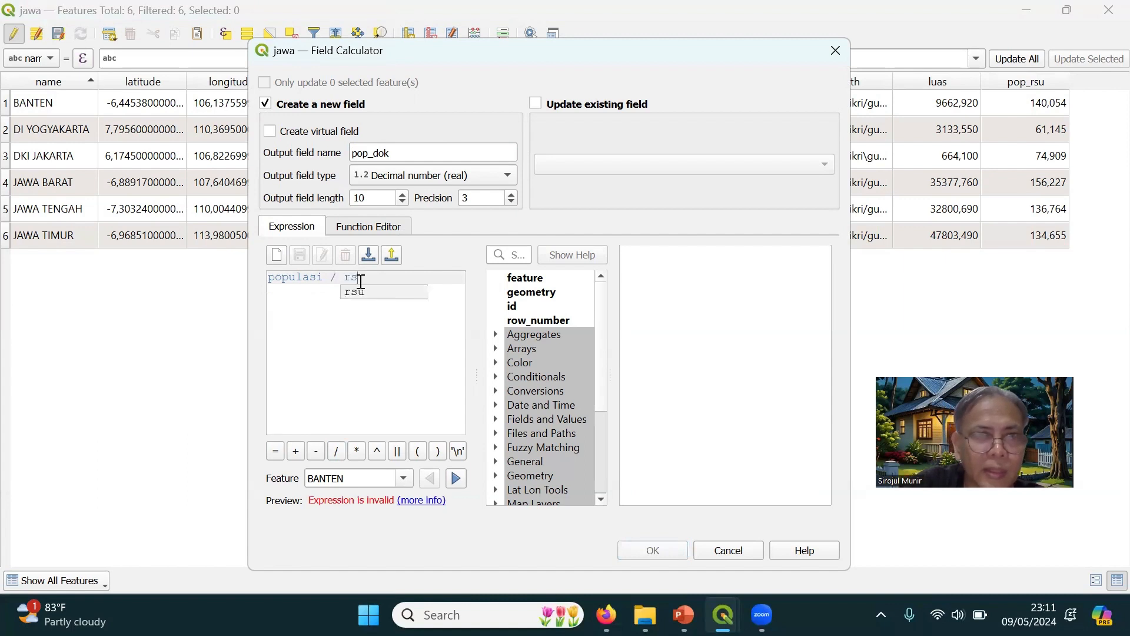
pyautogui.press('BackSpace')
pyautogui.write('d')
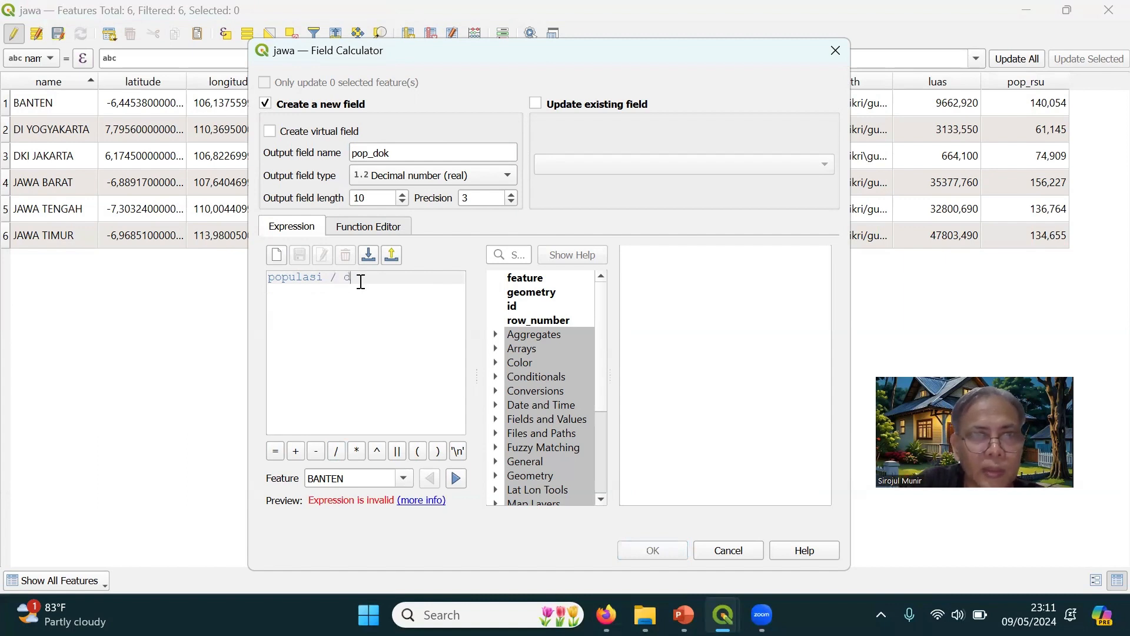
pyautogui.write('okter')
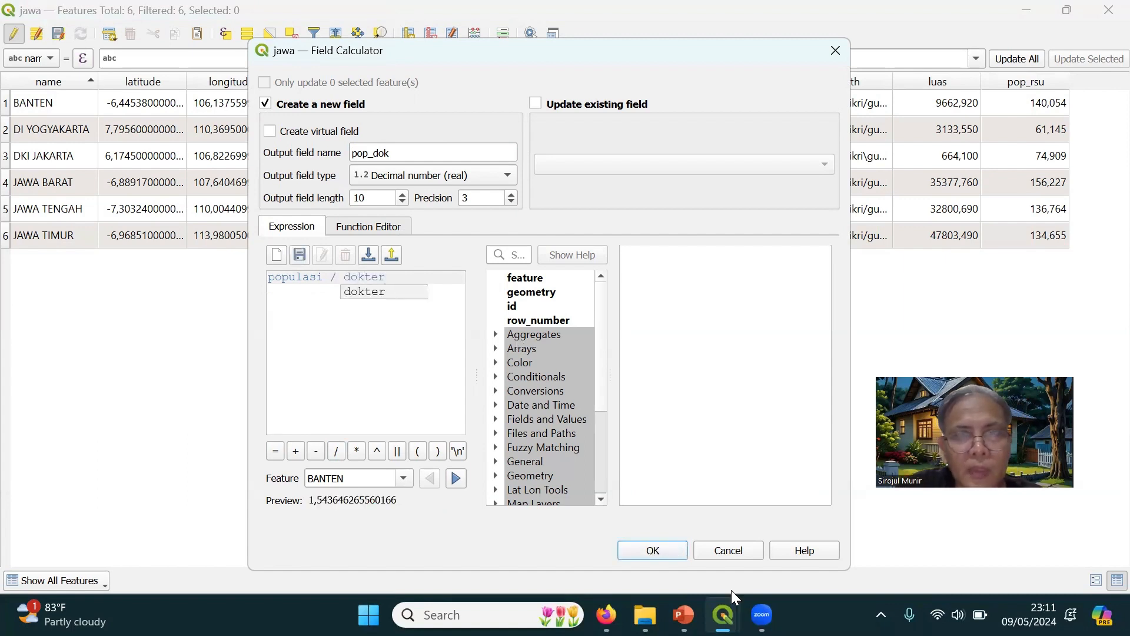
pyautogui.click(654, 547)
pyautogui.click(653, 547)
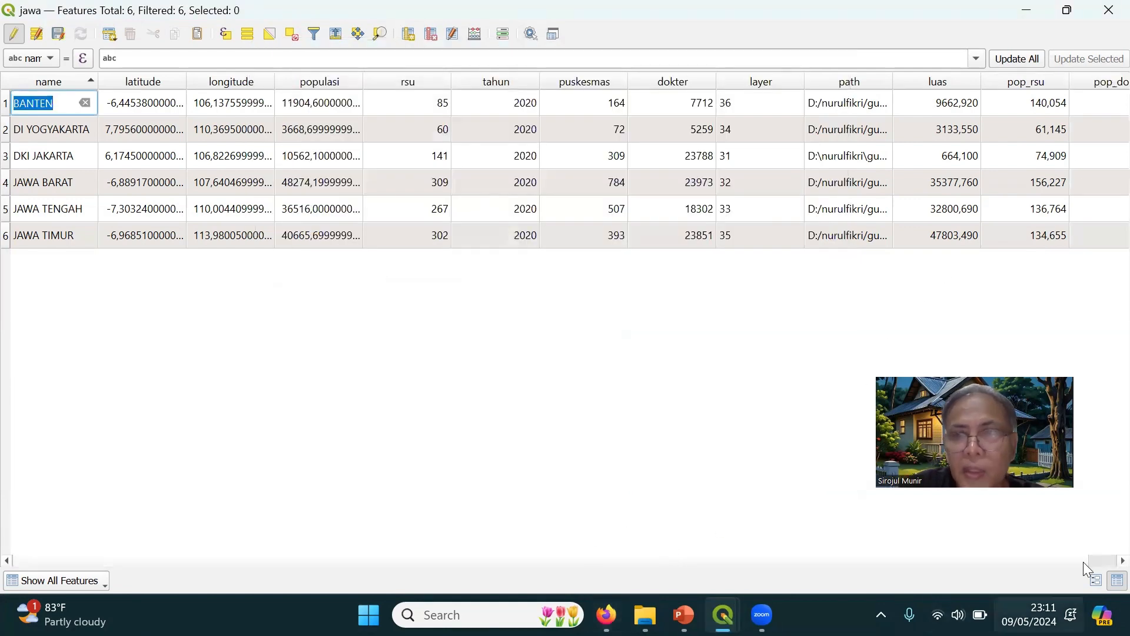
# Narrow the luas and layer columns of the attribute table so that all fields fit in view
pyautogui.click(1102, 562)
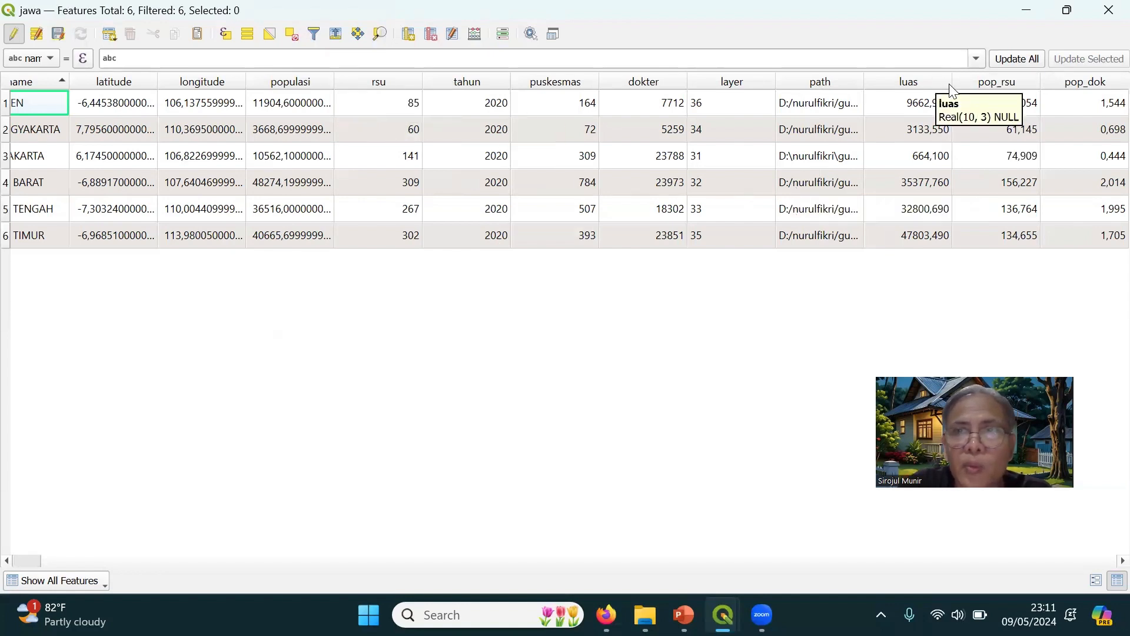
pyautogui.moveTo(952, 79); pyautogui.dragTo(915, 82)
pyautogui.moveTo(799, 79); pyautogui.dragTo(772, 79)
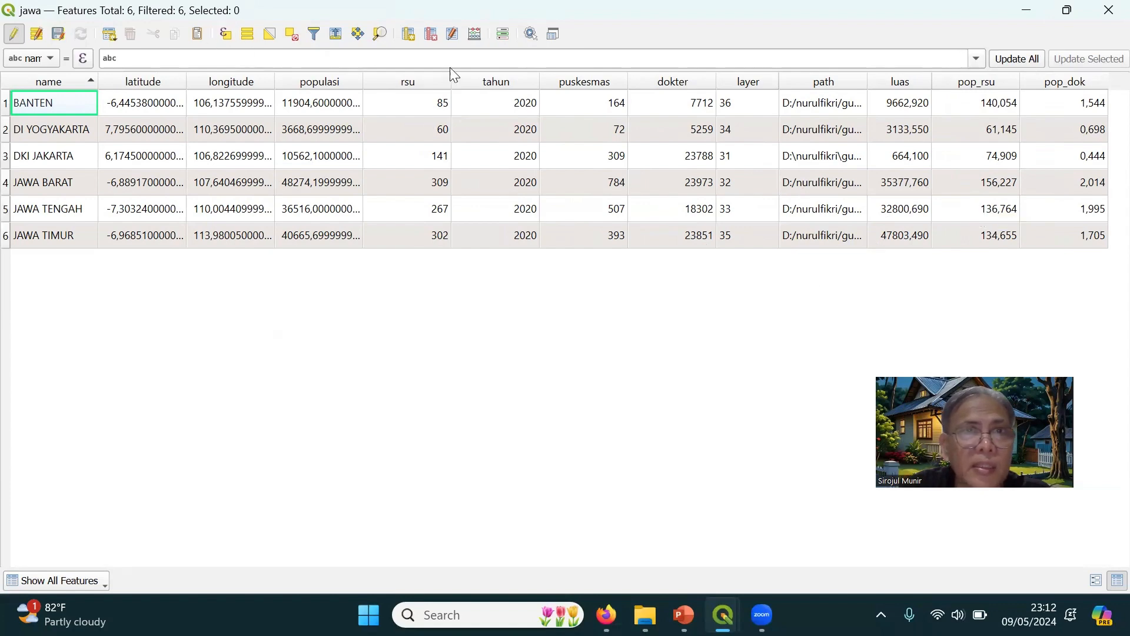
# Set up a new field named luas_rsu in the Field Calculator with the type Decimal number (real)
pyautogui.click(474, 34)
pyautogui.click(379, 154)
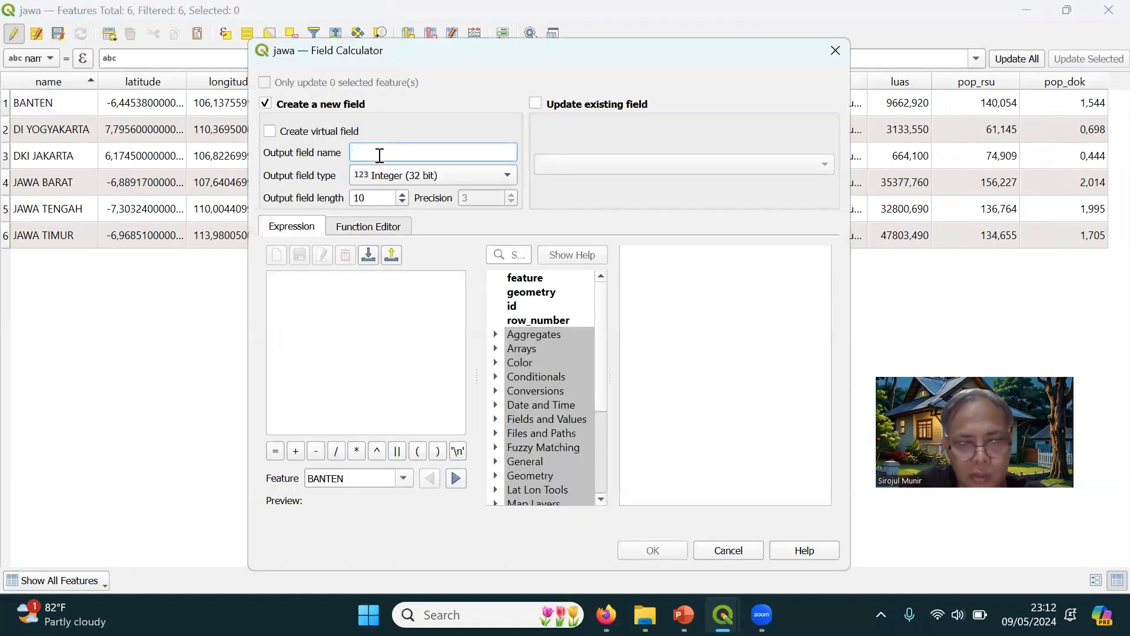
pyautogui.write('luas_')
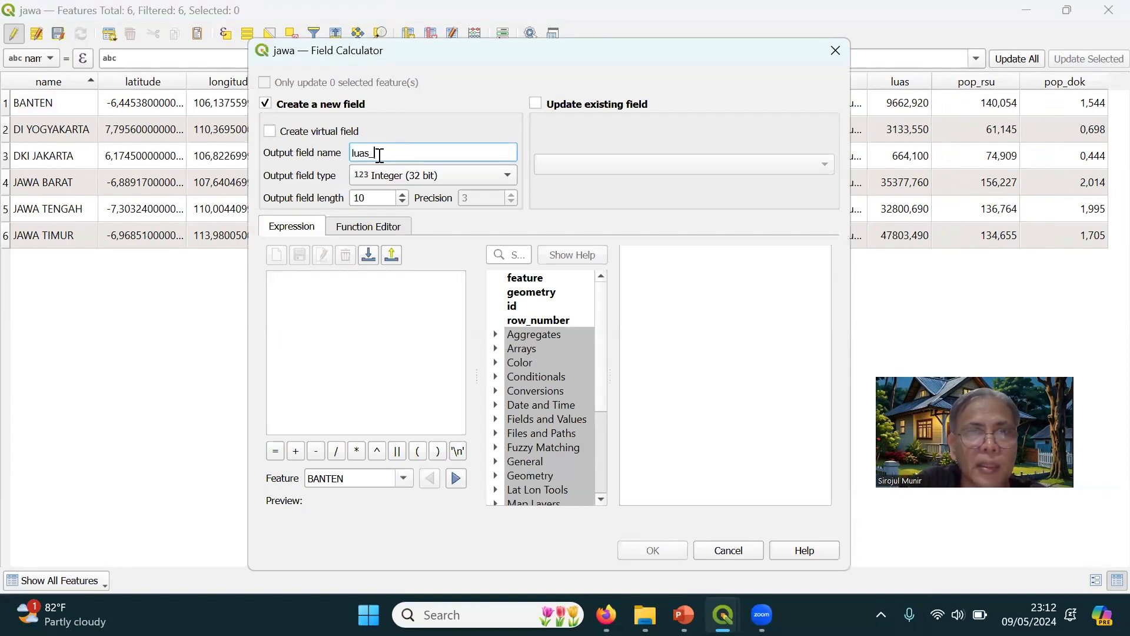
pyautogui.write('rsu')
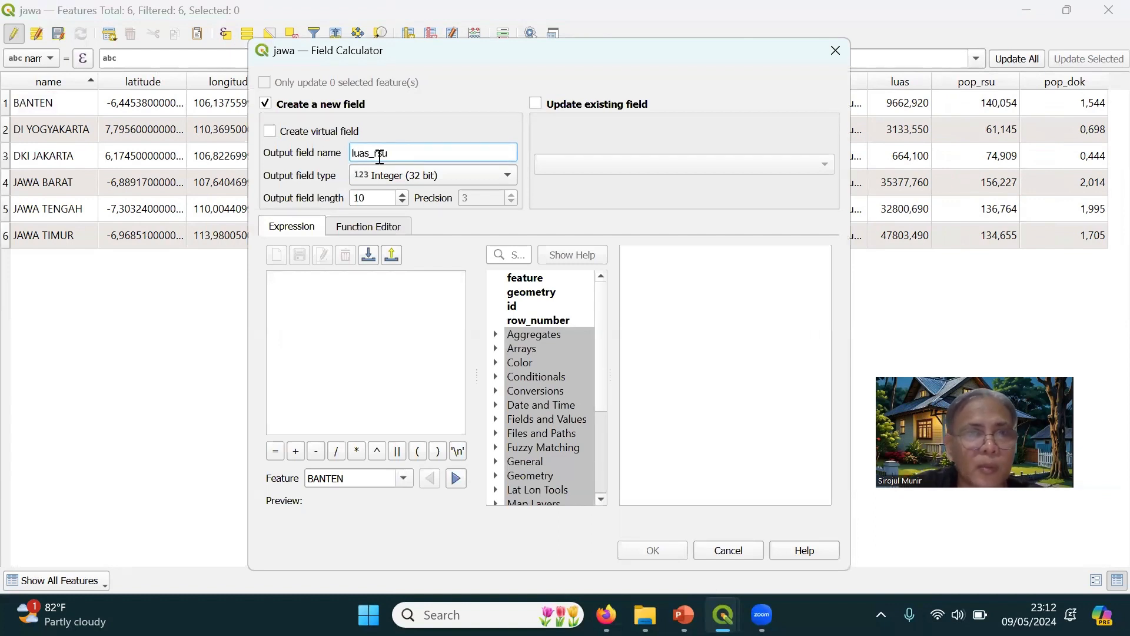
pyautogui.click(394, 177)
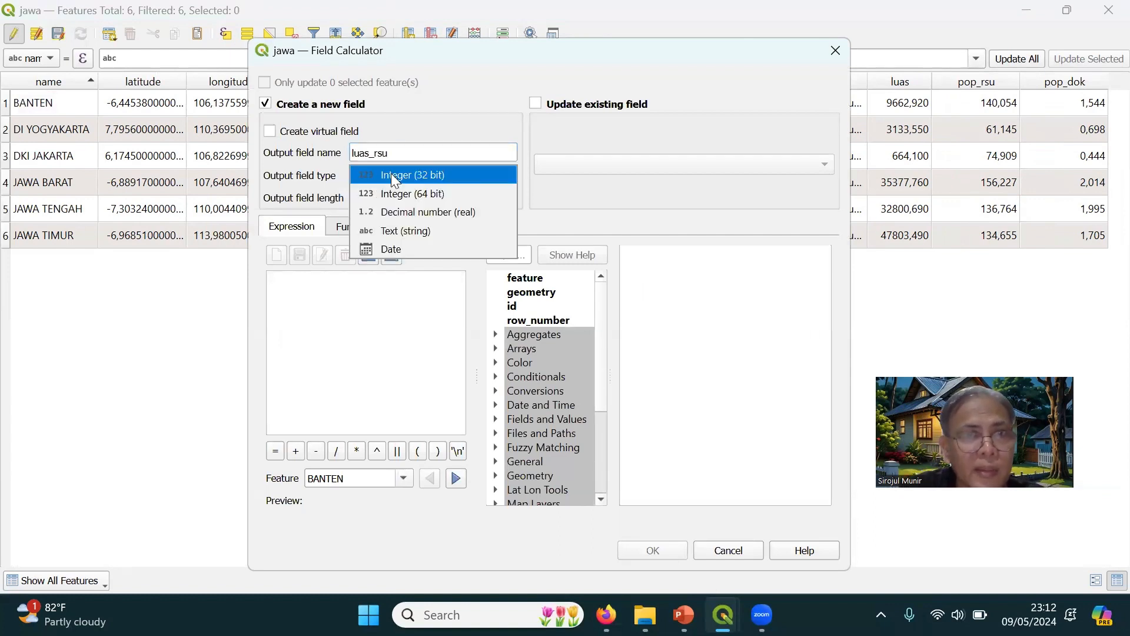
pyautogui.click(391, 219)
# Calculate the luas_rsu field for all provinces with the expression luas/rsu
pyautogui.click(364, 301)
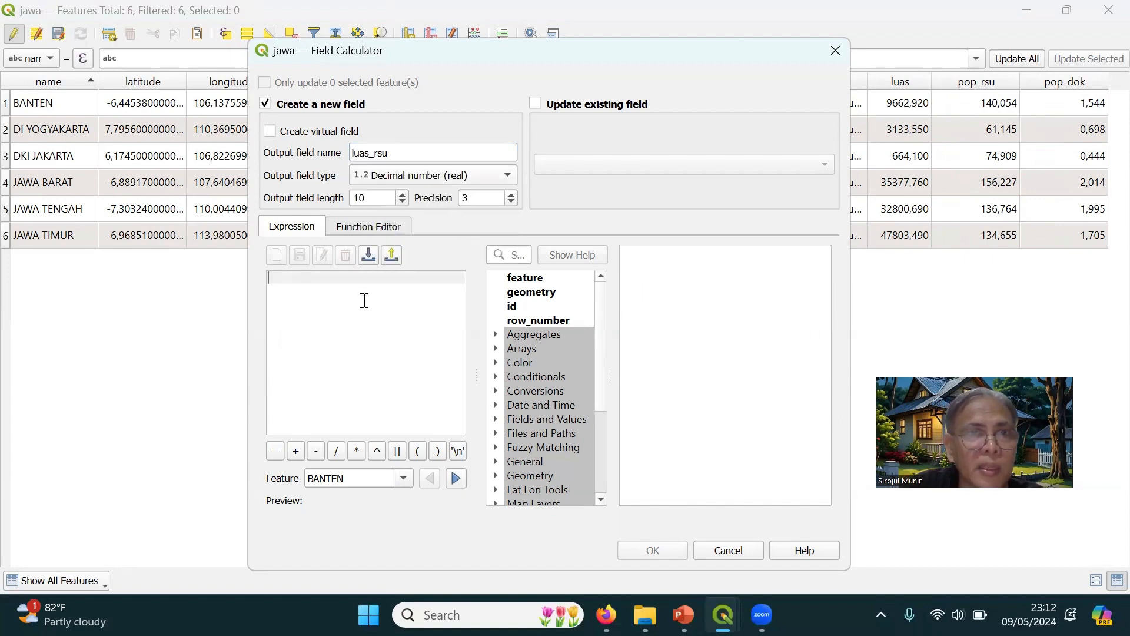
pyautogui.write('luas')
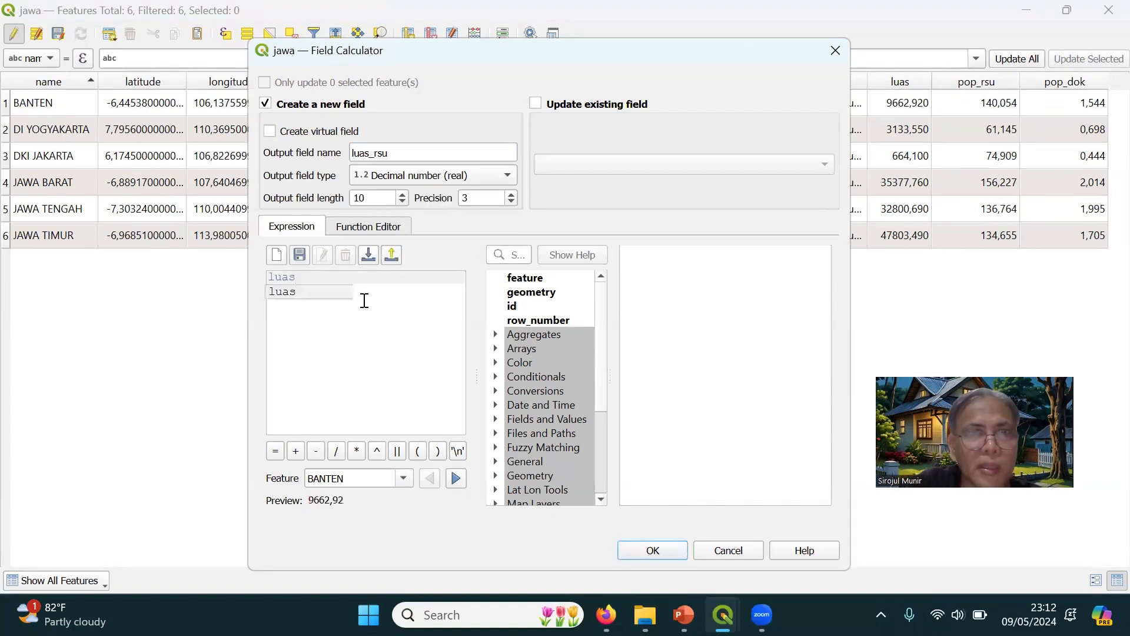
pyautogui.write('/rsu')
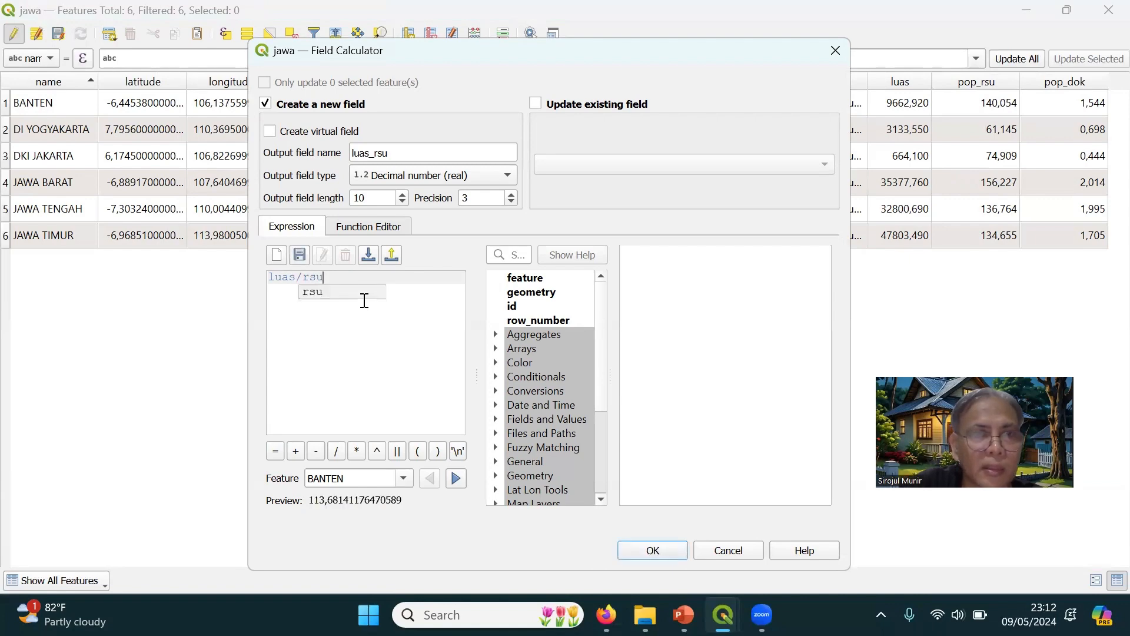
pyautogui.click(643, 555)
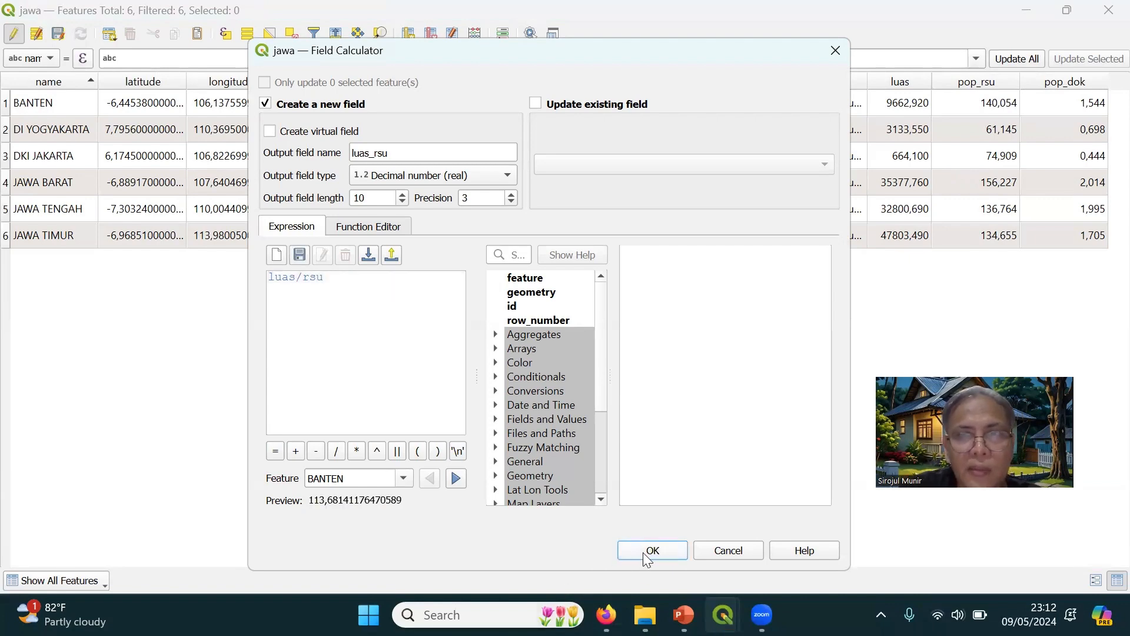
pyautogui.click(642, 553)
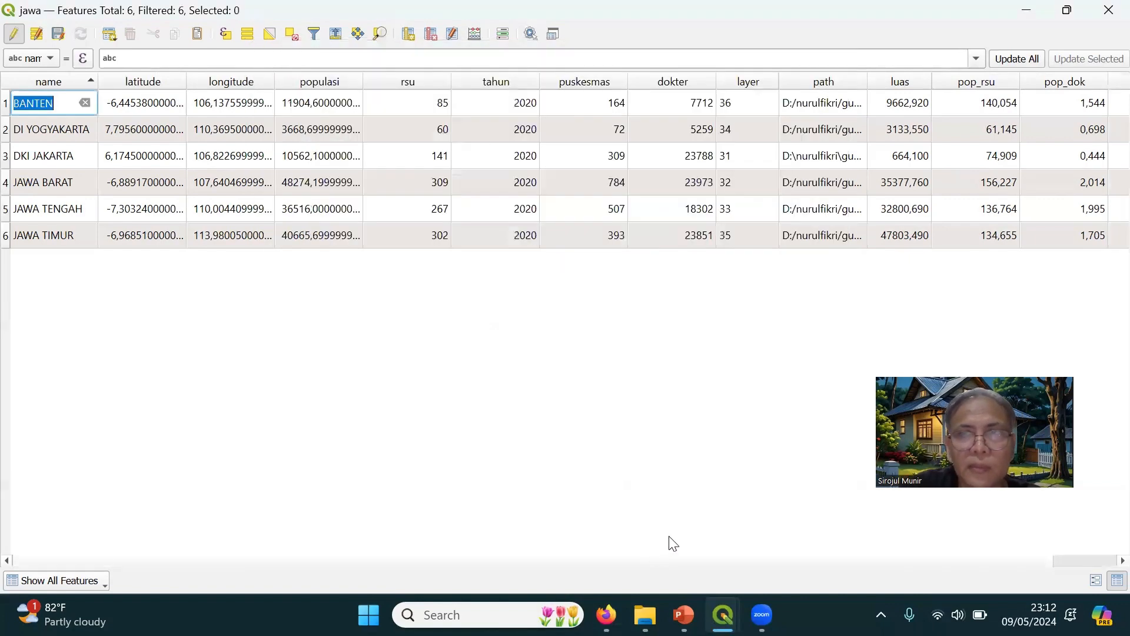
pyautogui.click(1102, 561)
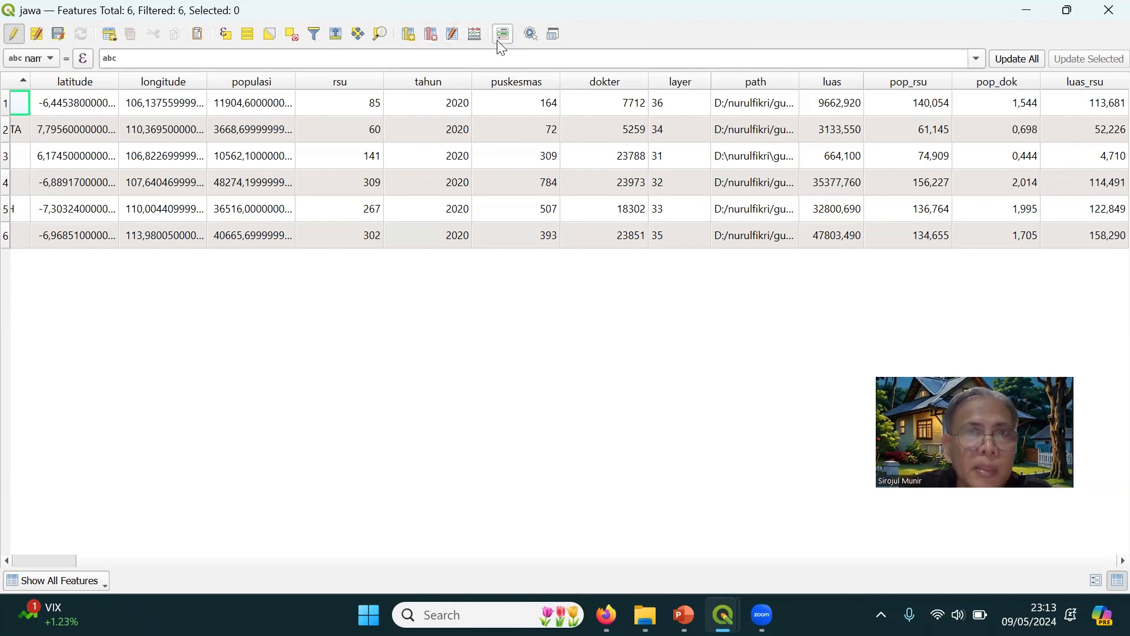
# Set up a new field named luas_dok in the Field Calculator with the type Decimal number (real)
pyautogui.click(477, 33)
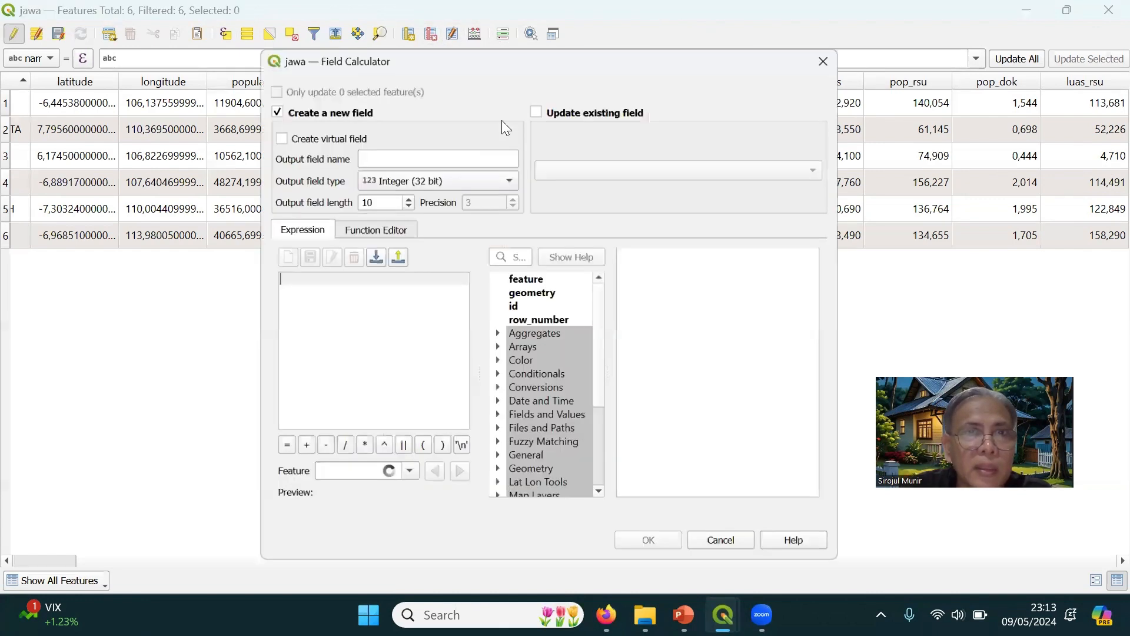
pyautogui.click(379, 154)
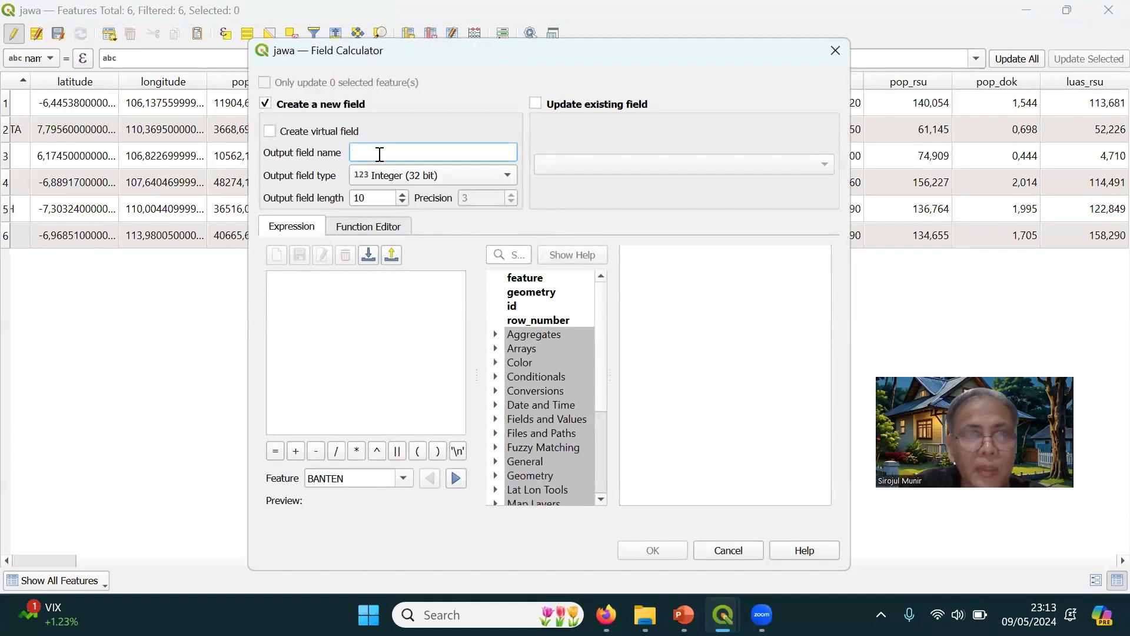
pyautogui.write('luas')
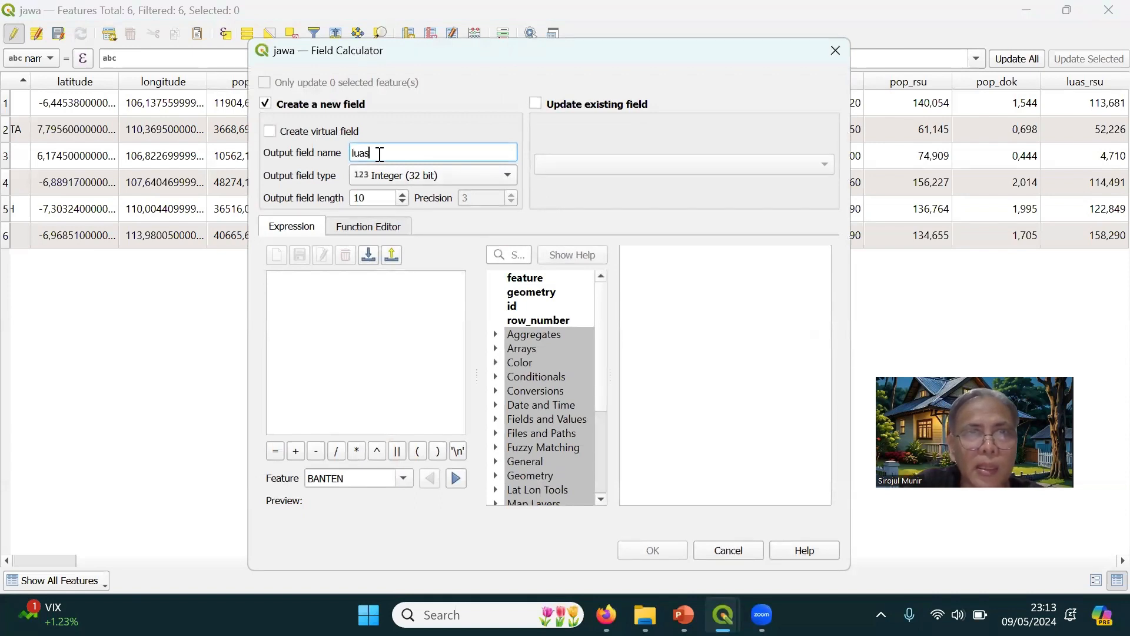
pyautogui.write('_dok')
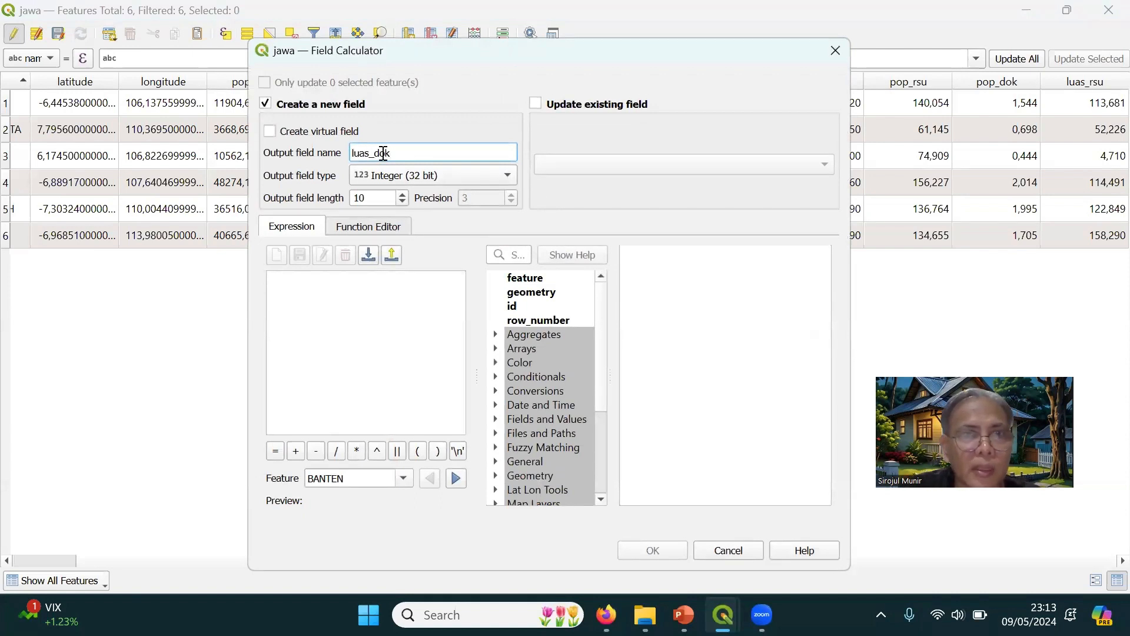
pyautogui.click(385, 175)
pyautogui.click(388, 213)
# Calculate the luas_dok field for all provinces with the expression luas/dokter
pyautogui.click(354, 308)
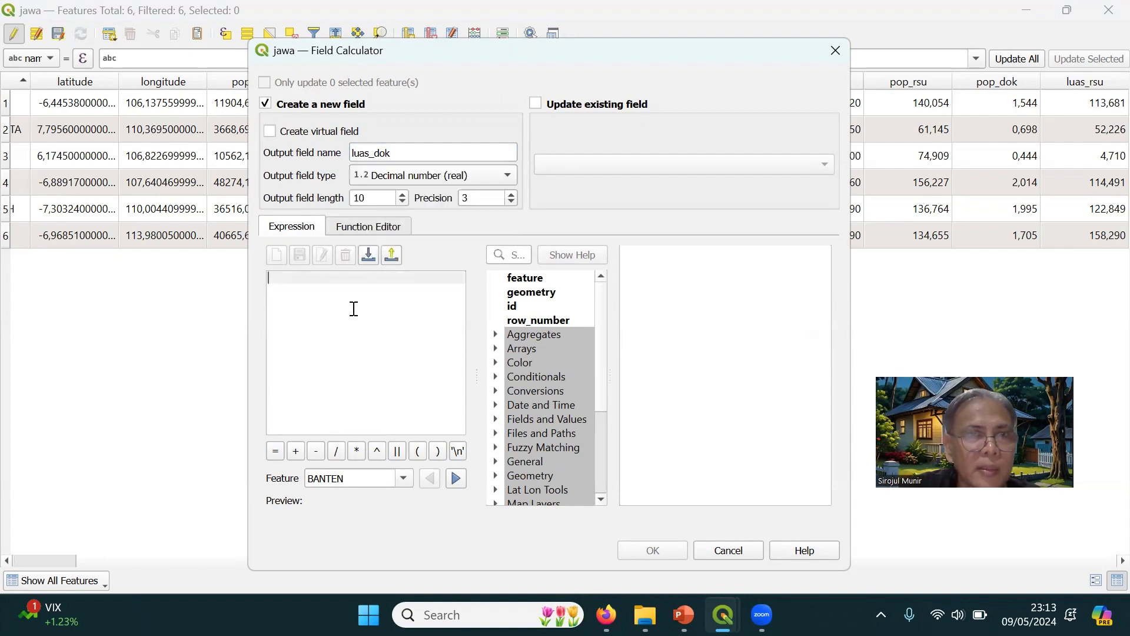
pyautogui.write('luas')
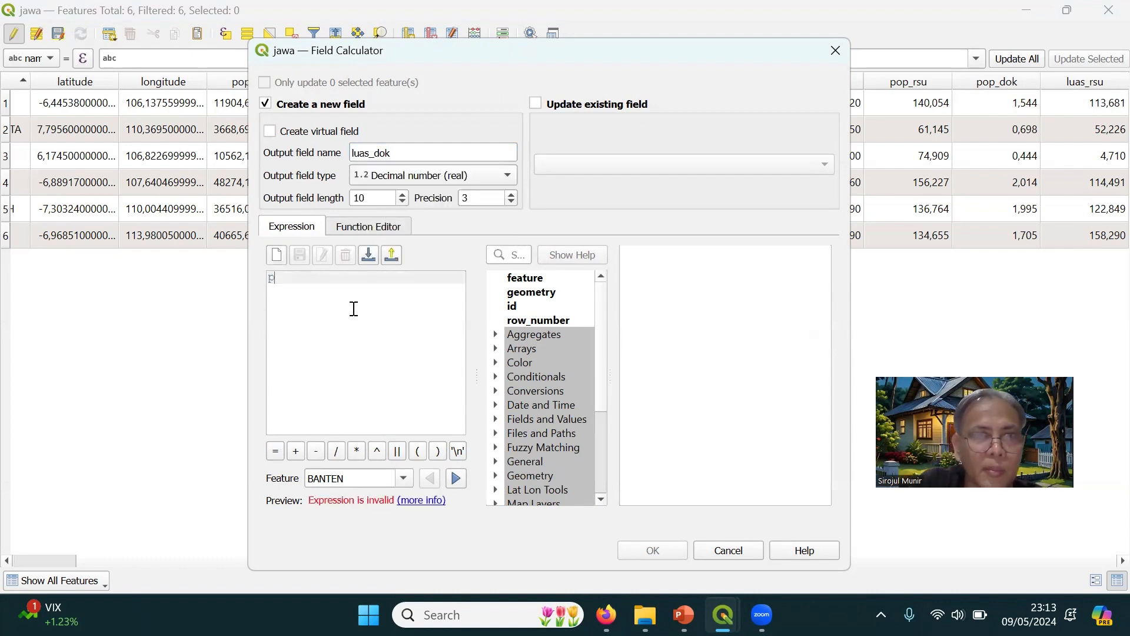
pyautogui.write('/')
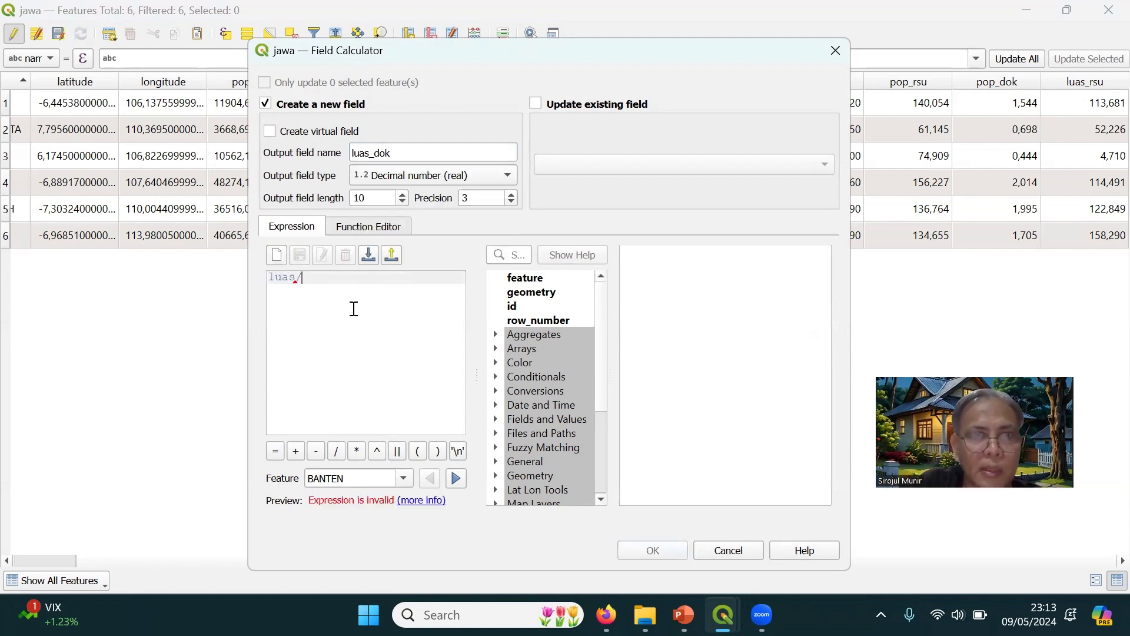
pyautogui.write('dokter')
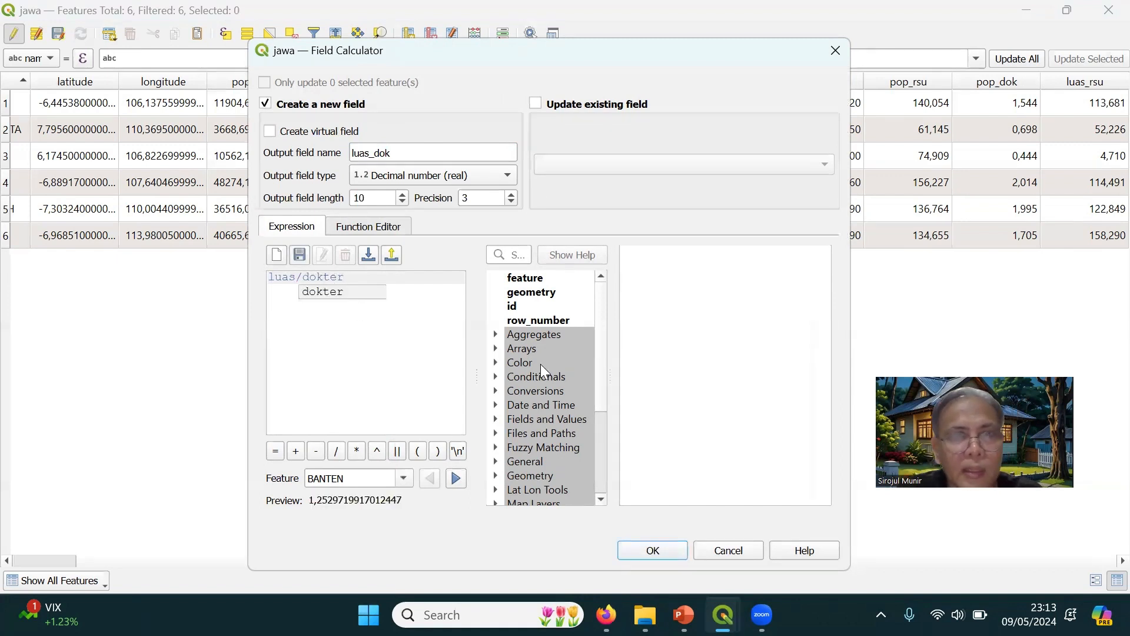
pyautogui.click(653, 549)
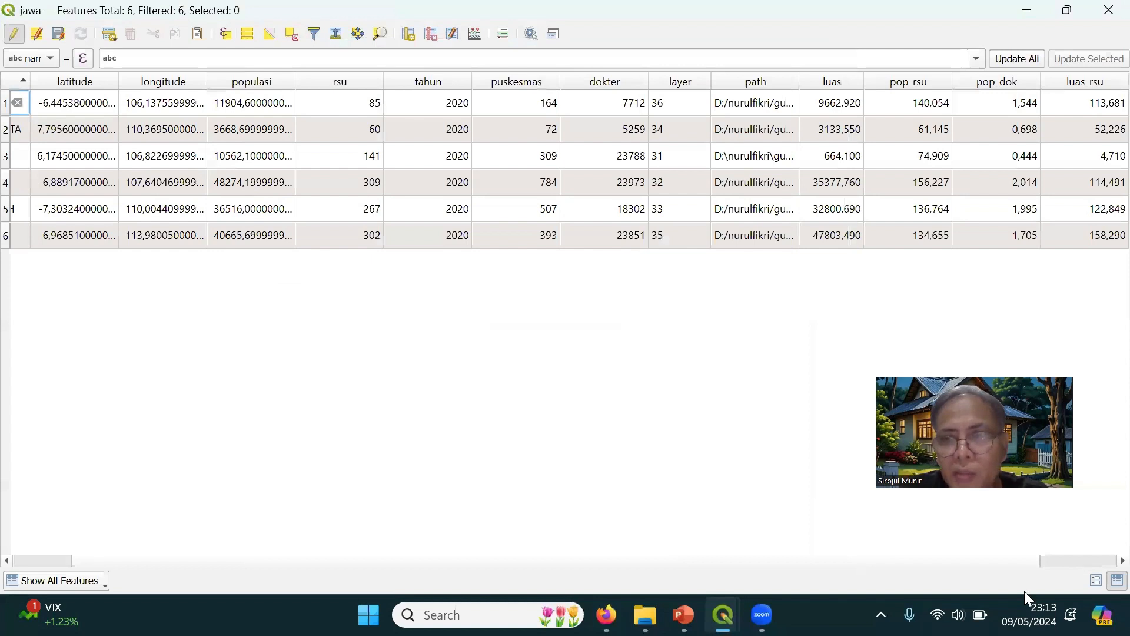
pyautogui.click(1102, 563)
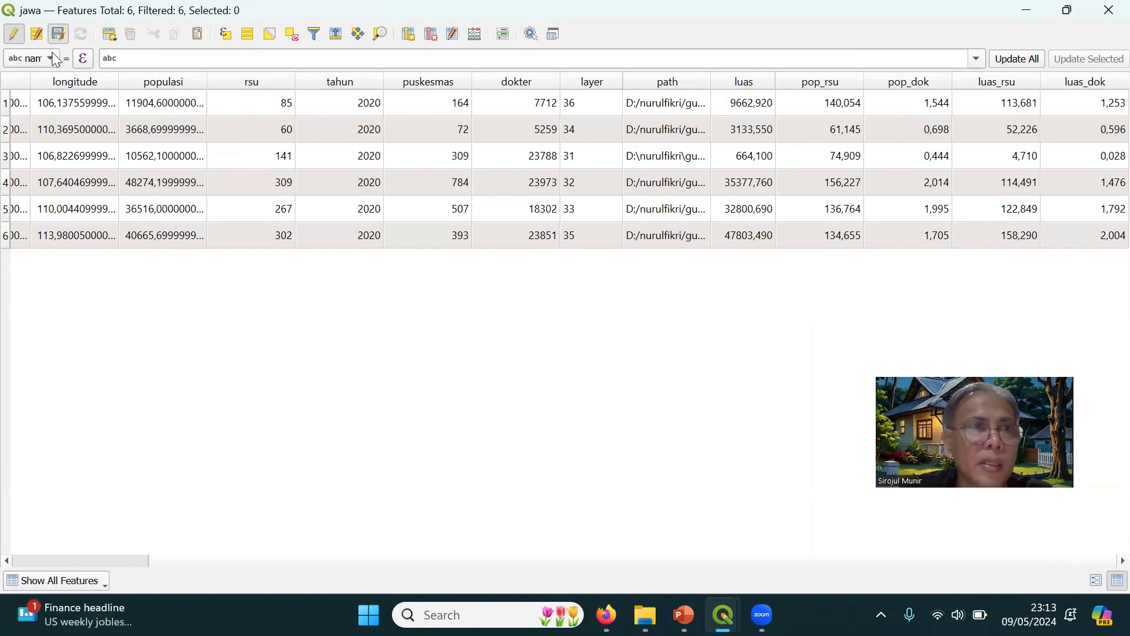
# Finish editing the jawa layer's attribute table and save the tematik1 project
pyautogui.click(15, 37)
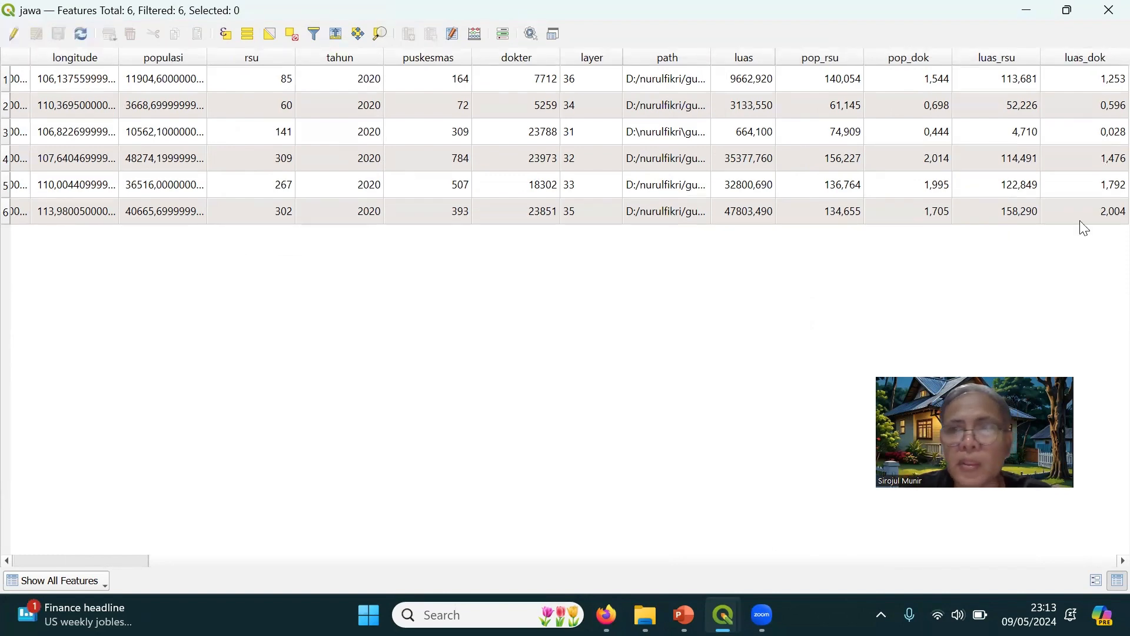
pyautogui.click(1107, 22)
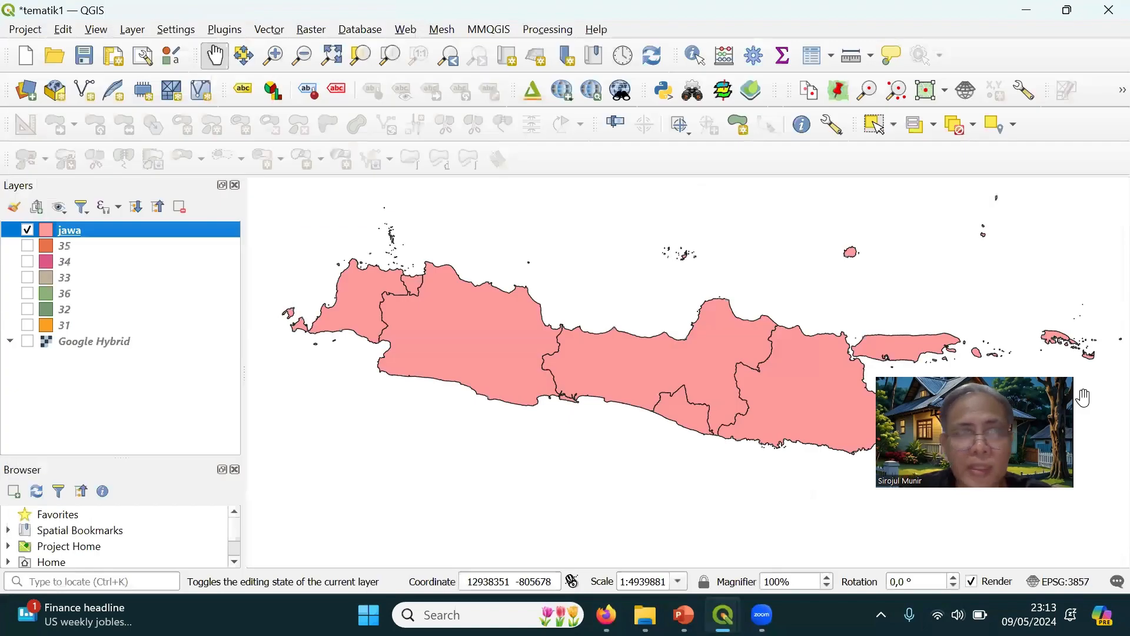
pyautogui.click(86, 56)
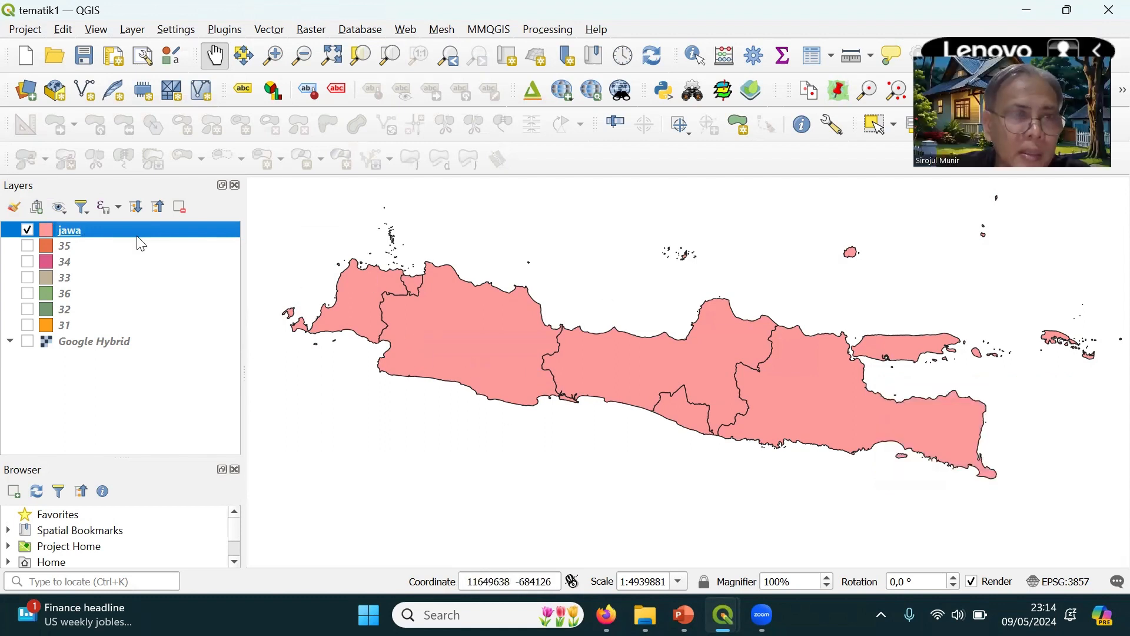
# Start exporting all features of the jawa layer as an ESRI Shapefile and browse for the output file location
pyautogui.rightClick(103, 229)
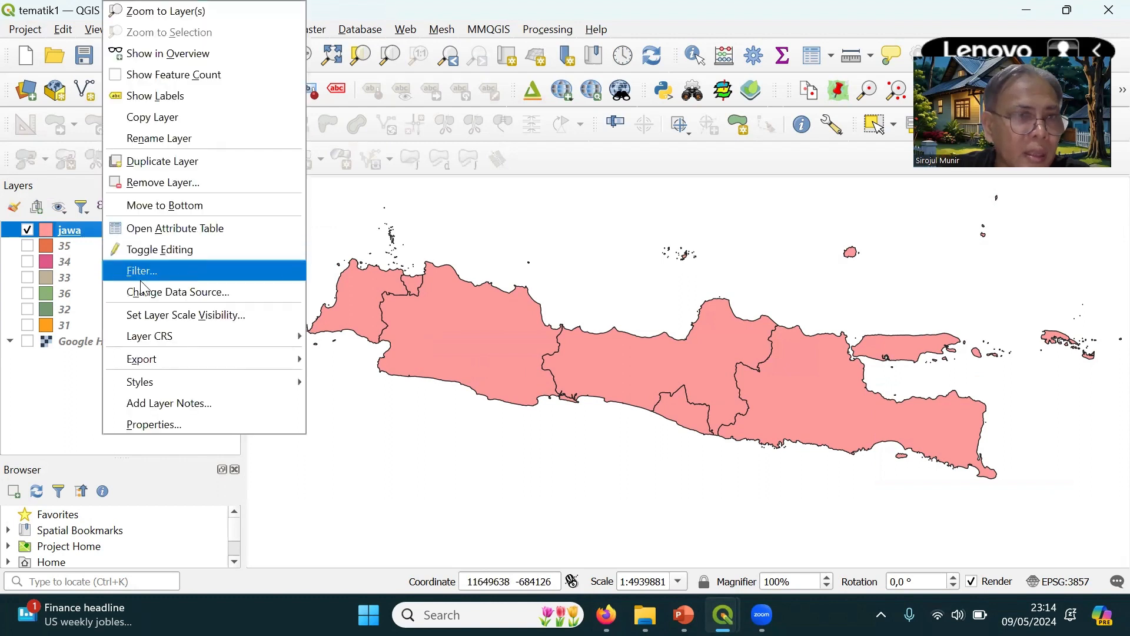
pyautogui.rightClick(89, 230)
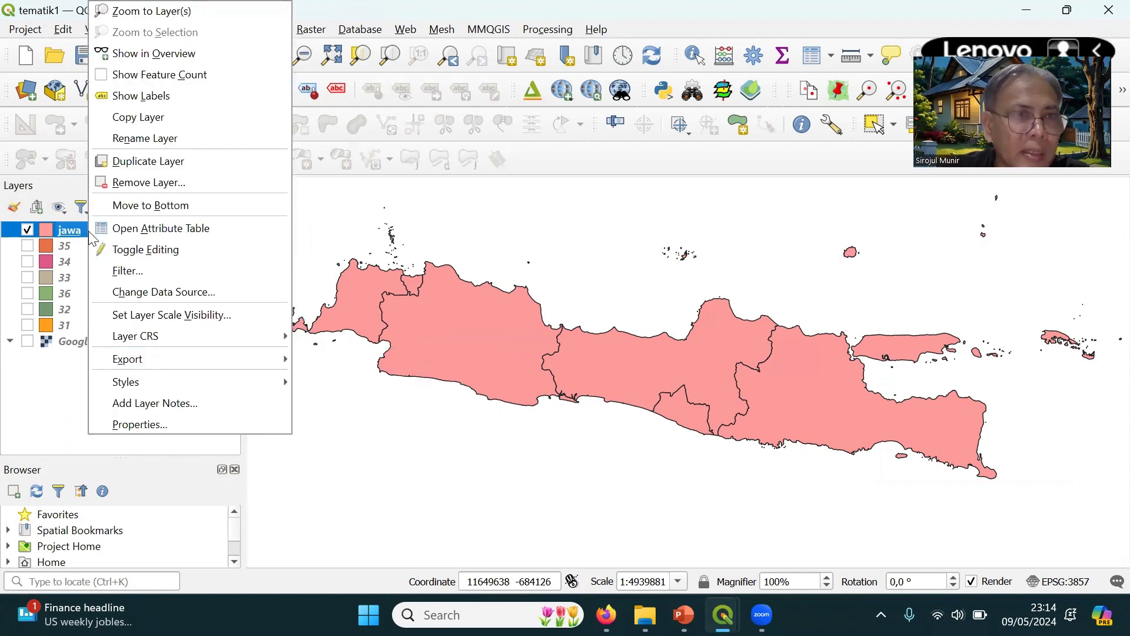
pyautogui.moveTo(168, 358)
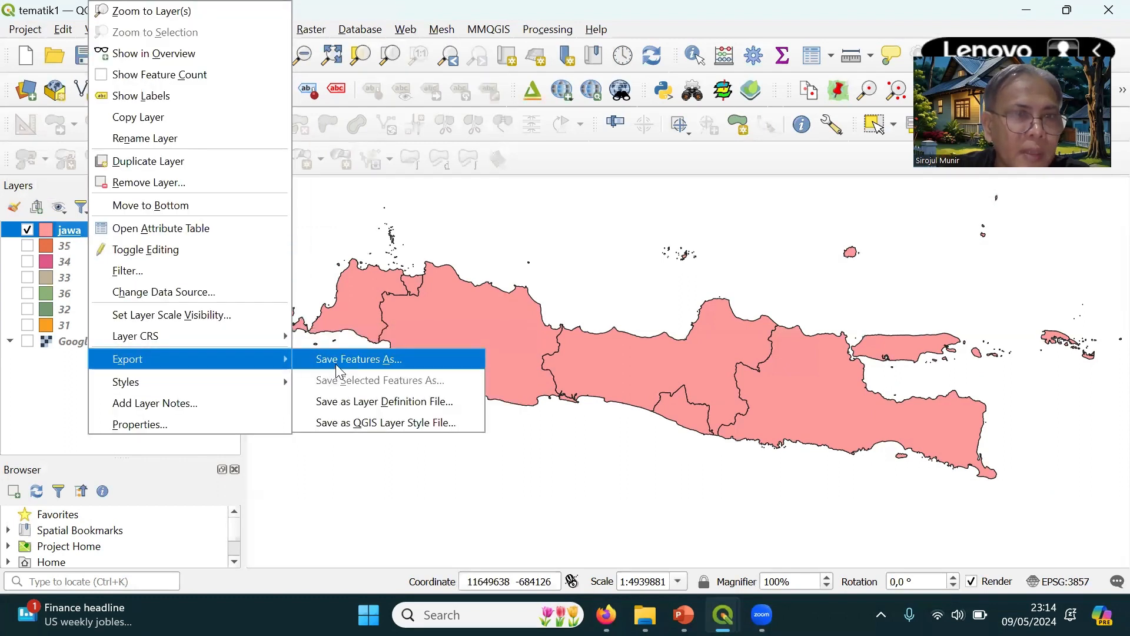
pyautogui.click(335, 362)
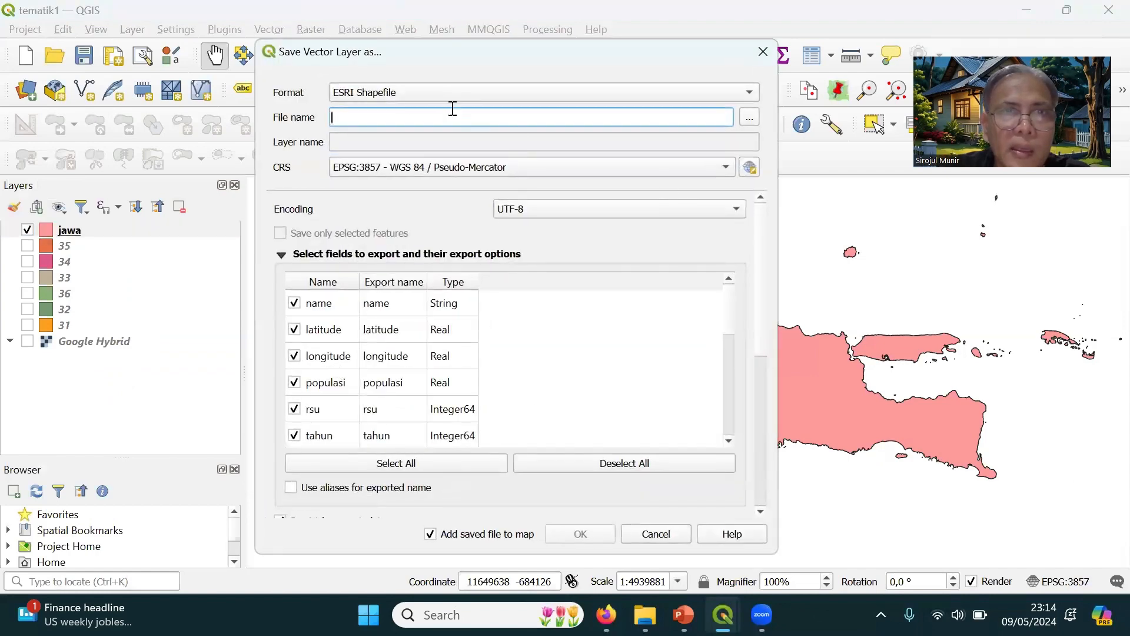
pyautogui.click(749, 119)
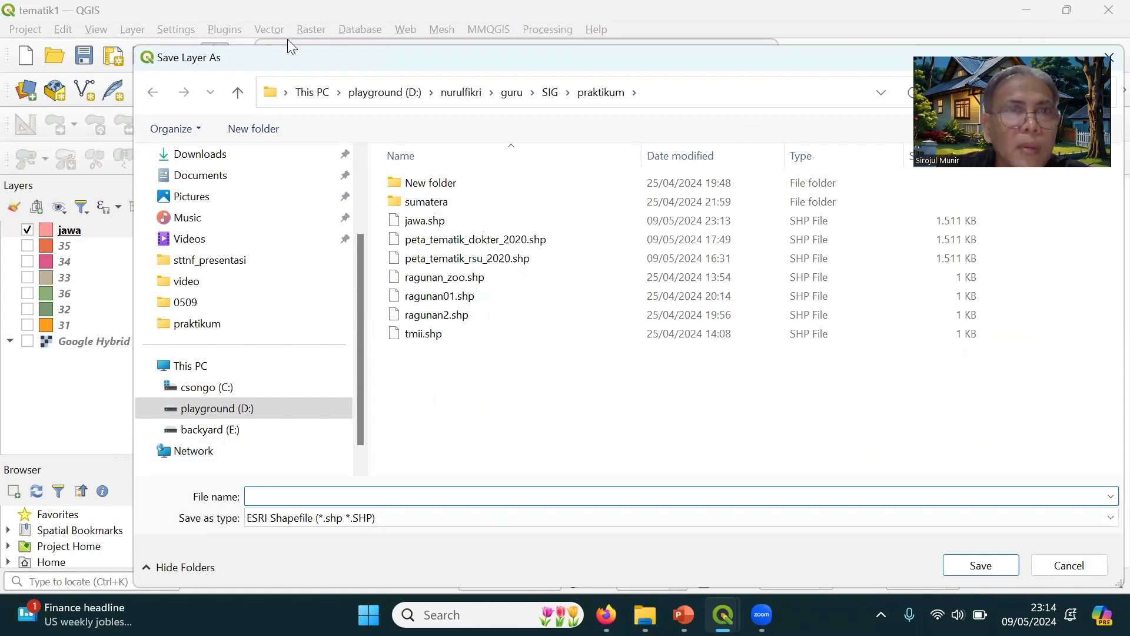
pyautogui.moveTo(338, 52)
pyautogui.mouseDown()
pyautogui.moveTo(338, 183)
pyautogui.moveTo(340, 57)
pyautogui.mouseUp()
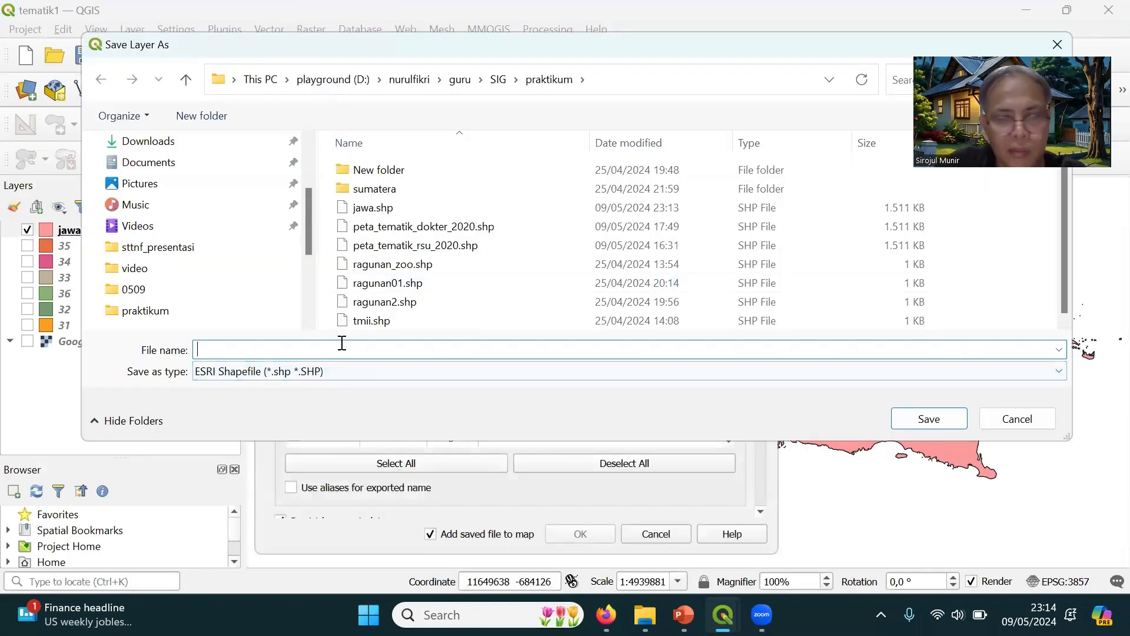
# Name the output shapefile peta_tematik_populasi_rsu_2020 in the praktikum folder
pyautogui.write('peta_te')
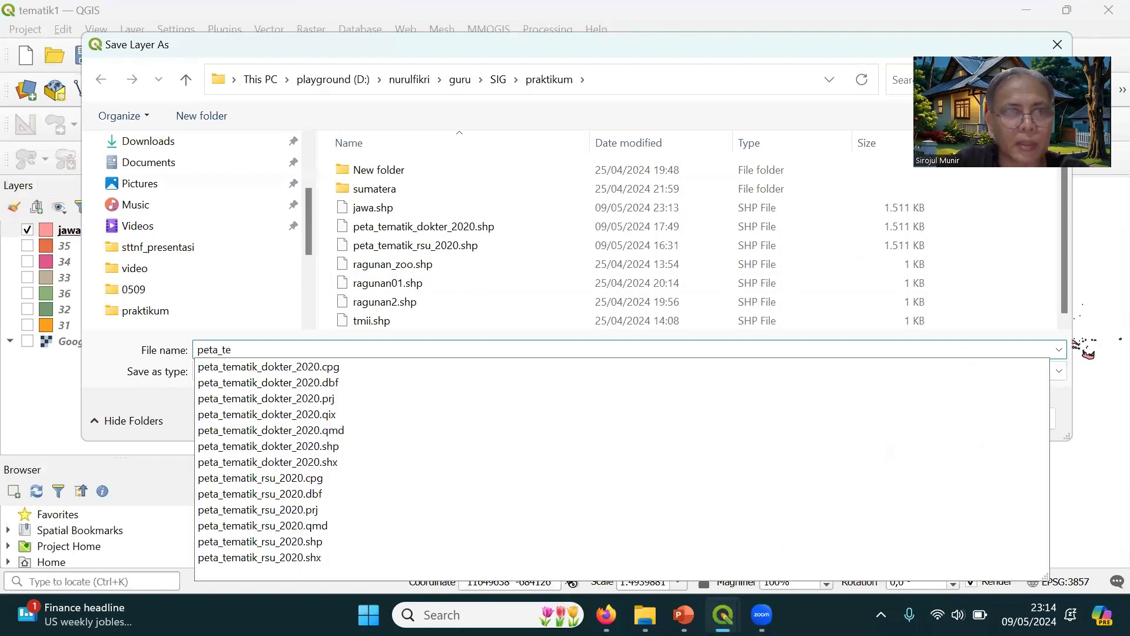
pyautogui.write('matik_')
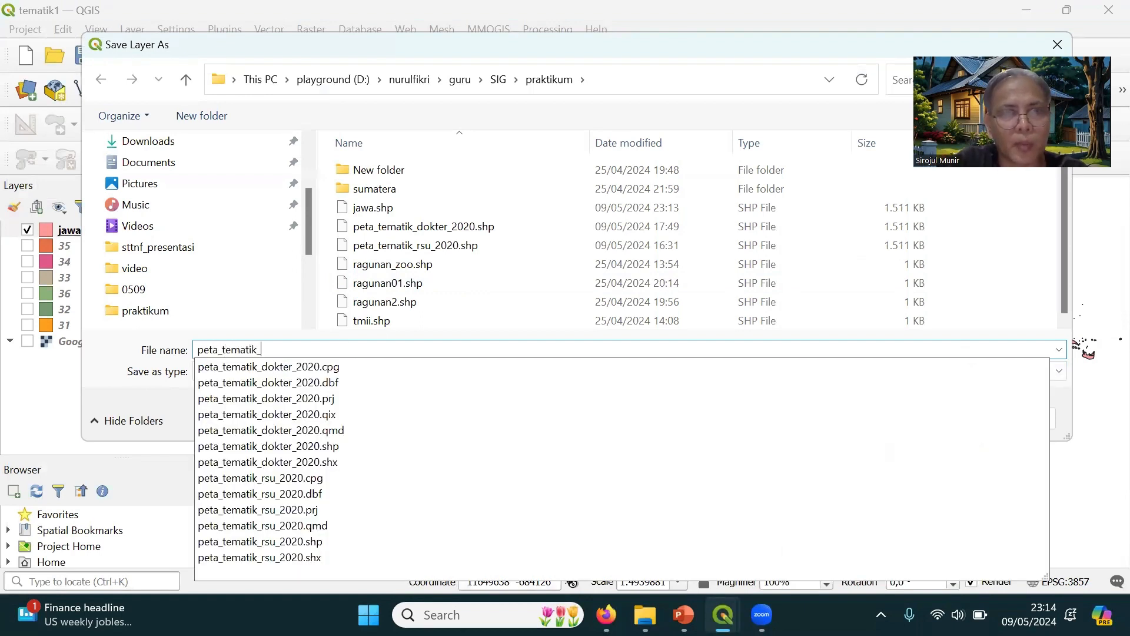
pyautogui.write('populasi')
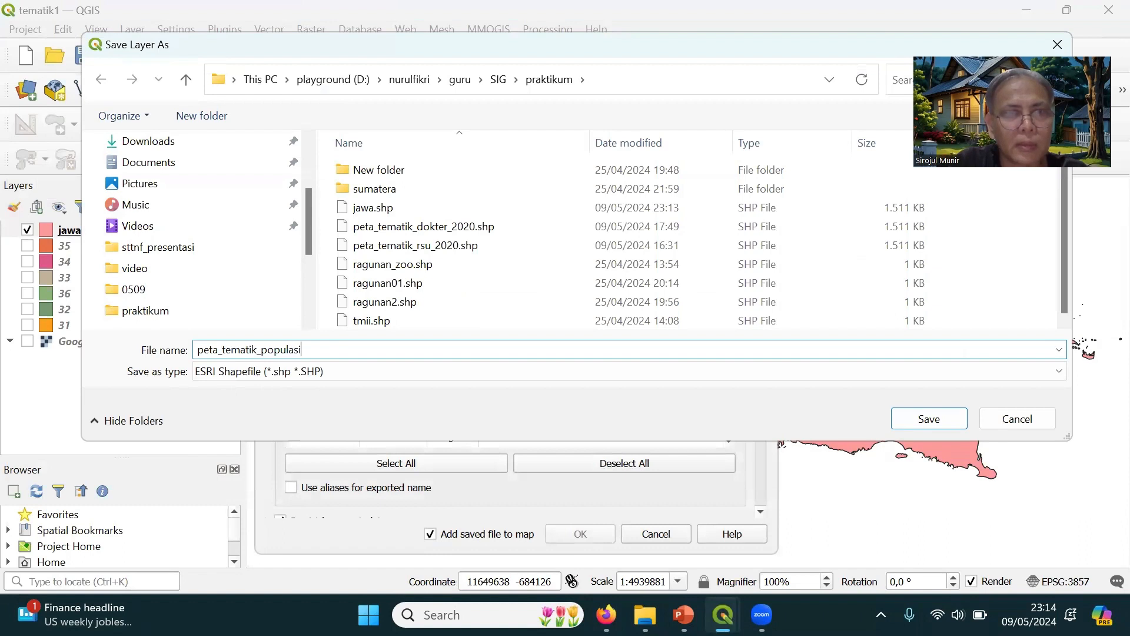
pyautogui.write('_rsu')
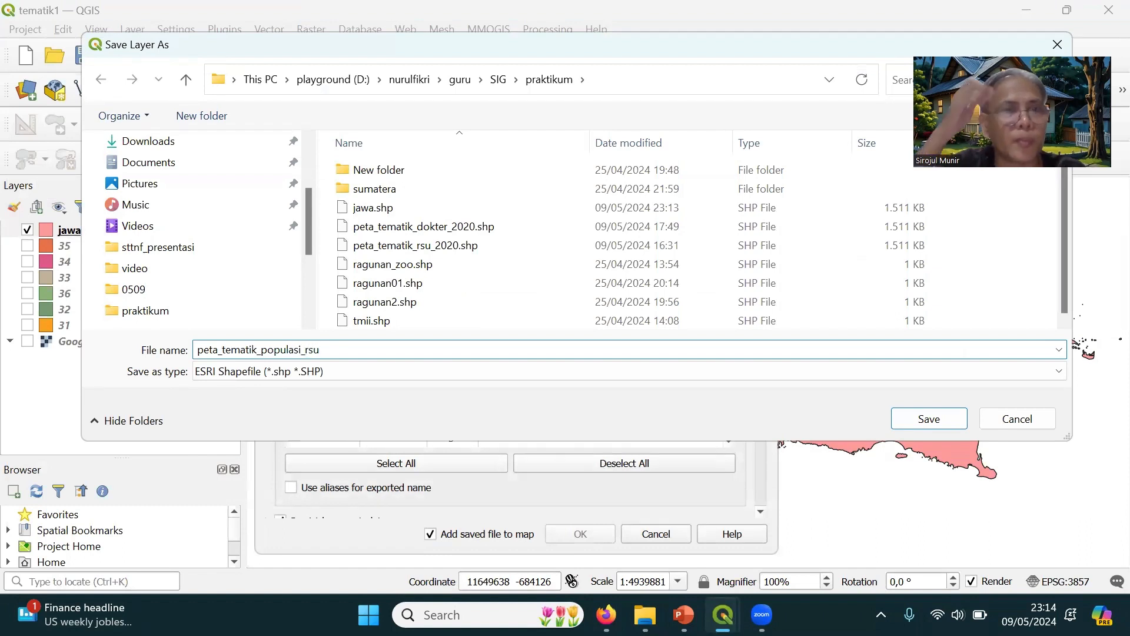
pyautogui.write('_2020')
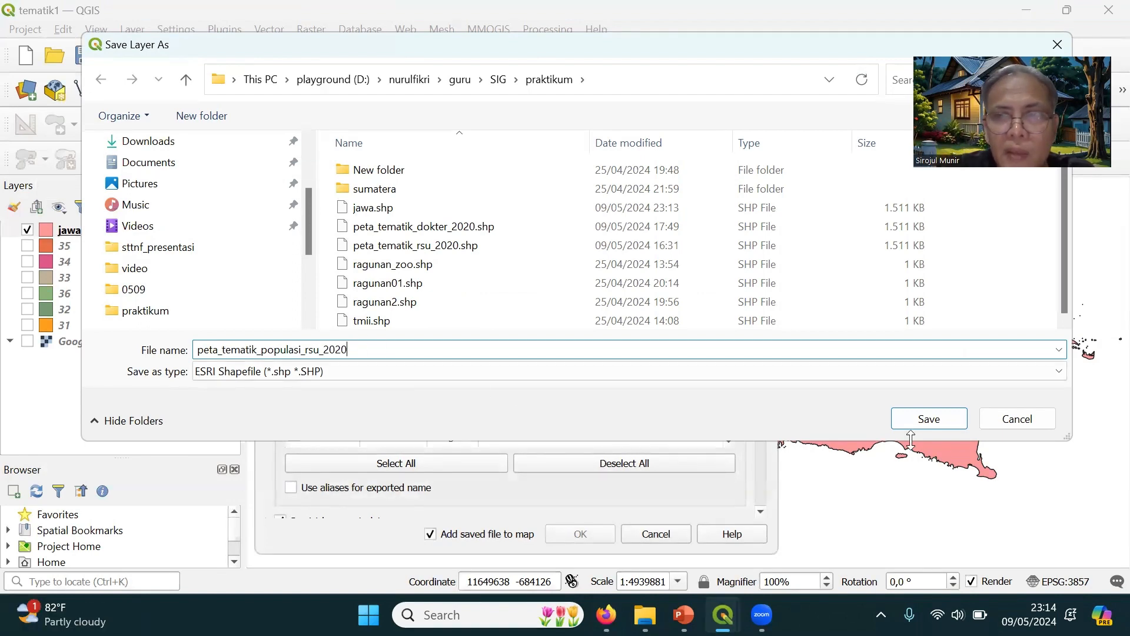
pyautogui.click(910, 417)
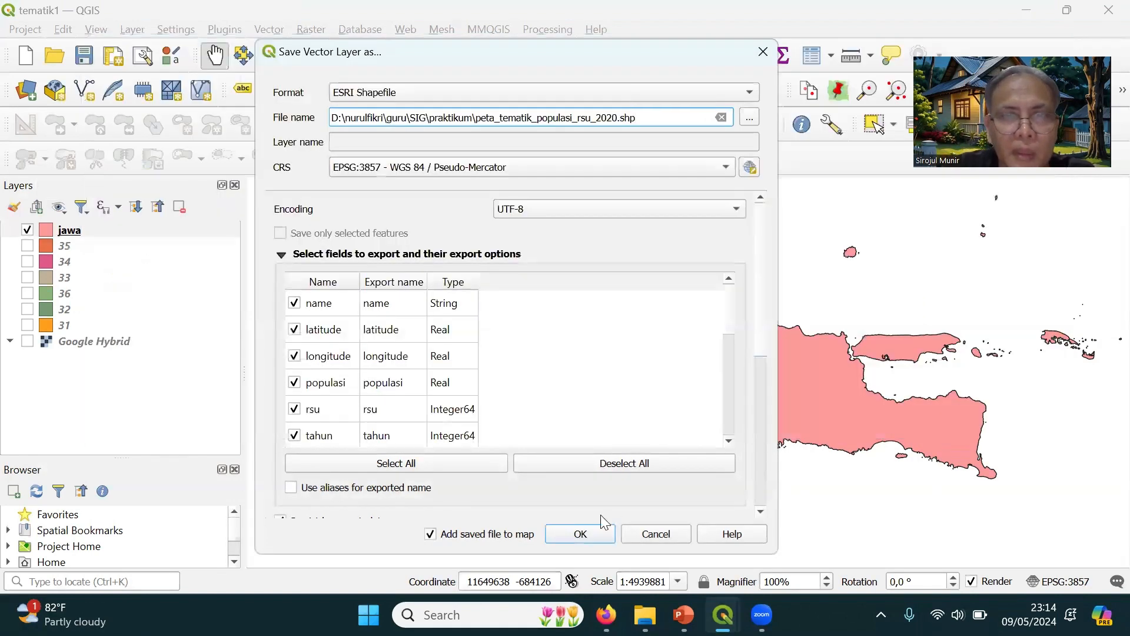
# Run the export, dismiss the export notification, and select the new peta_tematik_populasi_rsu_2020 layer
pyautogui.click(587, 531)
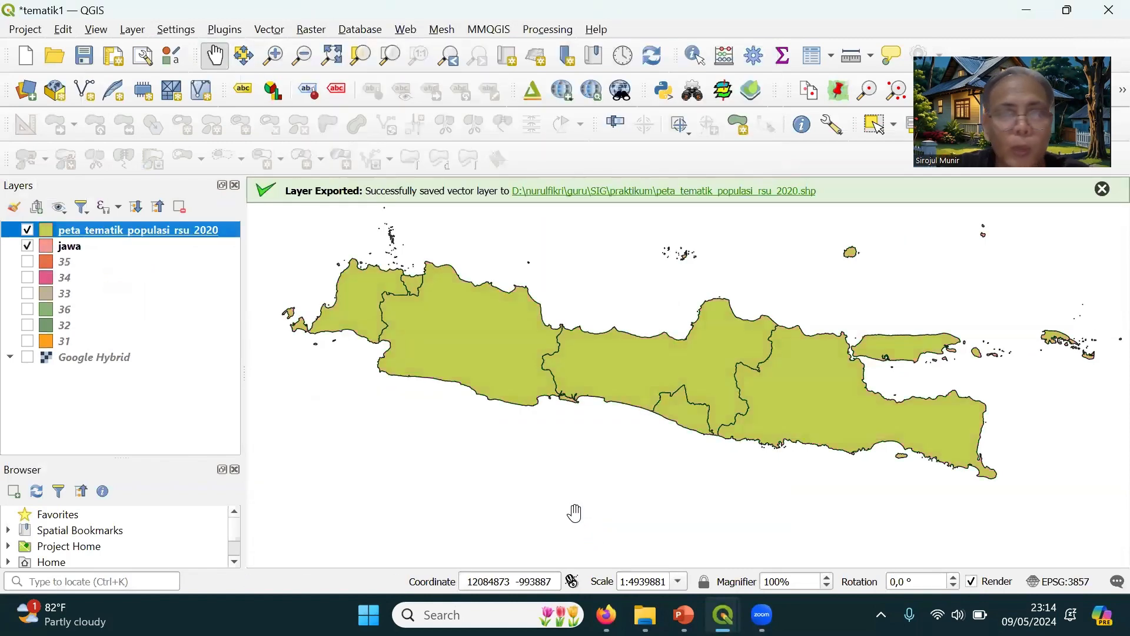
pyautogui.click(1101, 187)
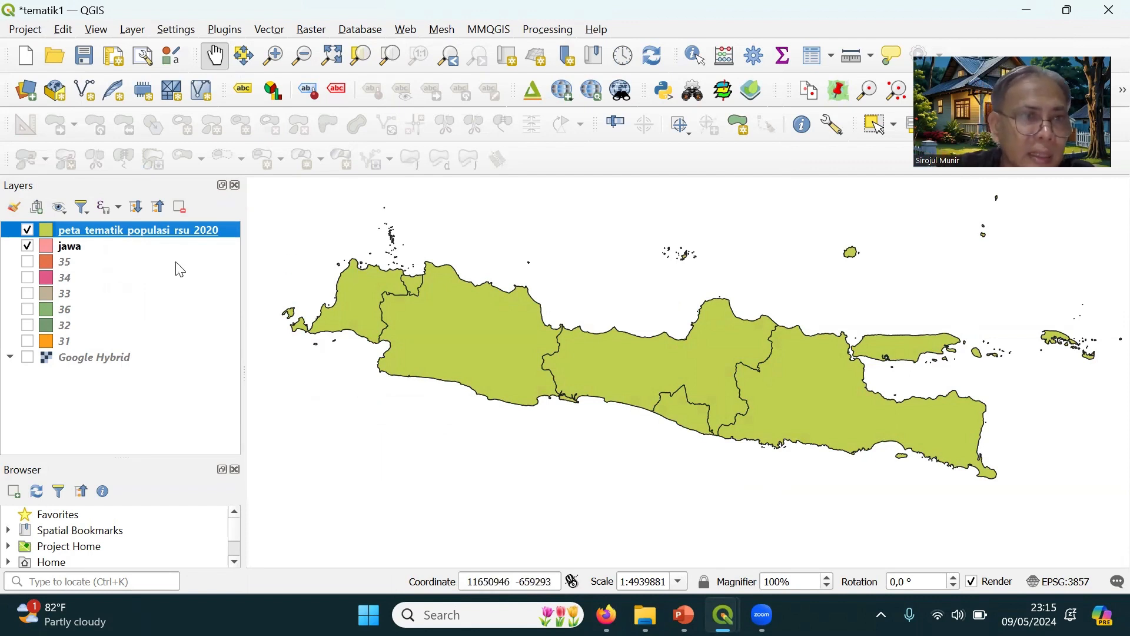
pyautogui.click(69, 251)
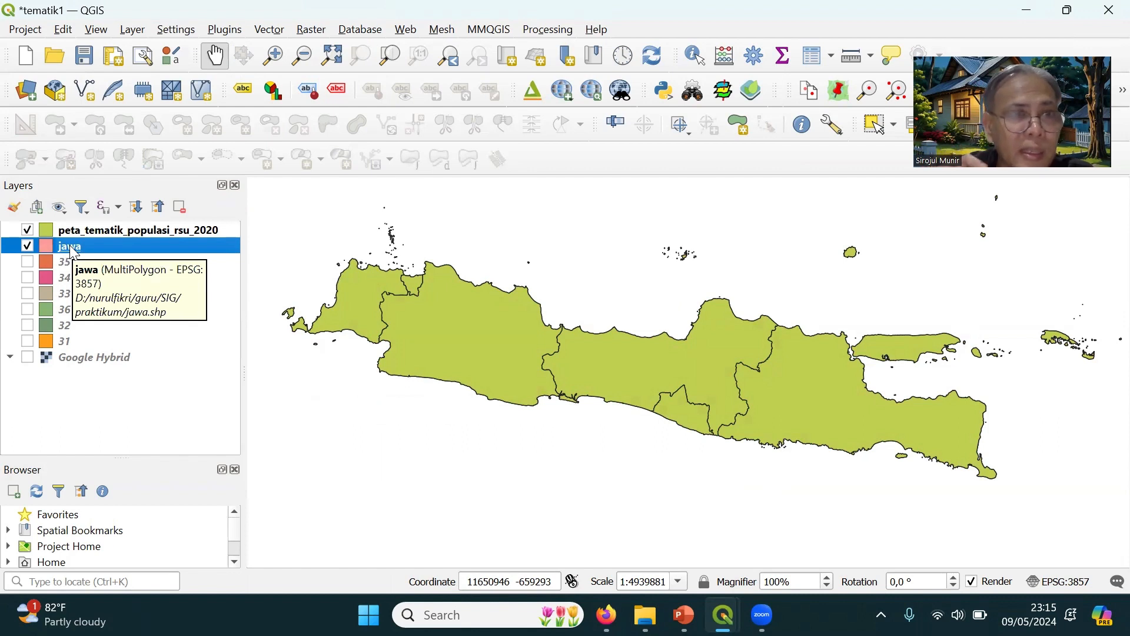
pyautogui.click(174, 233)
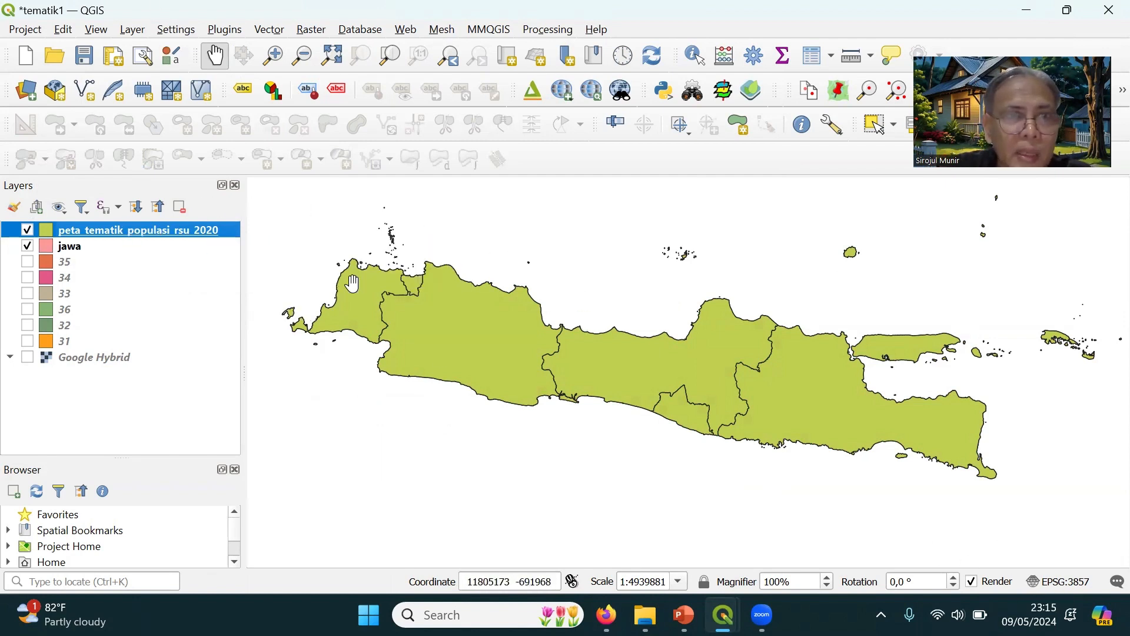
# Set the peta_tematik_populasi_rsu_2020 layer's symbology to Graduated with pop_rsu as the value
pyautogui.rightClick(119, 230)
pyautogui.click(68, 229)
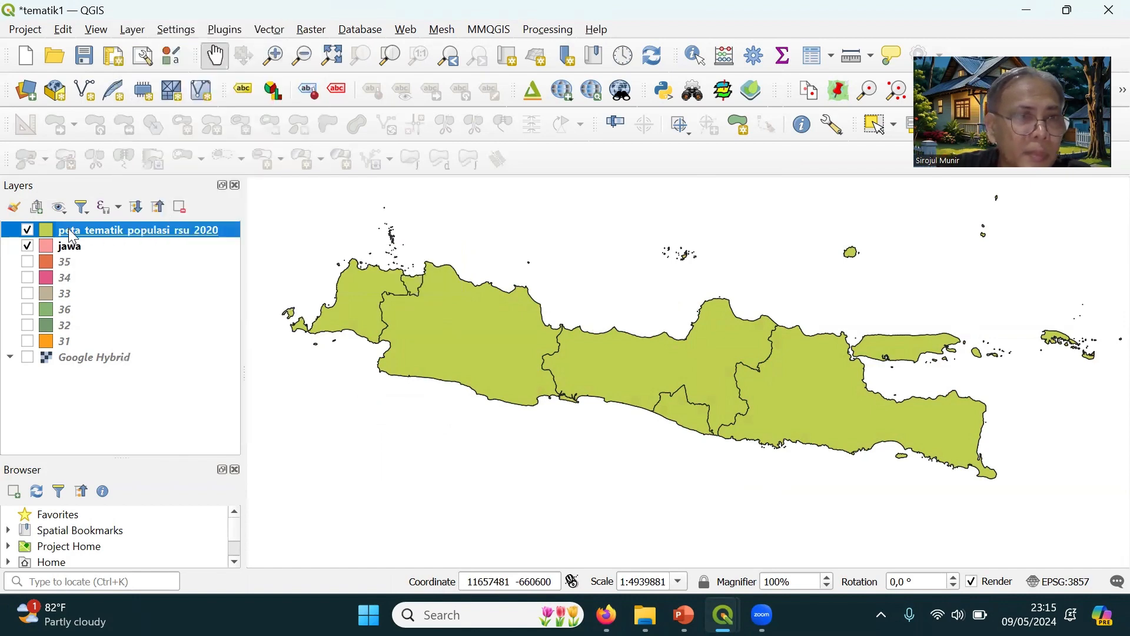
pyautogui.rightClick(127, 236)
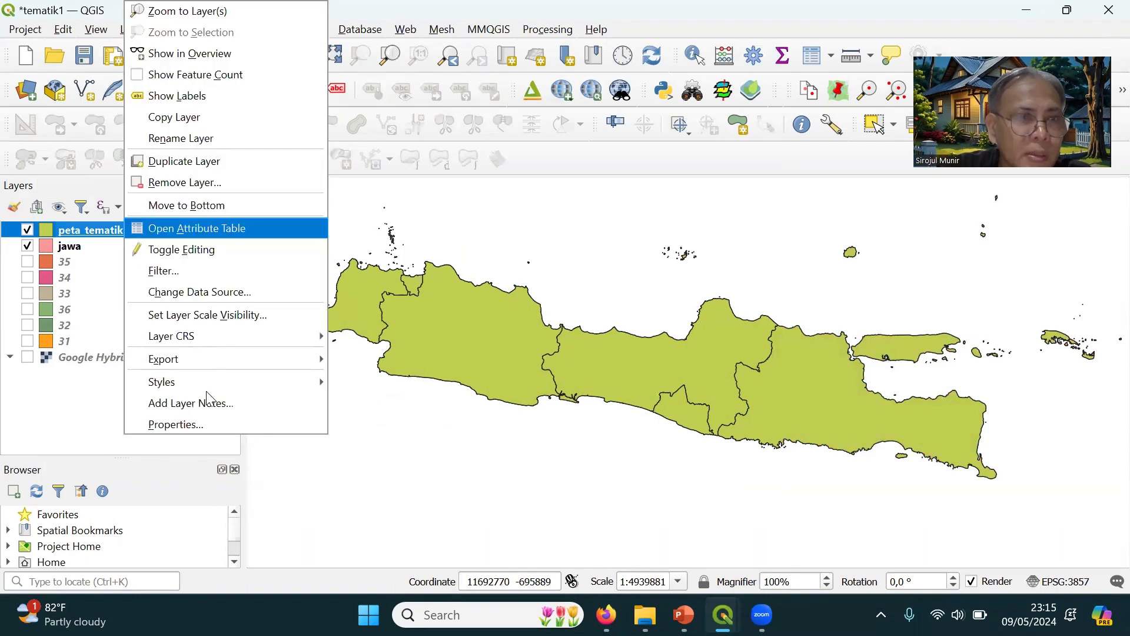
pyautogui.click(214, 424)
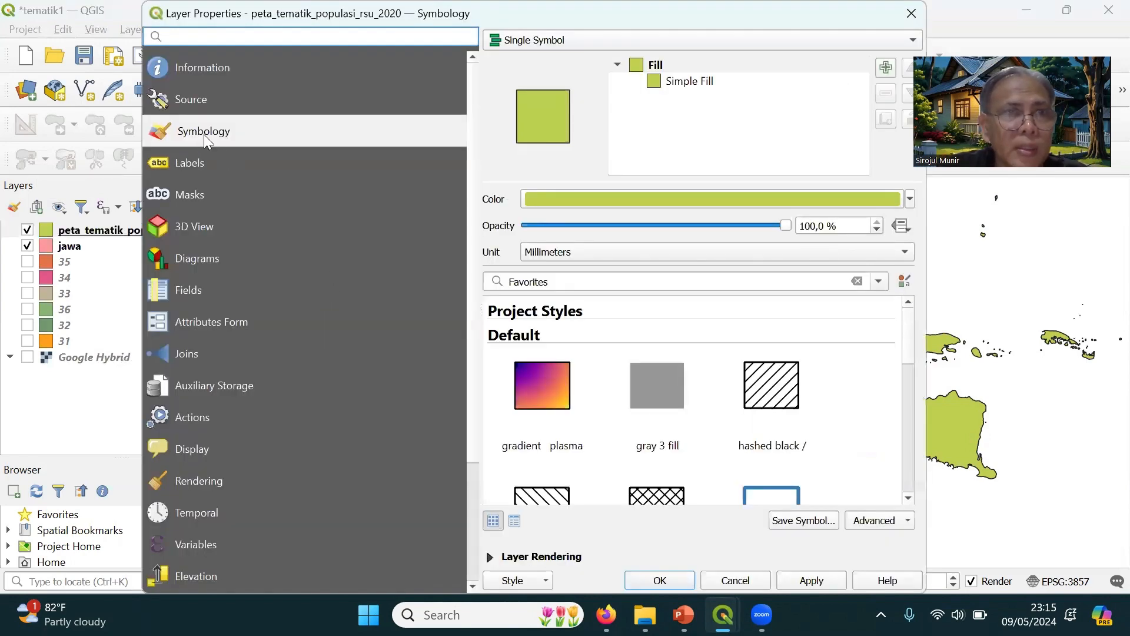
pyautogui.click(645, 39)
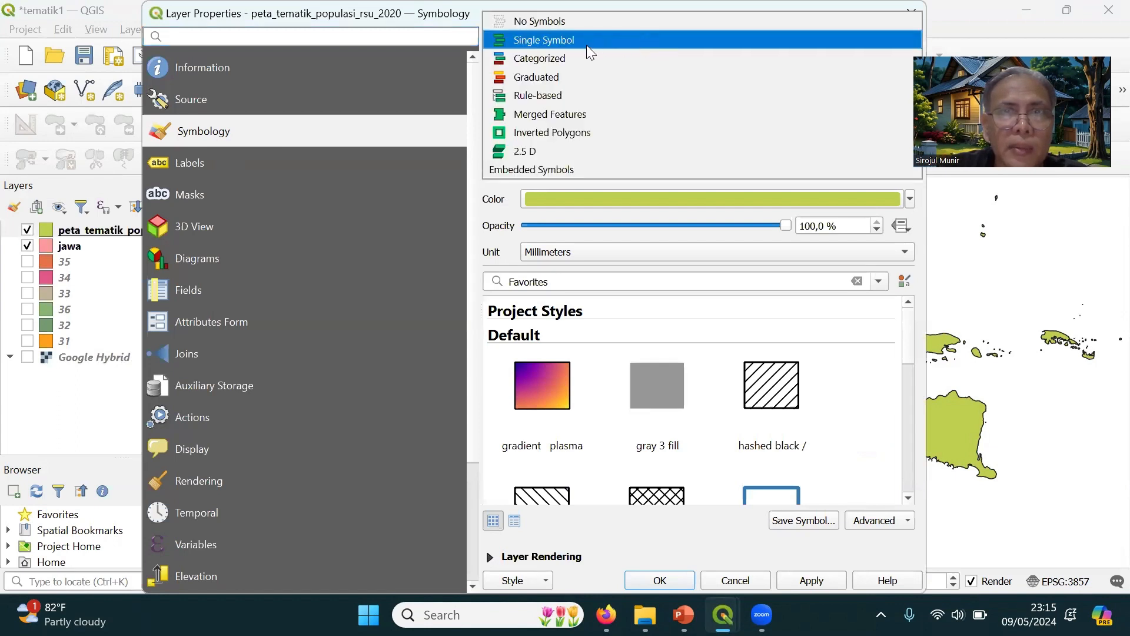
pyautogui.click(545, 81)
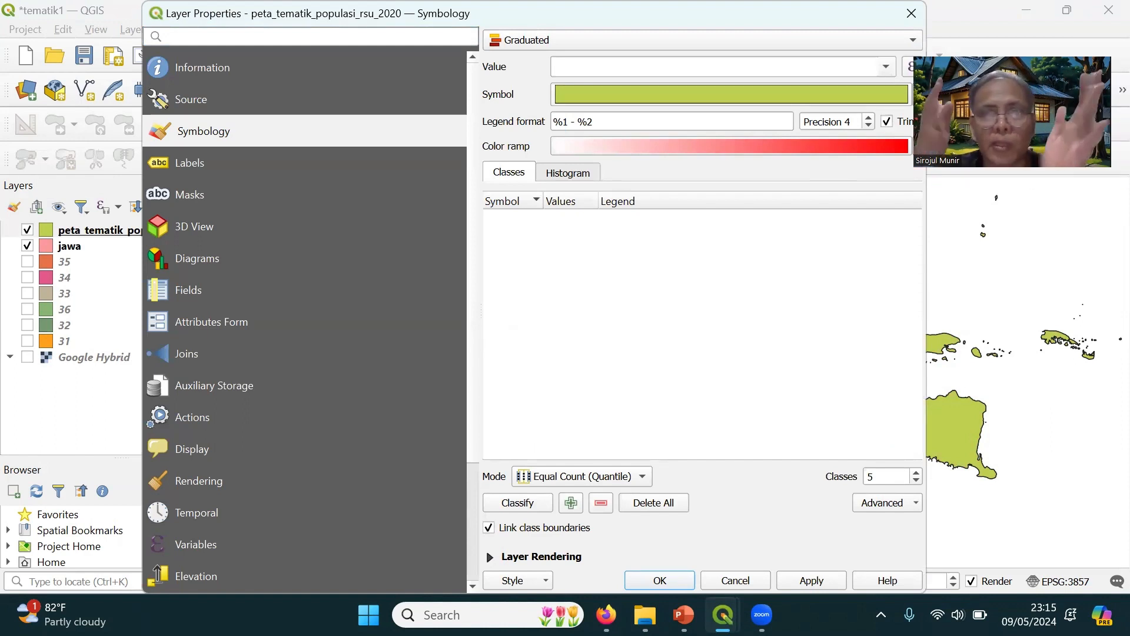
pyautogui.click(888, 65)
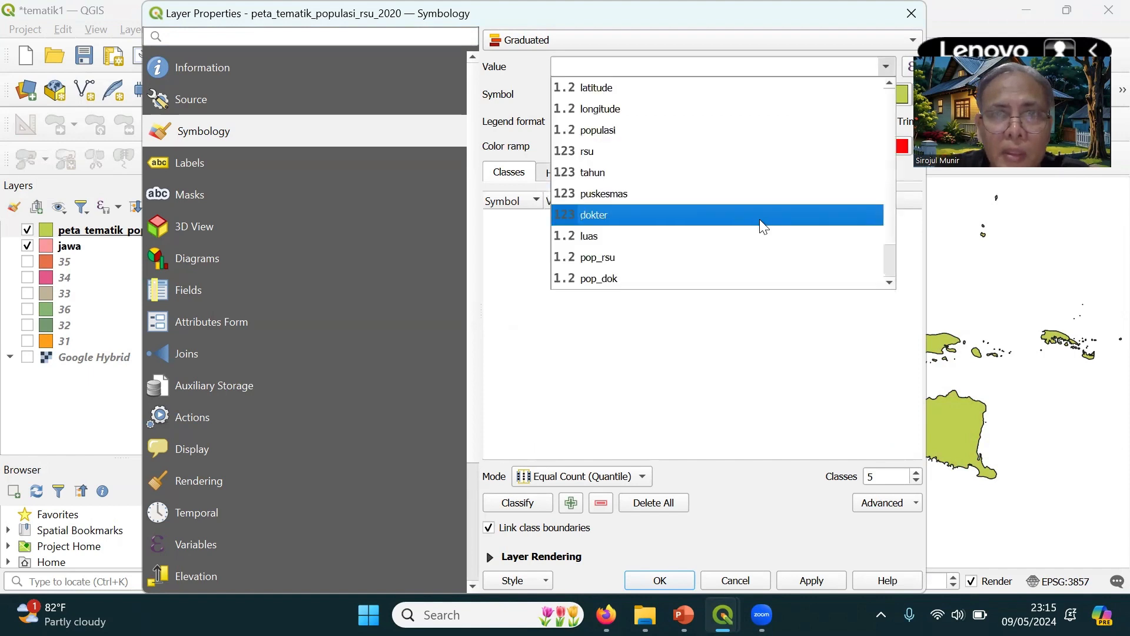
pyautogui.click(616, 260)
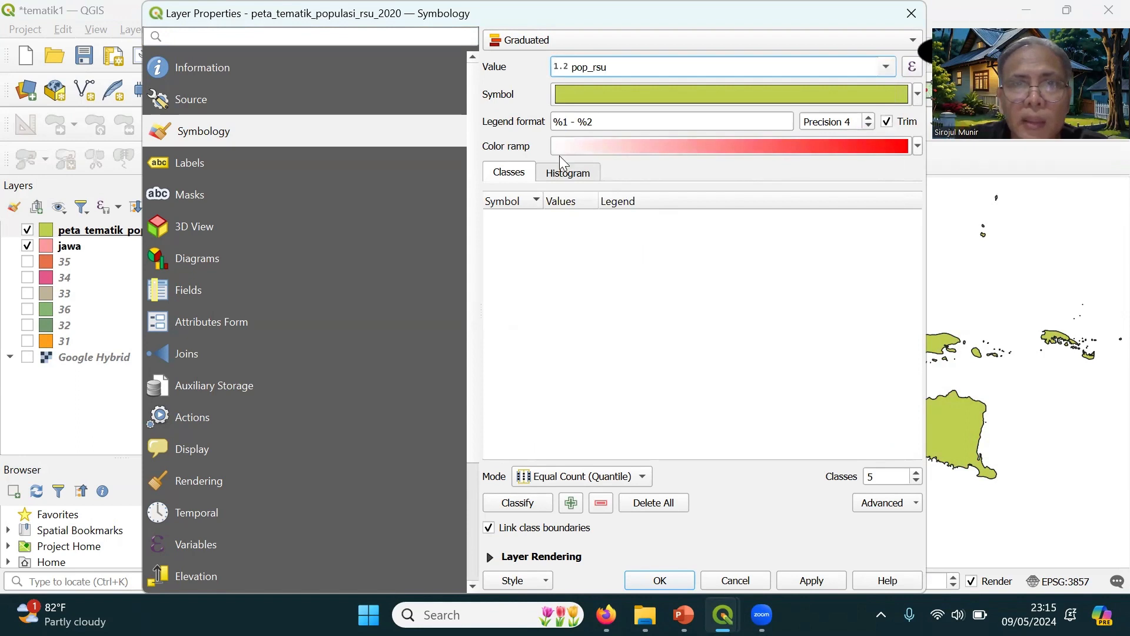
# Choose the Spectral color ramp, classify pop_rsu into Equal Count (Quantile) classes, and apply the symbology to the map
pyautogui.click(916, 145)
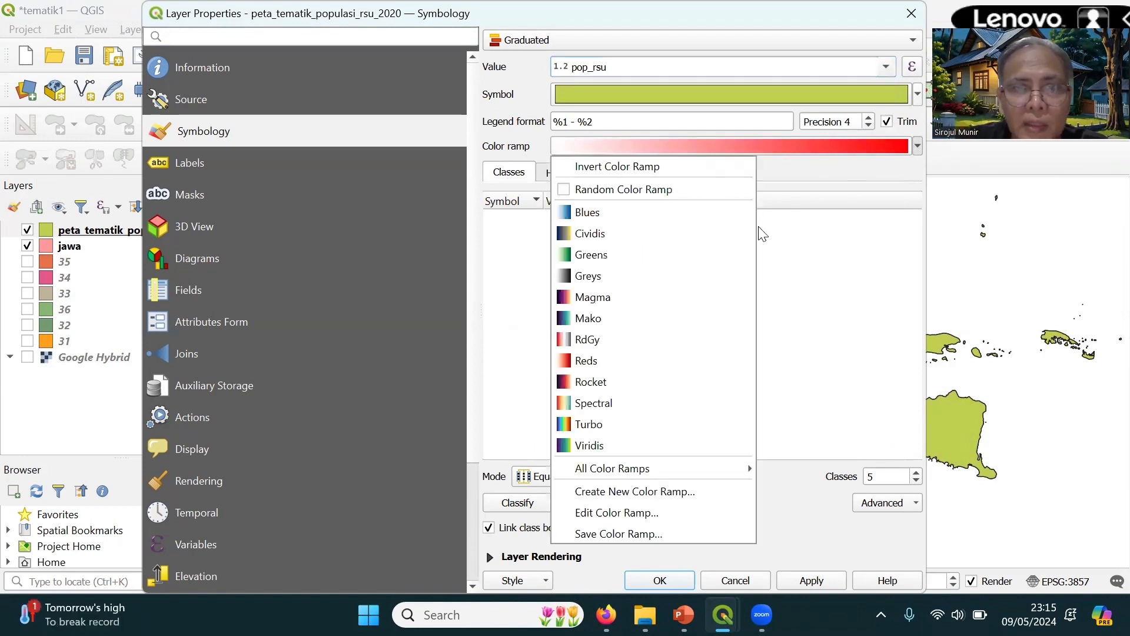
pyautogui.click(619, 399)
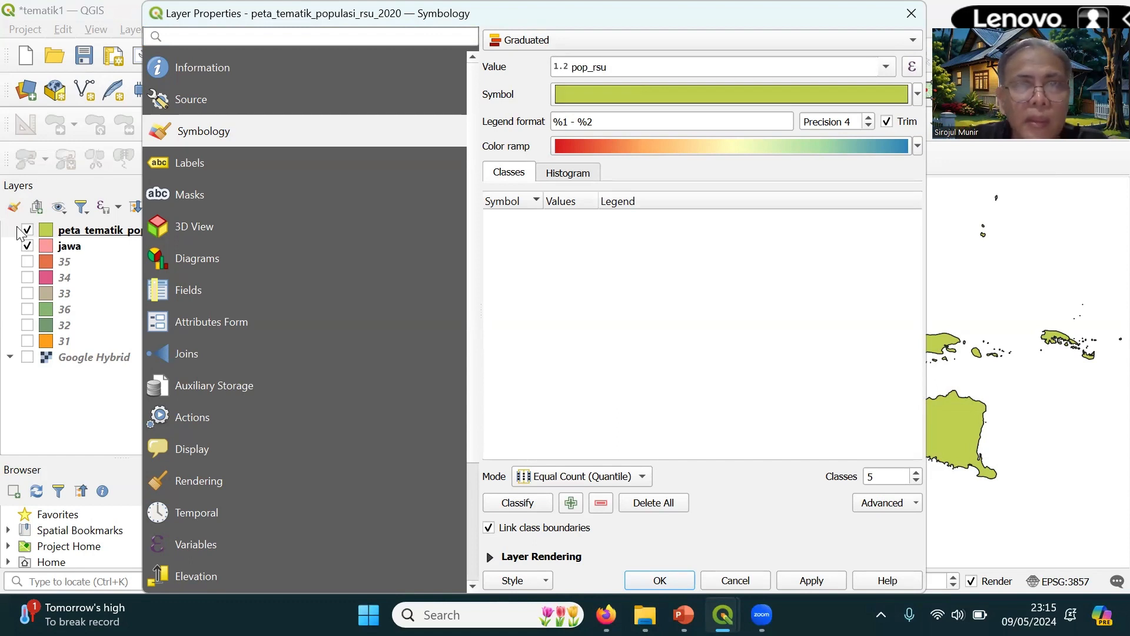
pyautogui.click(518, 503)
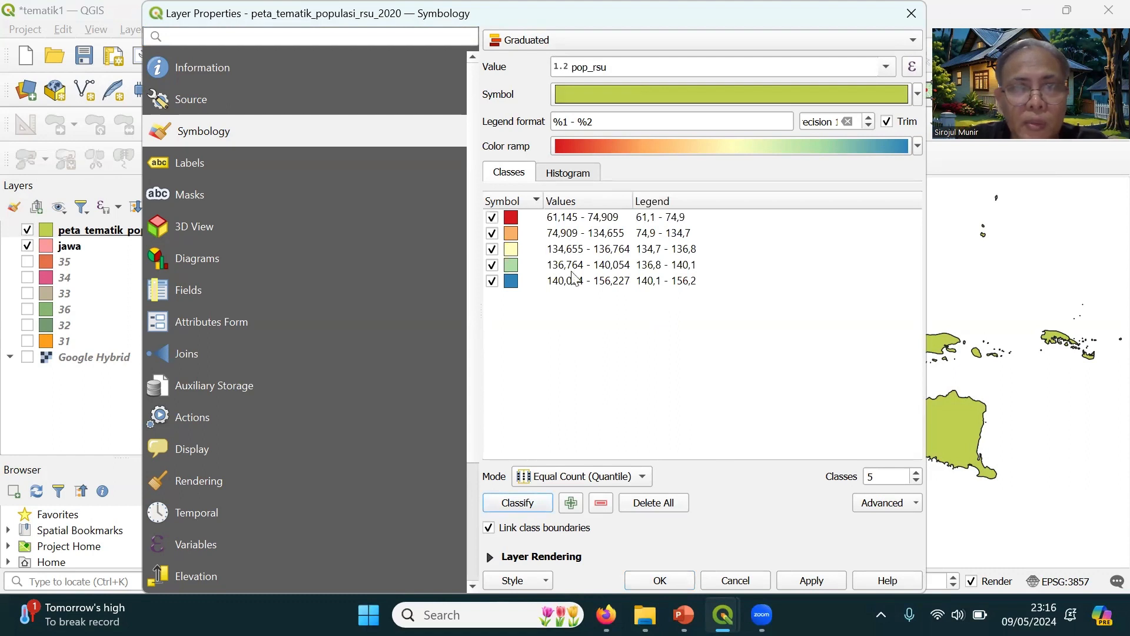
pyautogui.click(823, 581)
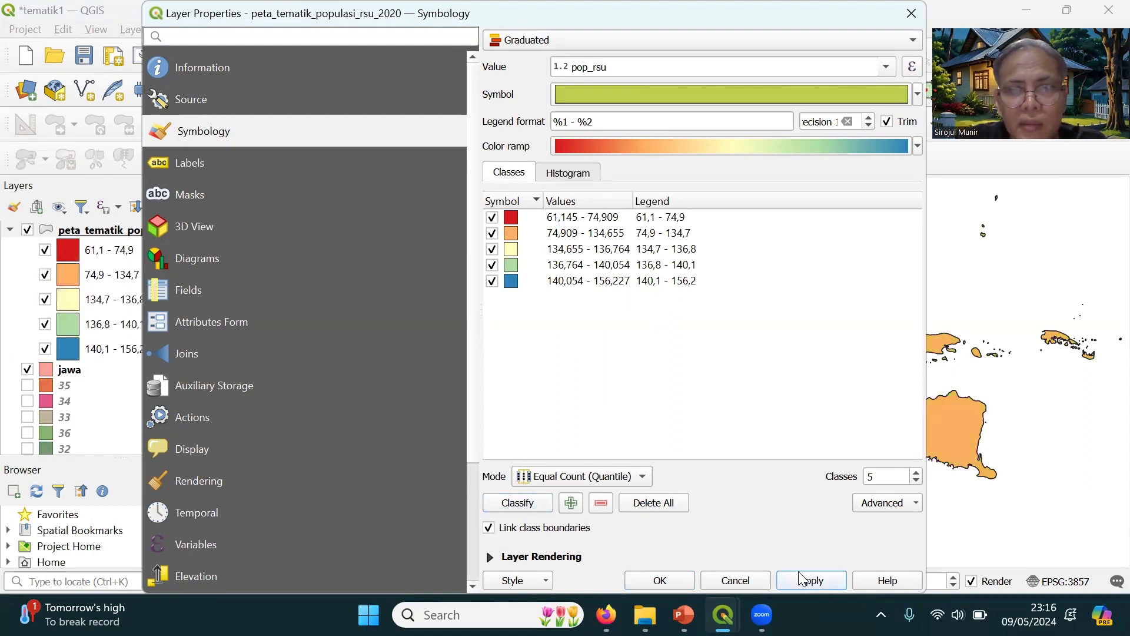
pyautogui.click(674, 580)
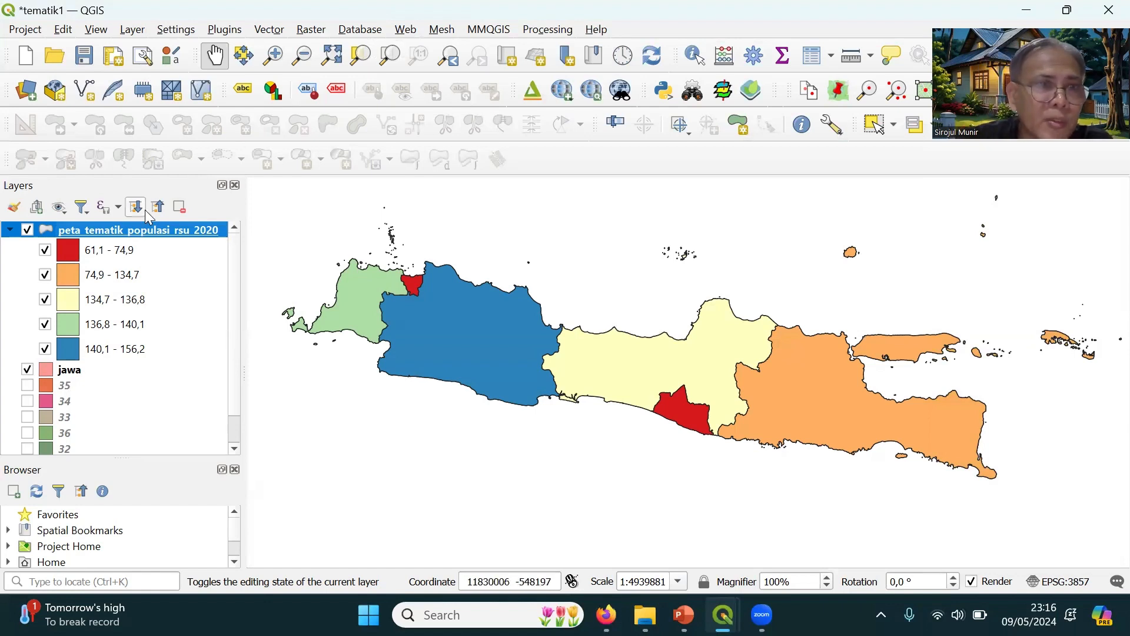
# Change the layer's graduated classification mode to Equal Interval and apply it to the map
pyautogui.rightClick(140, 239)
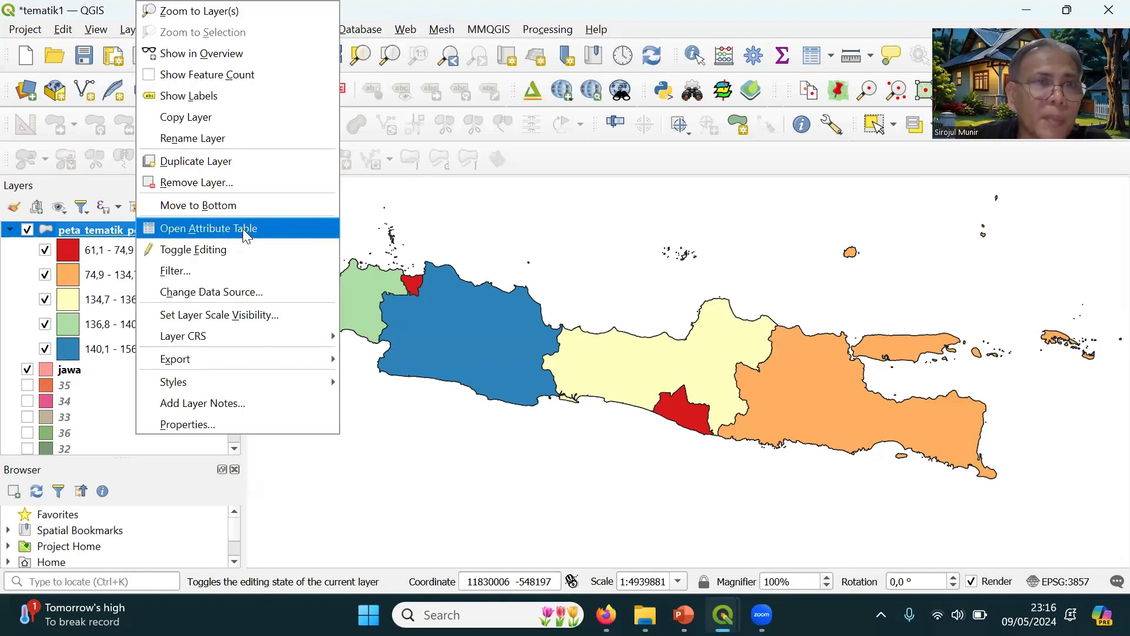
pyautogui.click(228, 425)
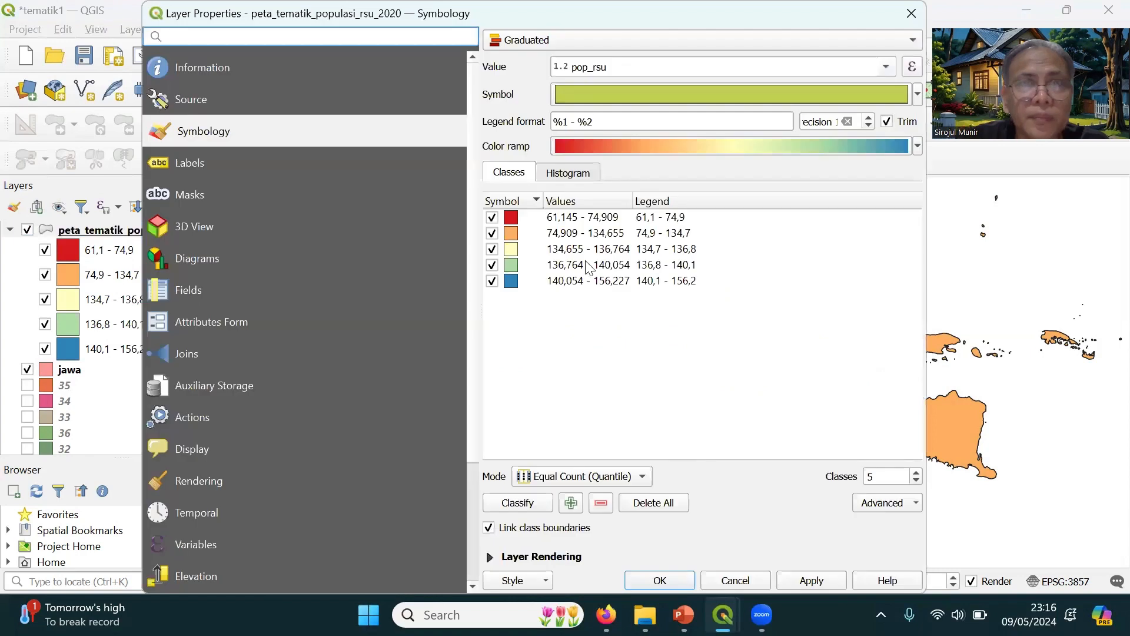
pyautogui.click(579, 219)
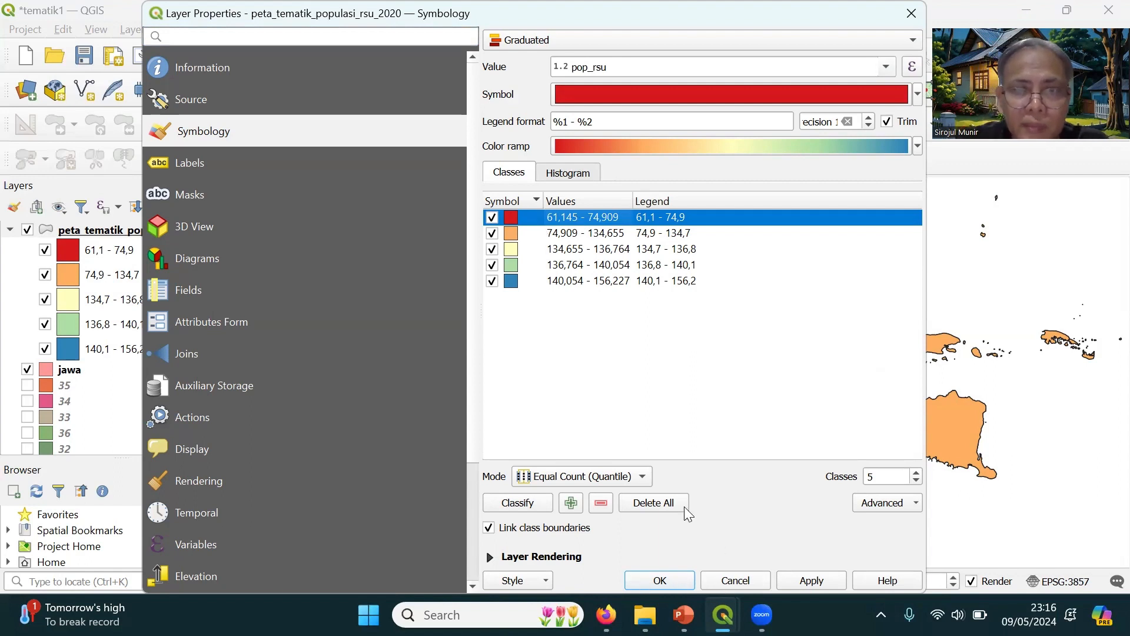
pyautogui.click(644, 477)
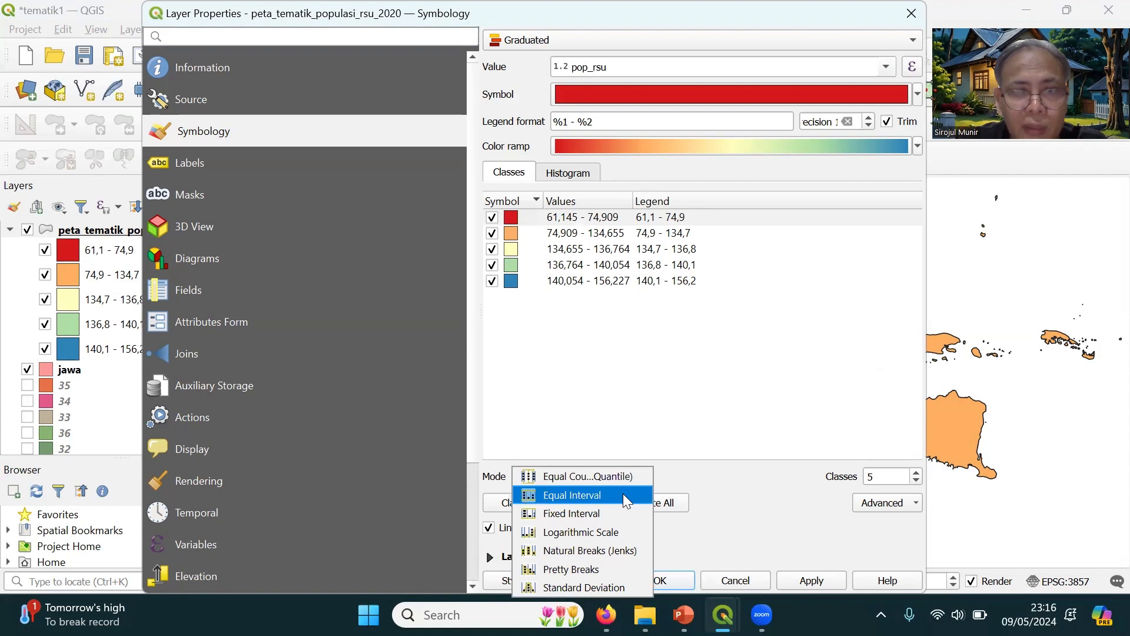
pyautogui.click(623, 494)
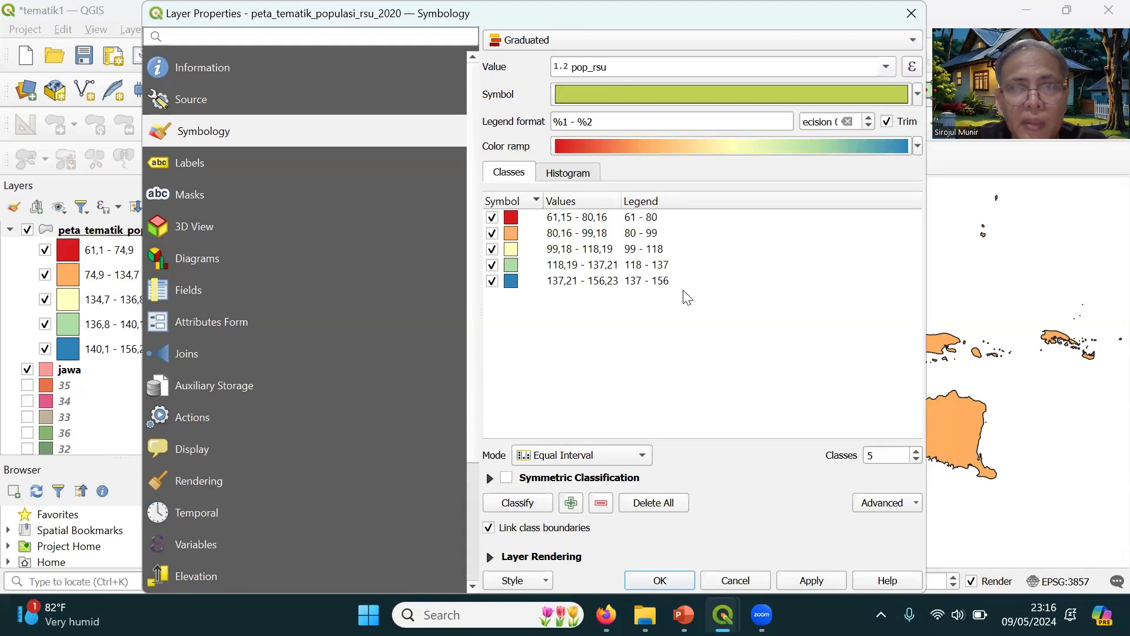
pyautogui.click(820, 583)
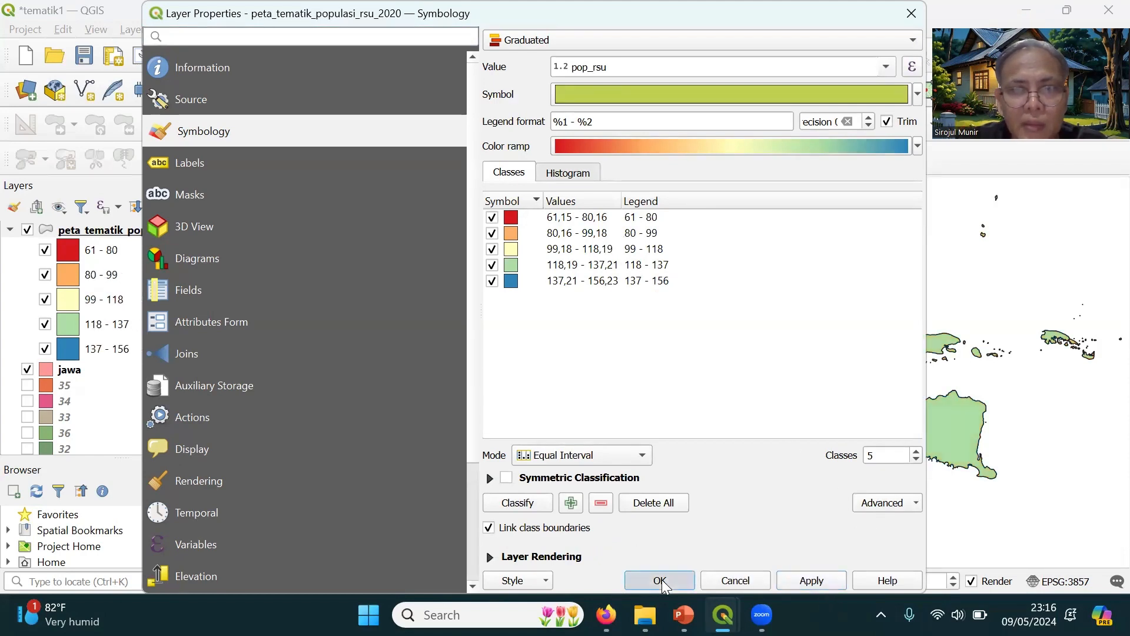
pyautogui.click(660, 580)
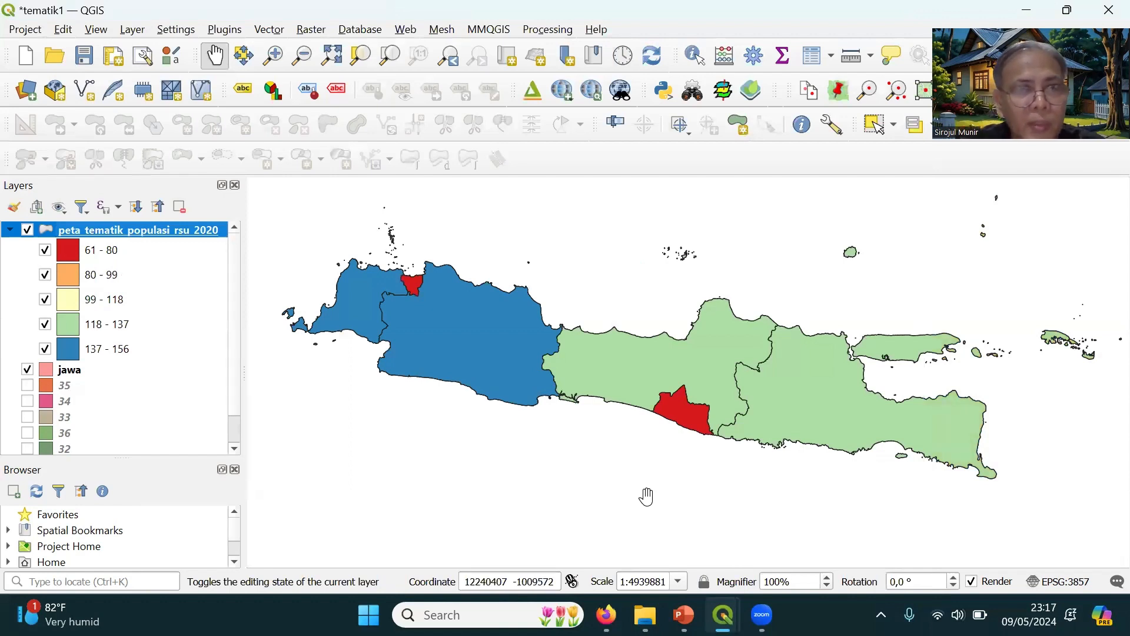
# Reopen the layer's symbology, try Equal Count (Quantile) again, and set the classification mode to Fixed Interval
pyautogui.rightClick(175, 240)
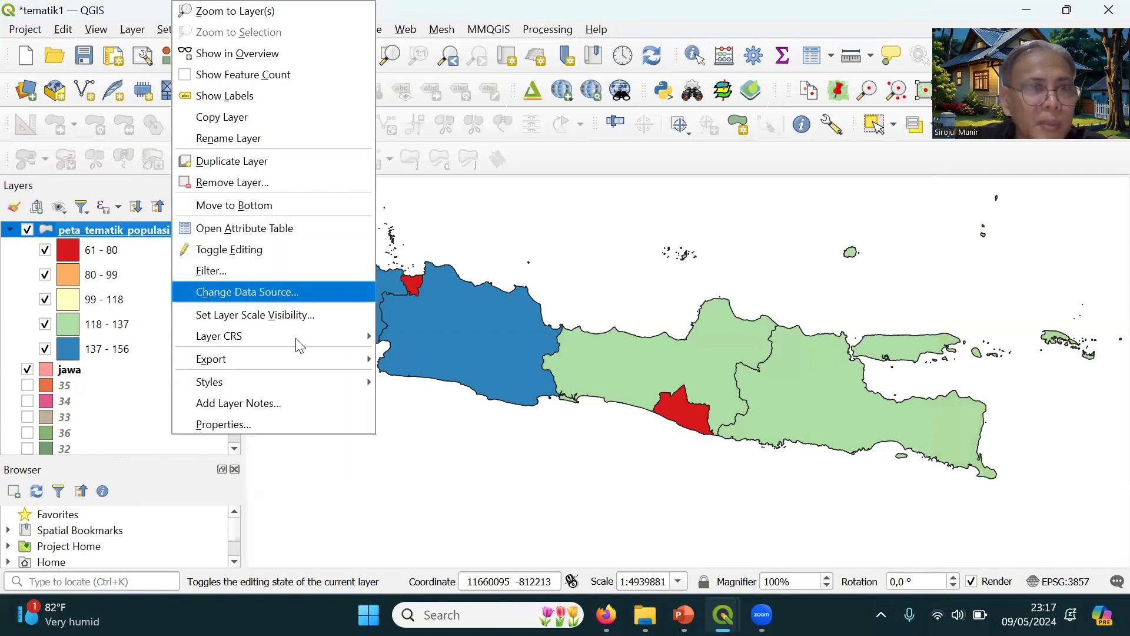
pyautogui.click(243, 425)
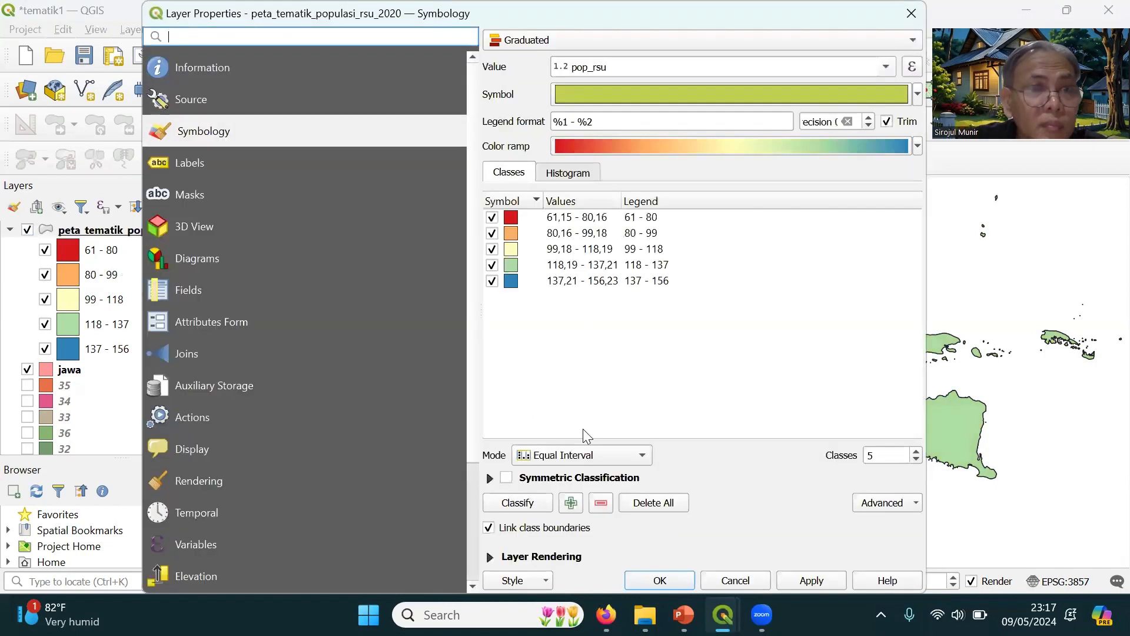
pyautogui.click(638, 465)
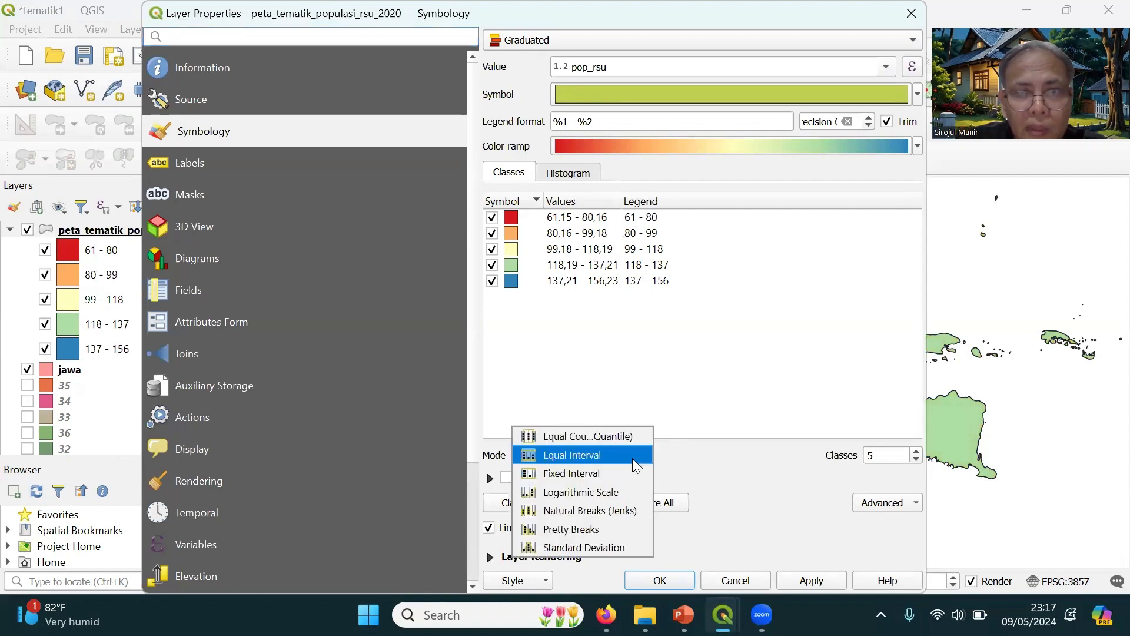
pyautogui.click(610, 442)
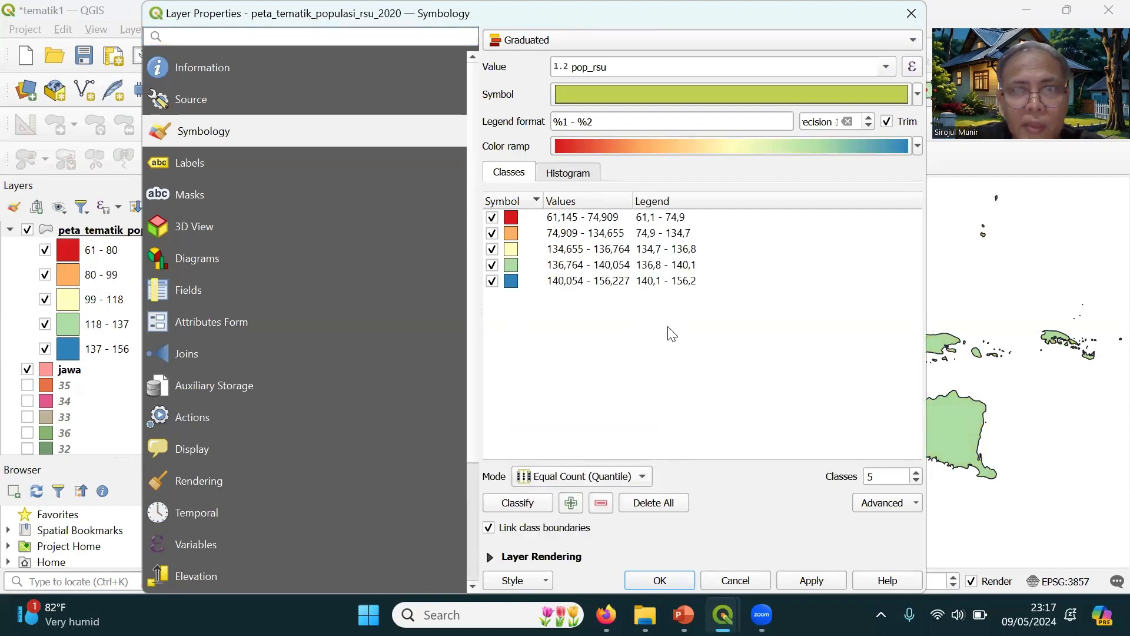
pyautogui.click(641, 477)
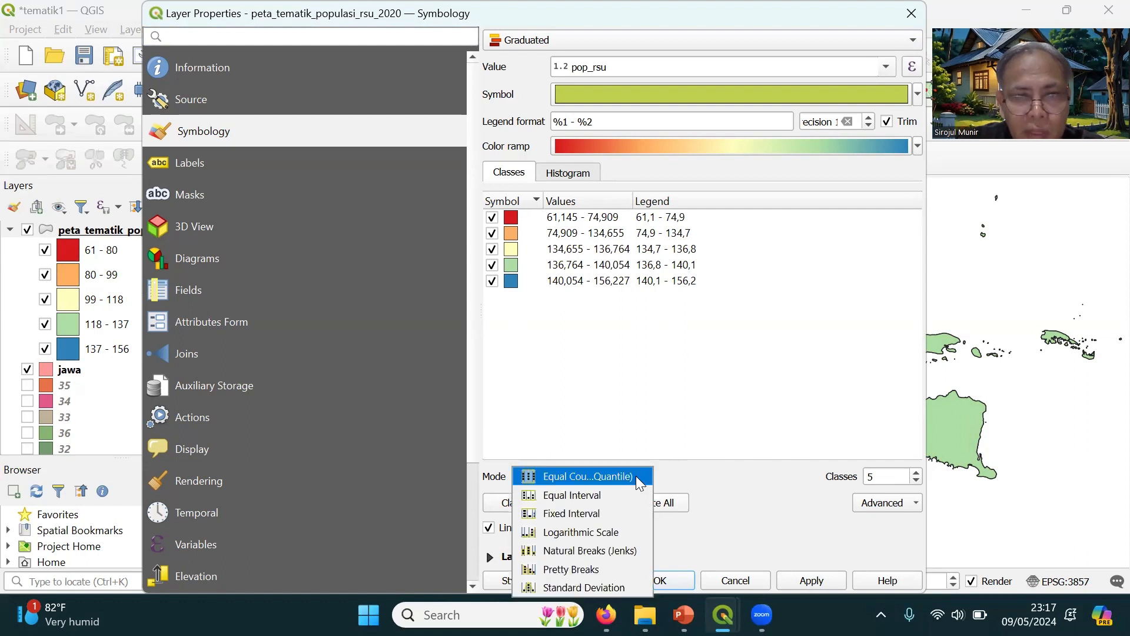
pyautogui.click(574, 514)
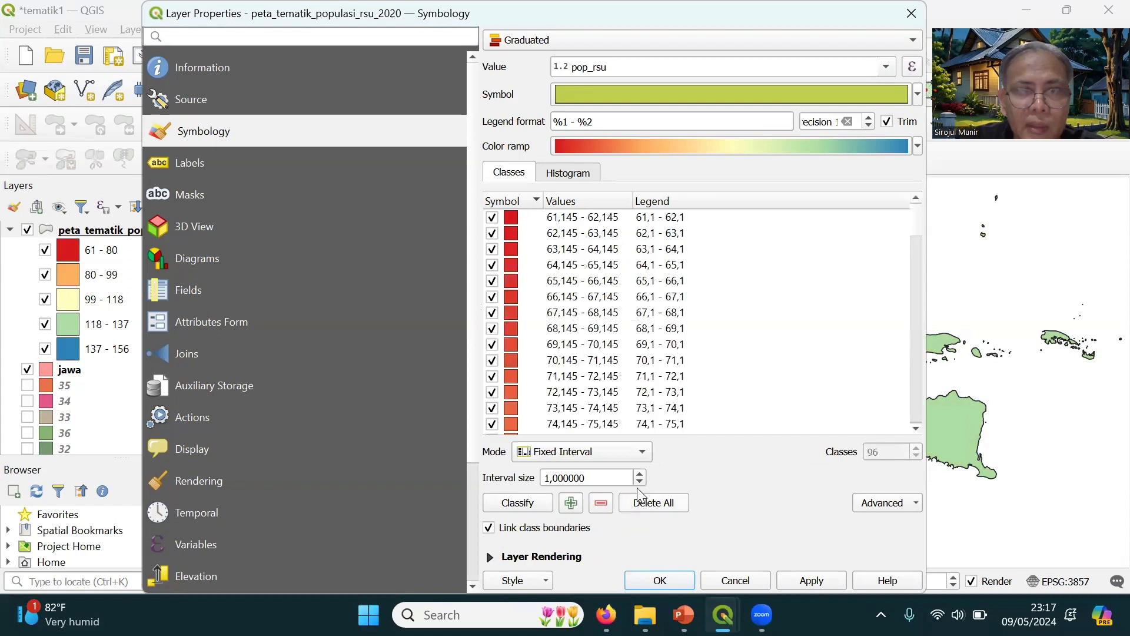
# Set the fixed interval size of the pop_rsu classes to 20 and apply the symbology to the map
pyautogui.click(915, 316)
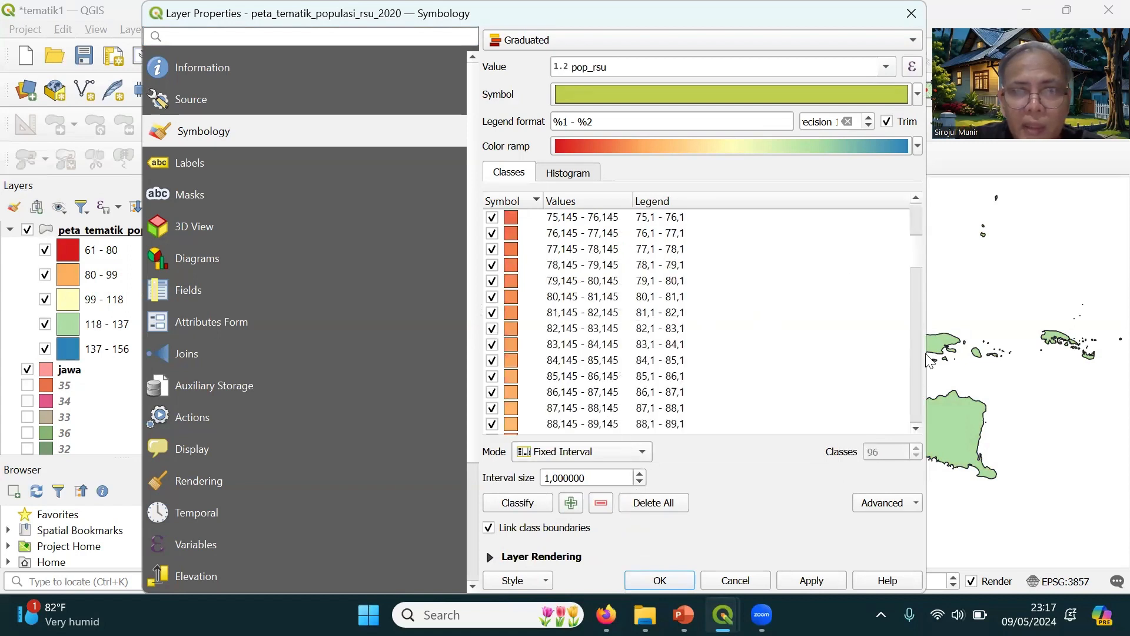
pyautogui.click(917, 320)
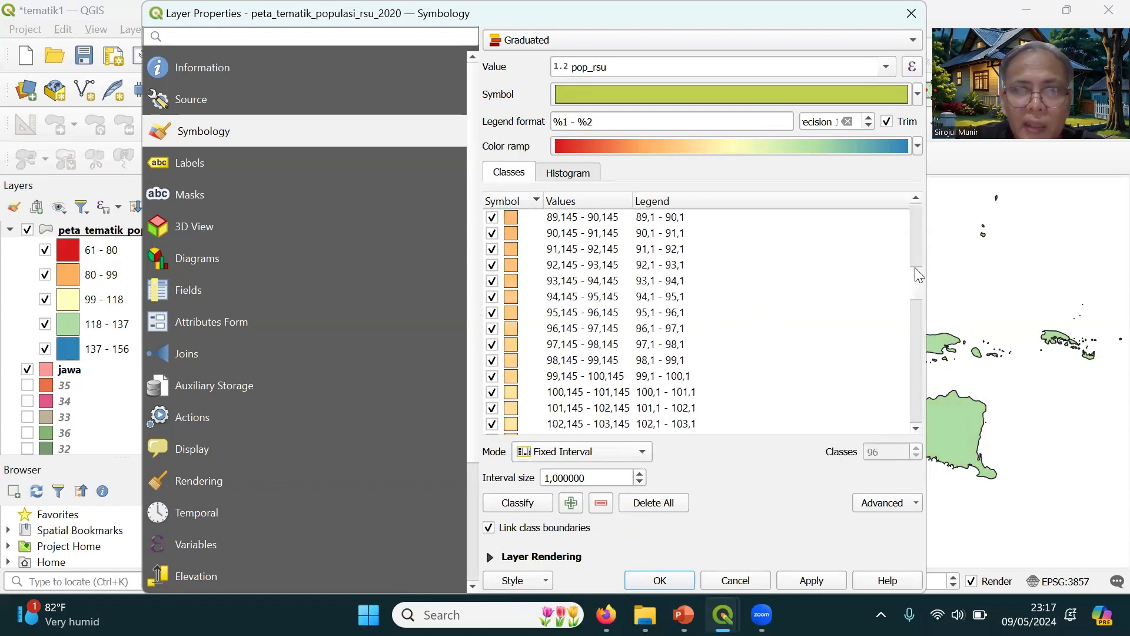
pyautogui.click(918, 358)
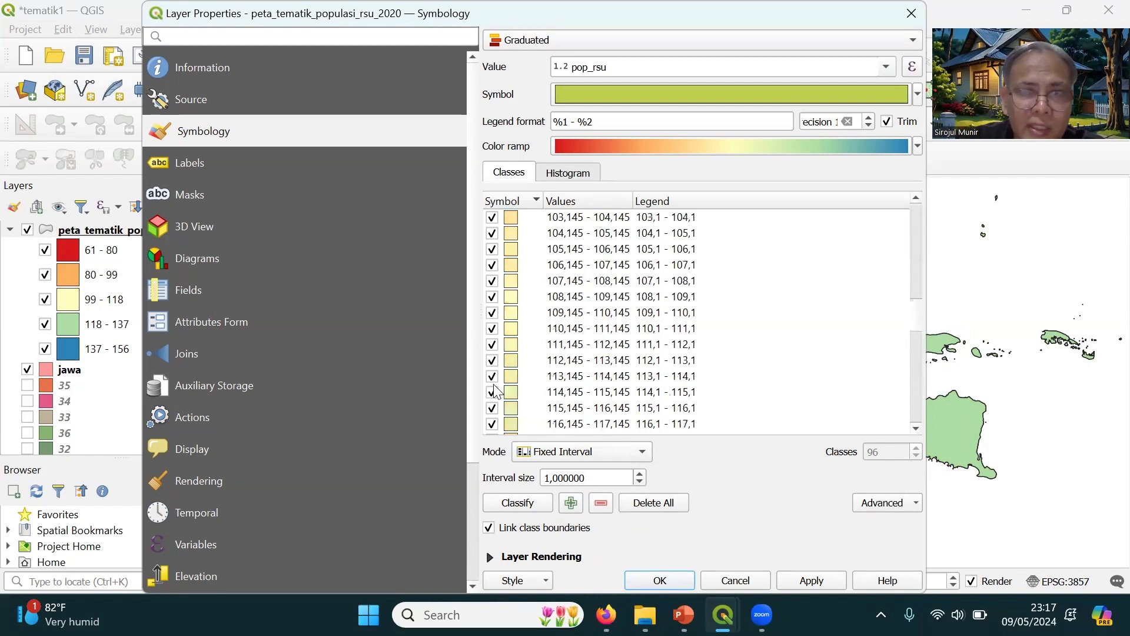
pyautogui.click(917, 338)
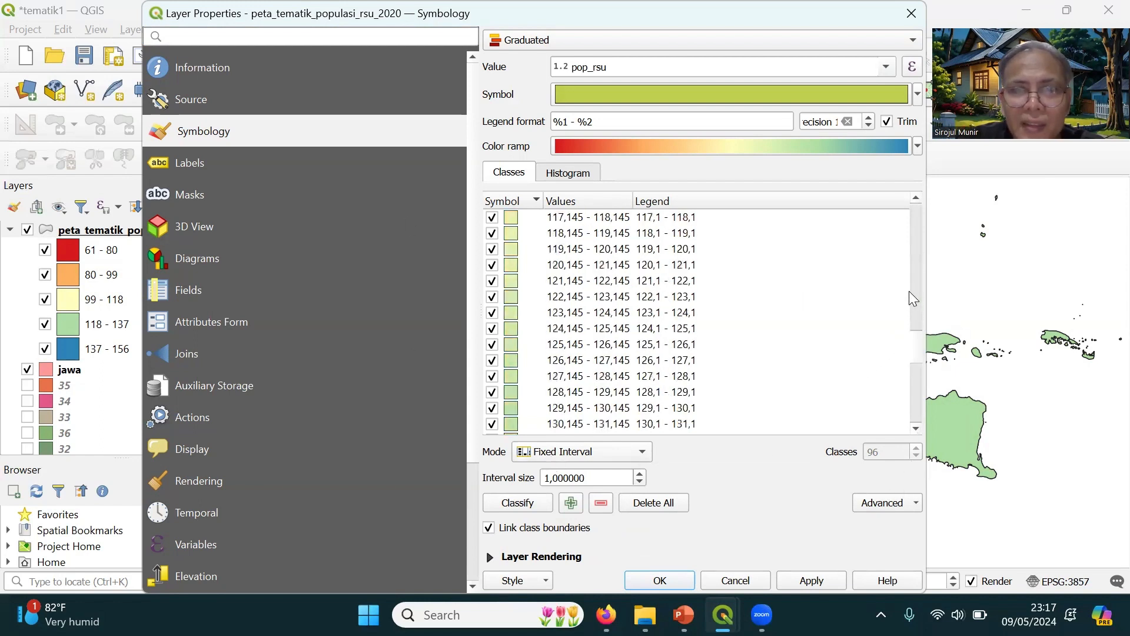
pyautogui.click(549, 478)
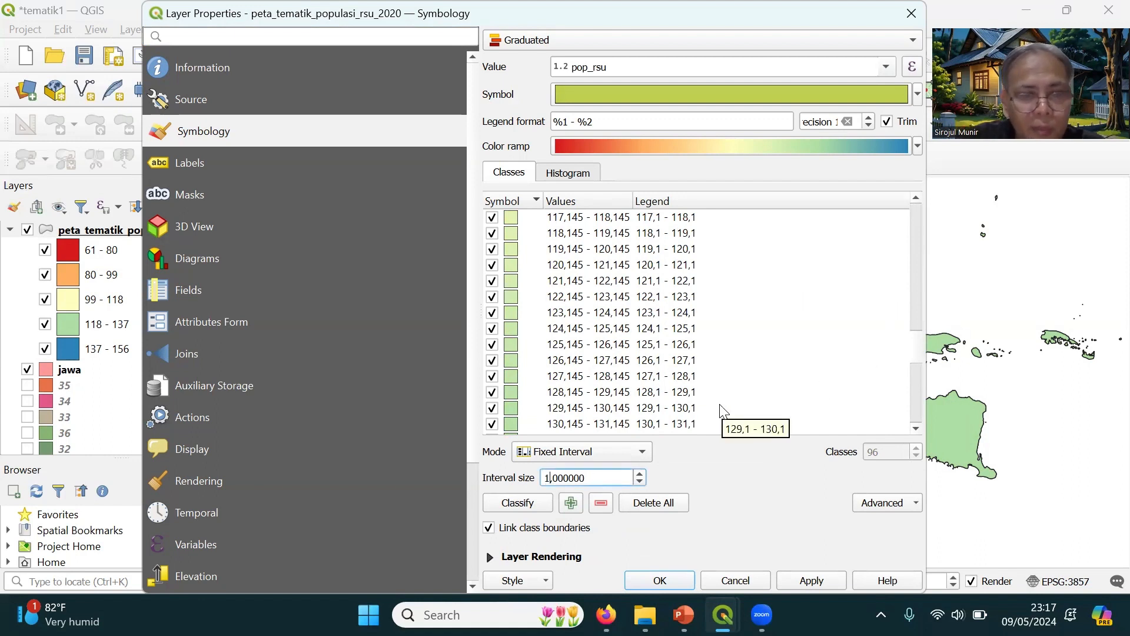
pyautogui.press('BackSpace')
pyautogui.write('5')
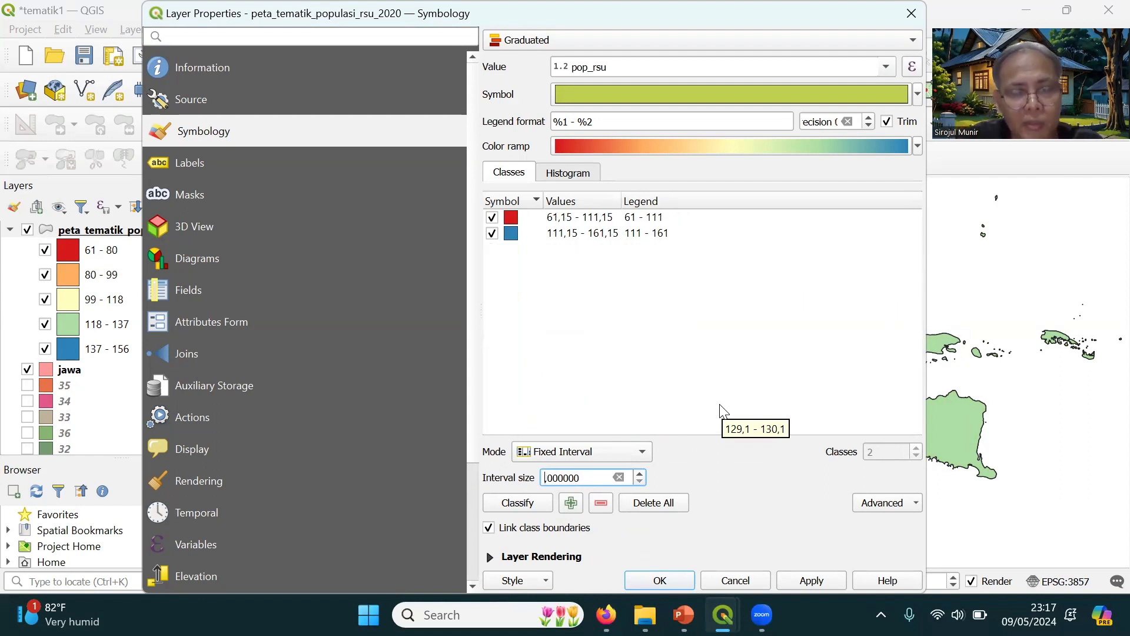
pyautogui.write('0')
pyautogui.write('20')
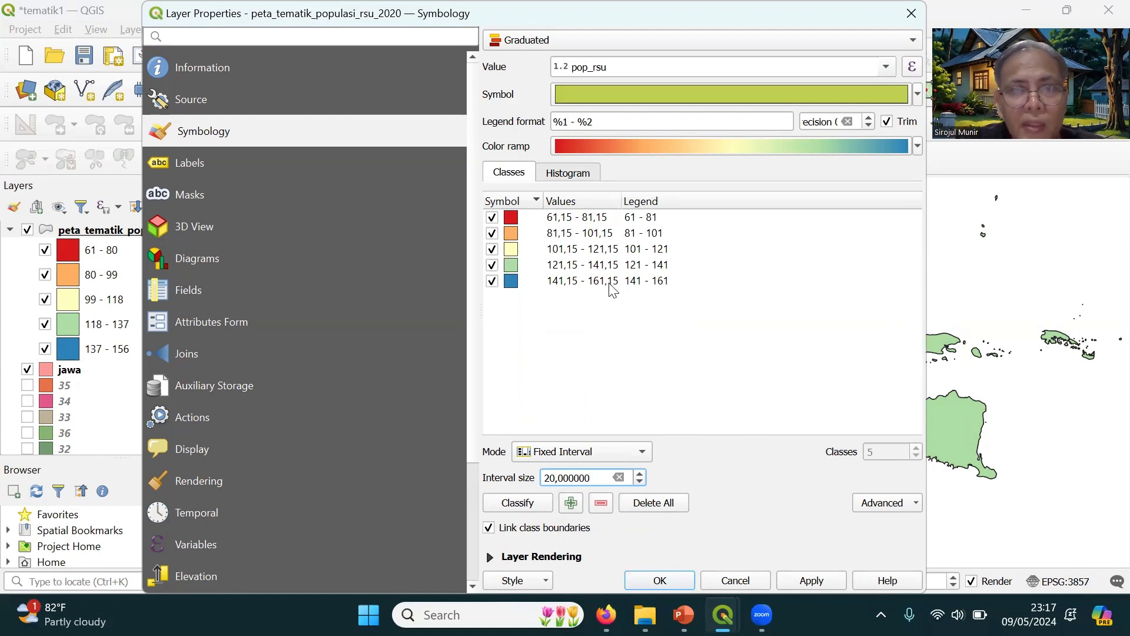
pyautogui.click(807, 585)
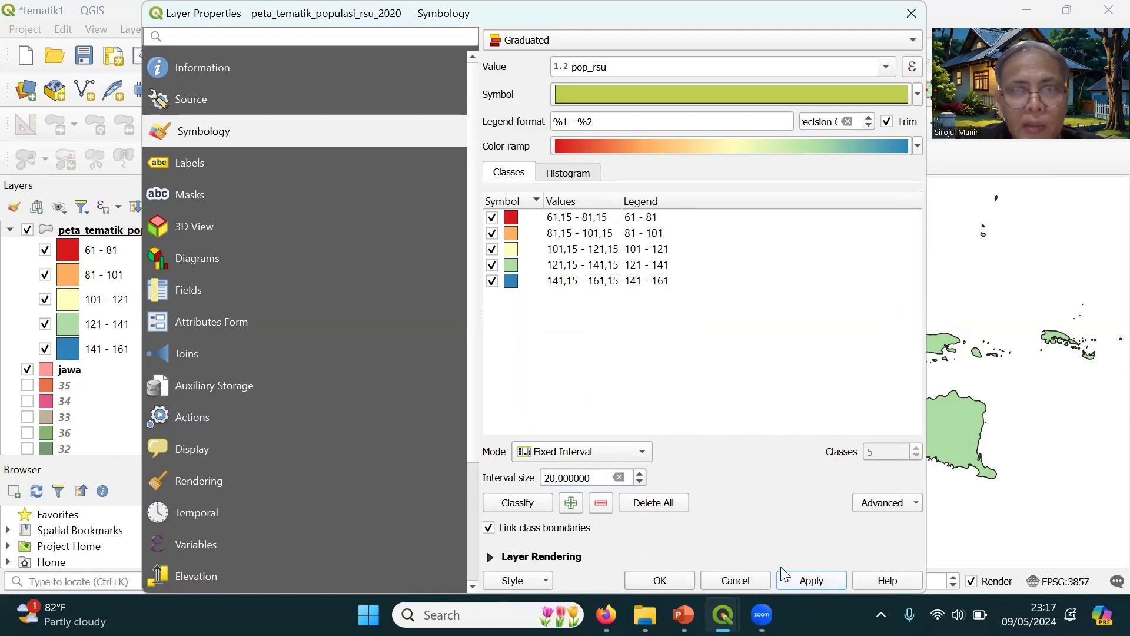
pyautogui.click(677, 580)
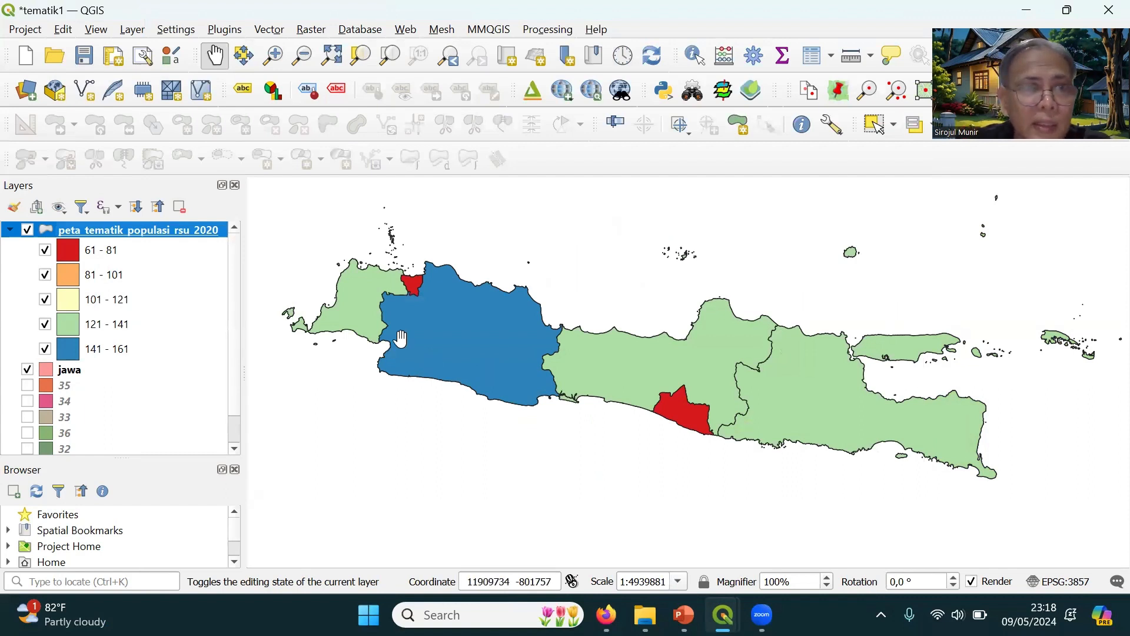
# Examine the provinces' pop_rsu values in the attribute table of the peta_tematik_populasi_rsu_2020 layer, closing the table when done
pyautogui.rightClick(193, 229)
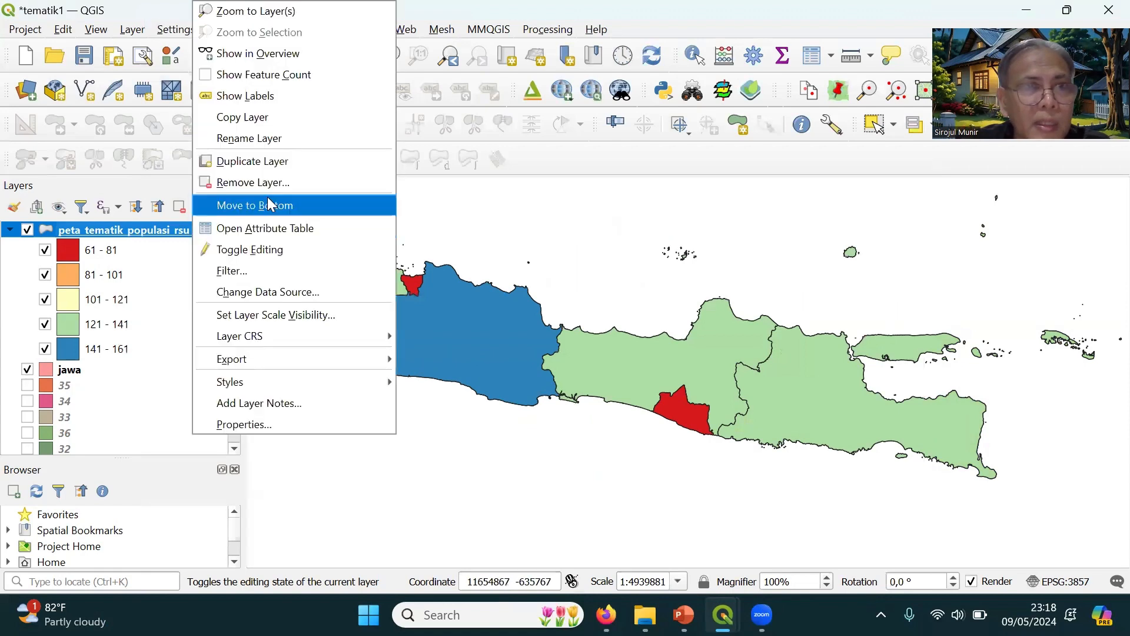
pyautogui.click(273, 227)
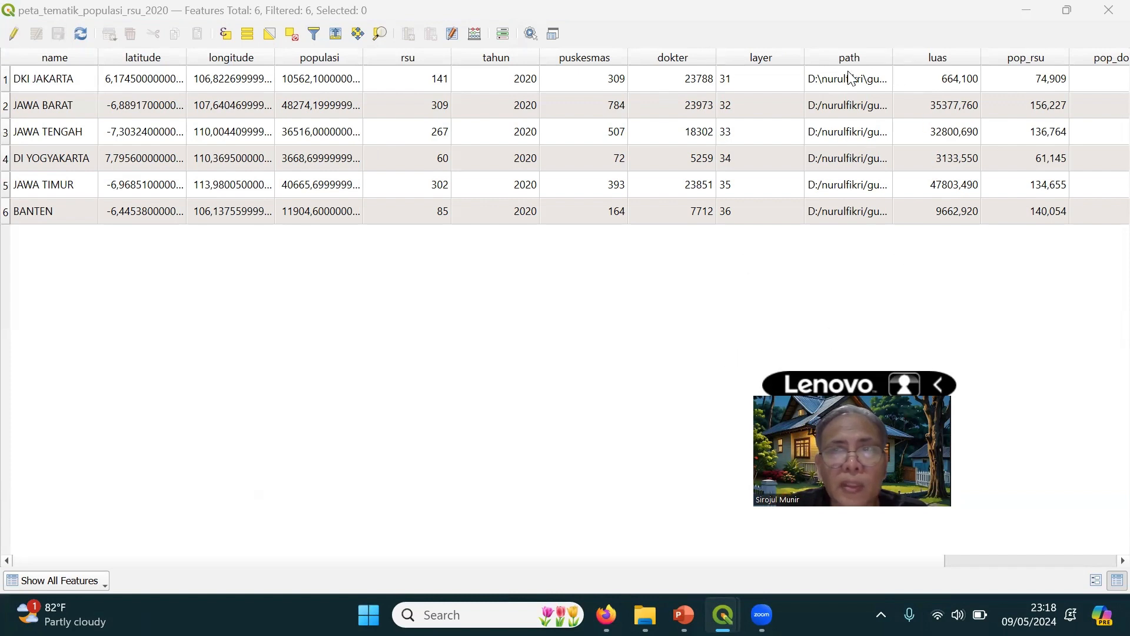
pyautogui.click(1106, 18)
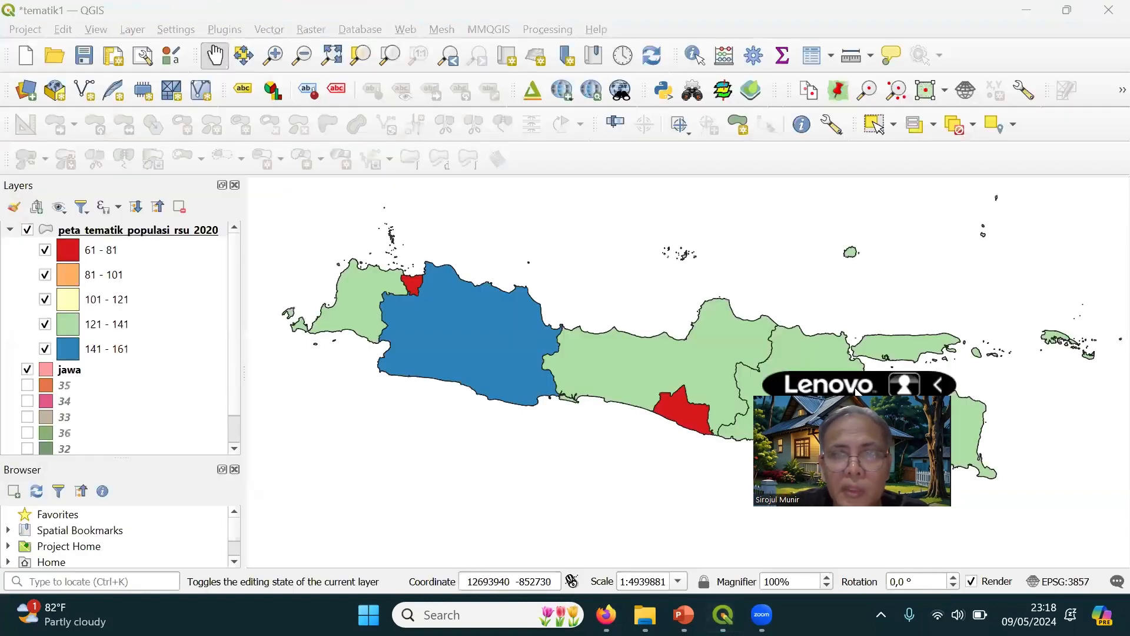
pyautogui.moveTo(871, 389); pyautogui.dragTo(903, 223)
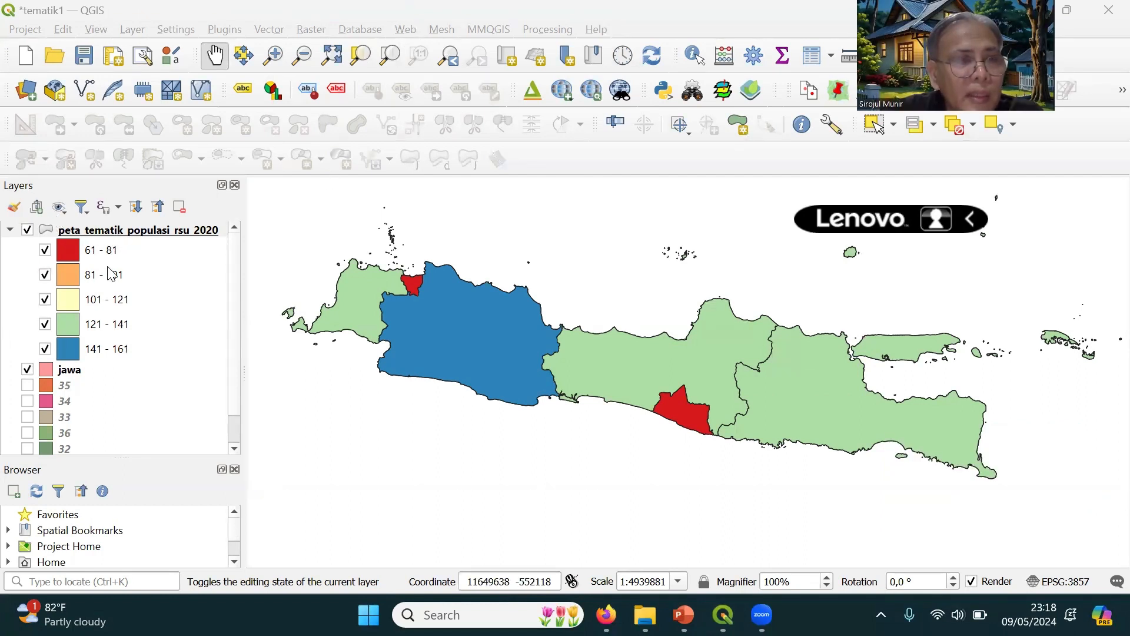
# Hide the peta_tematik_populasi_rsu_2020 layer on the map
pyautogui.click(27, 230)
pyautogui.click(27, 231)
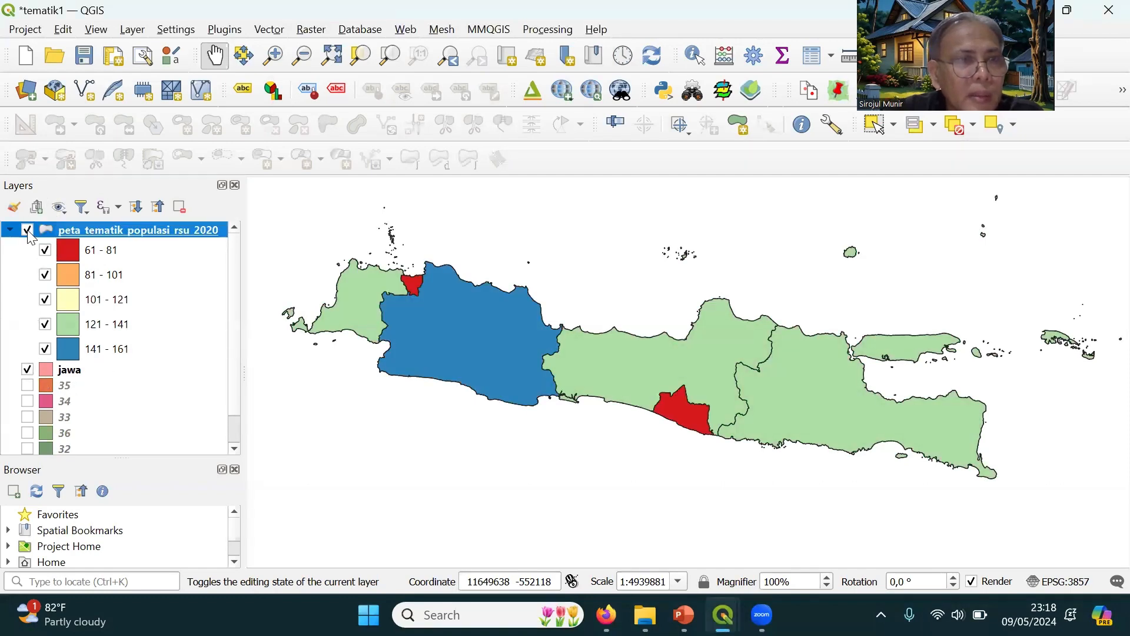
pyautogui.click(27, 230)
# Export the jawa layer as an ESRI Shapefile named peta_tematik_populasi_dokter_2020.shp in the praktikum folder and add it to the map
pyautogui.click(64, 370)
pyautogui.rightClick(63, 371)
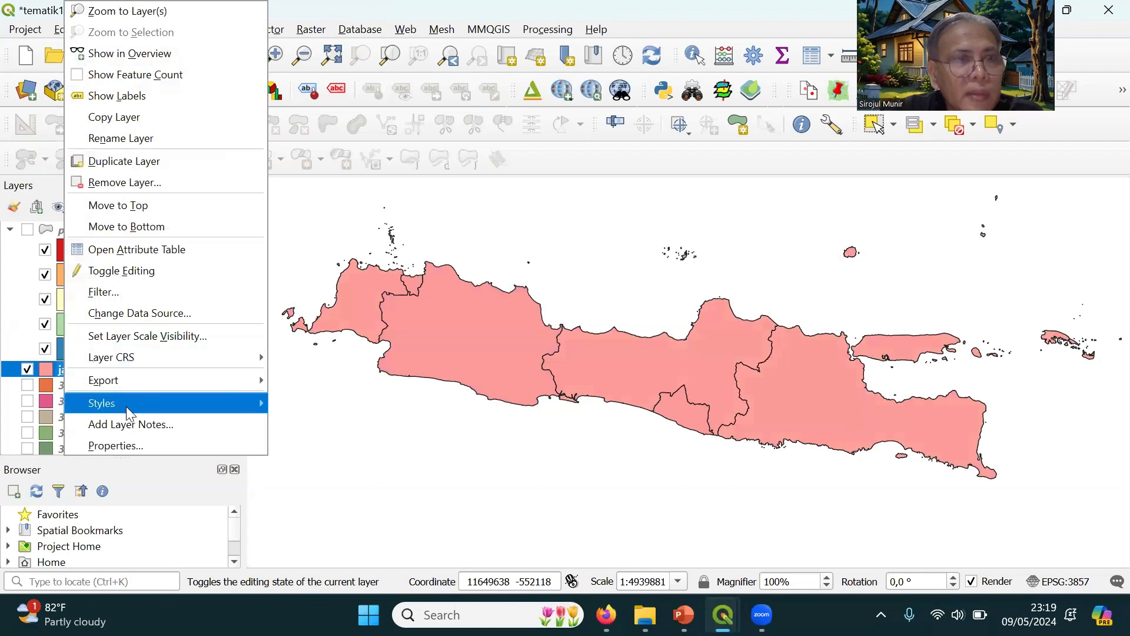
pyautogui.moveTo(118, 378)
pyautogui.click(309, 383)
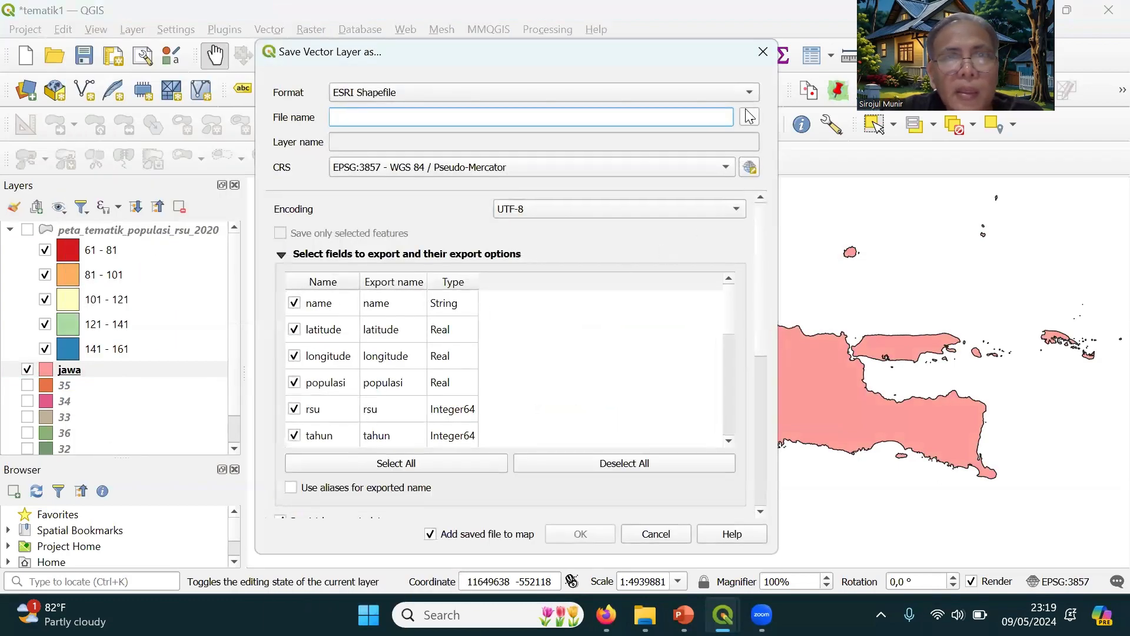
pyautogui.click(749, 116)
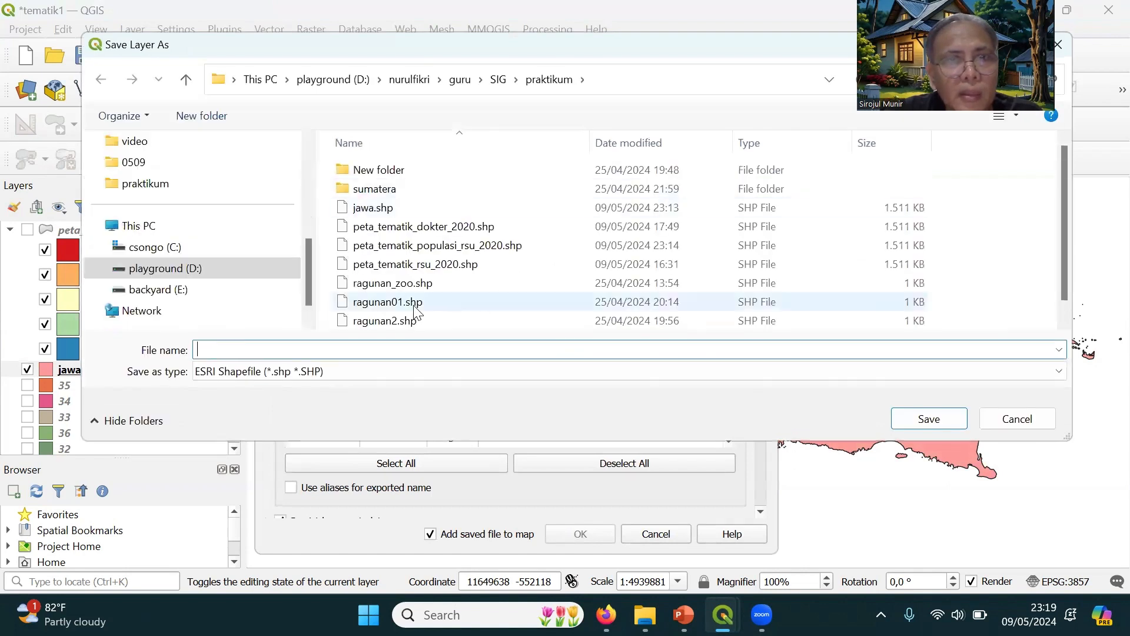
pyautogui.click(445, 246)
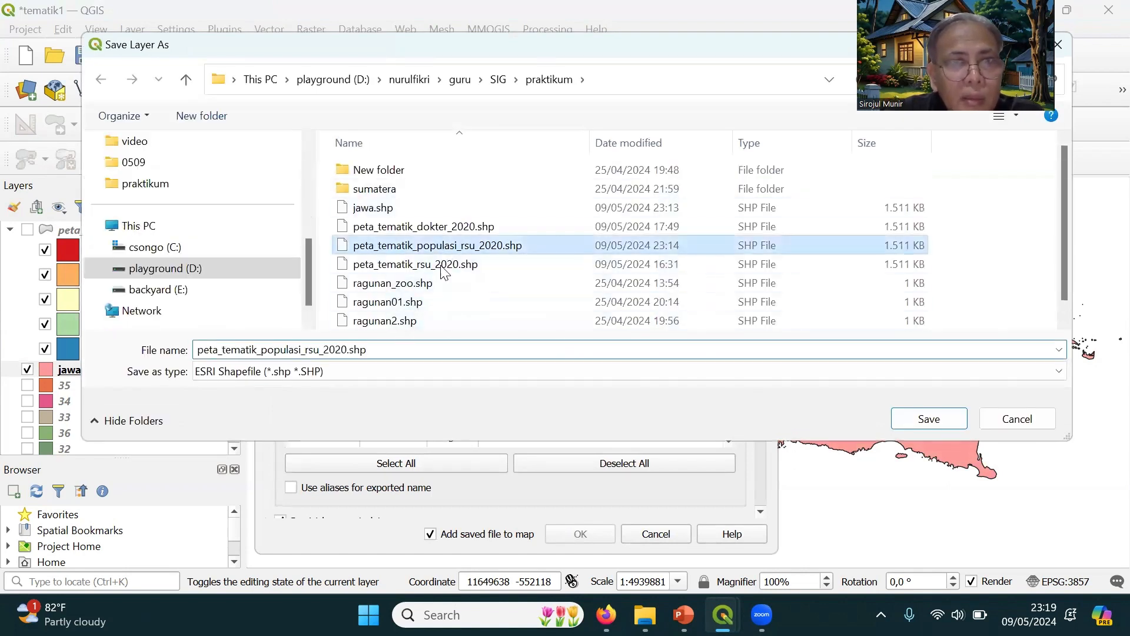
pyautogui.click(406, 348)
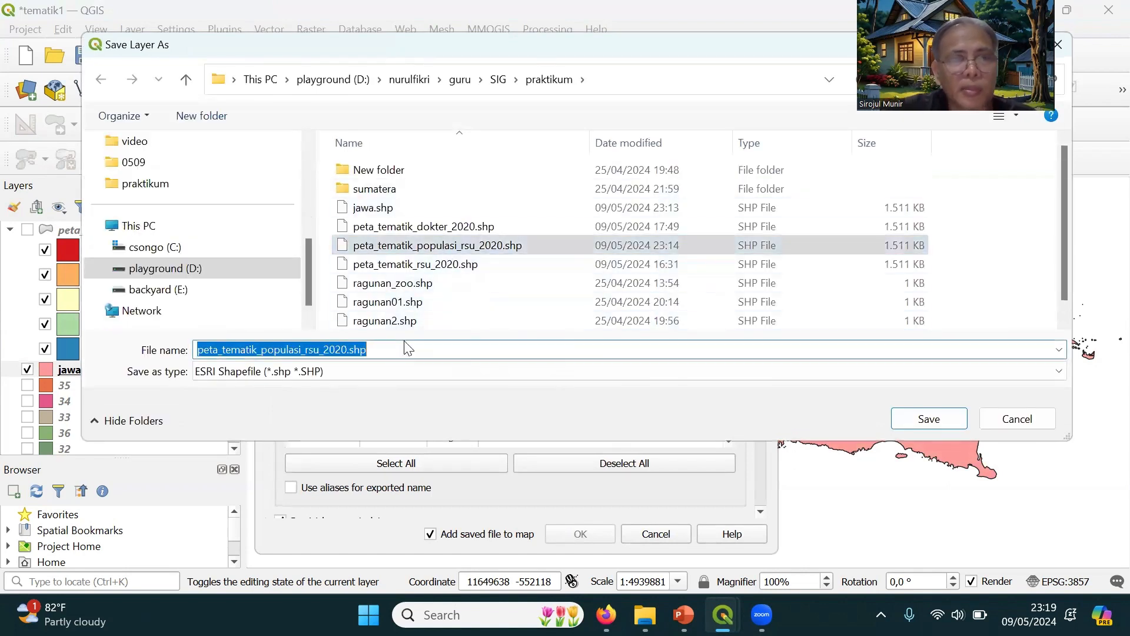
pyautogui.press('Home')
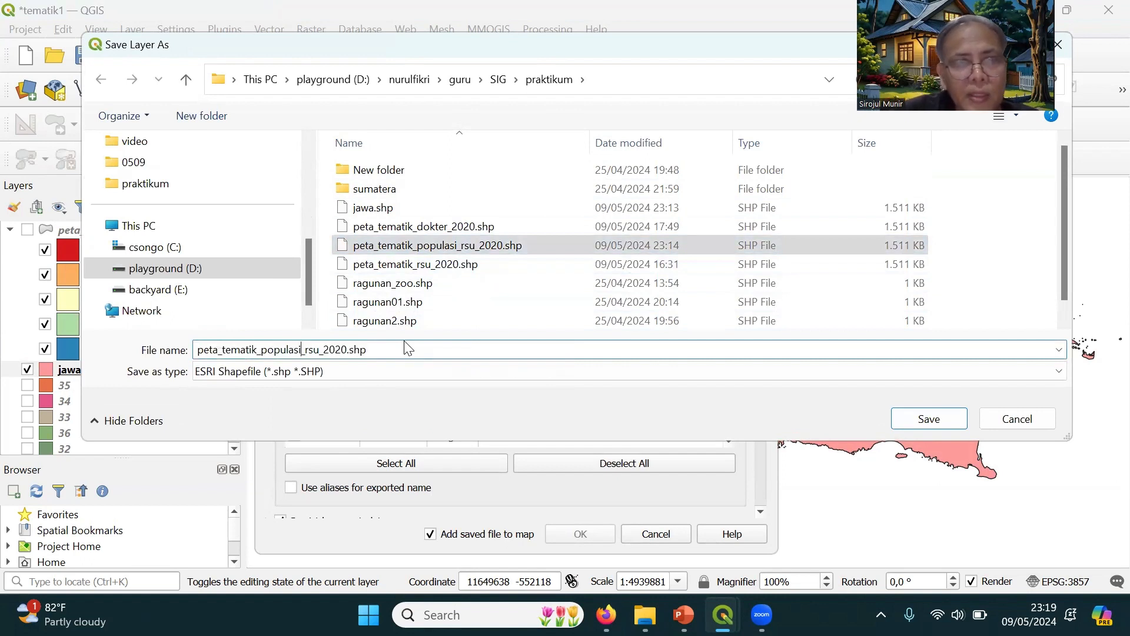
pyautogui.press('BackSpace')
pyautogui.press('BackSpace')
pyautogui.press('BackSpace')
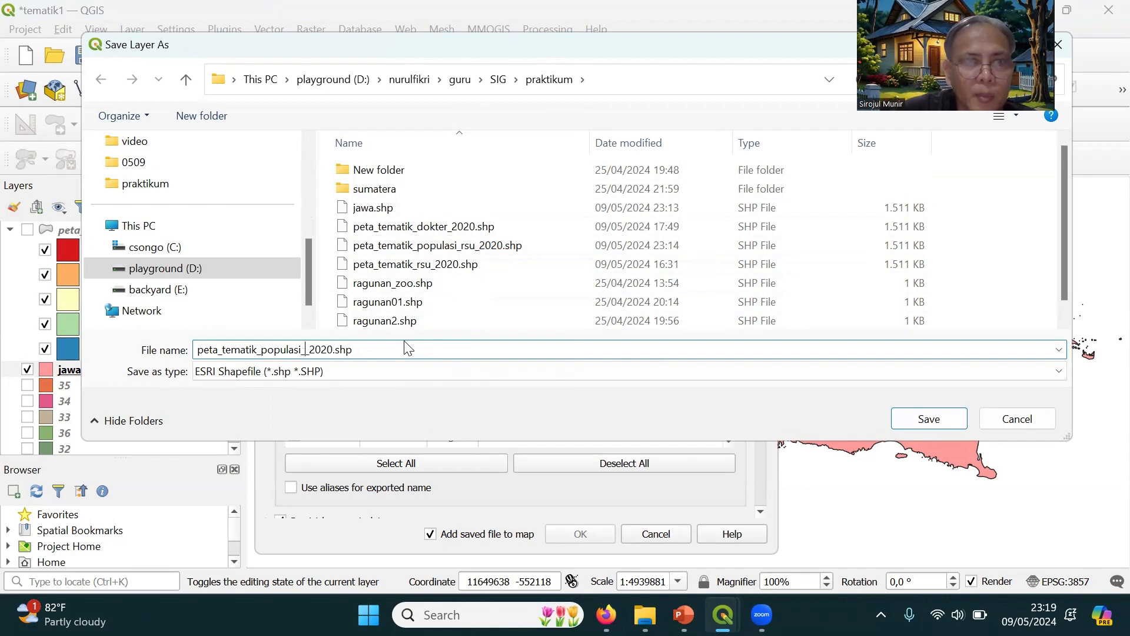
pyautogui.write('dokter')
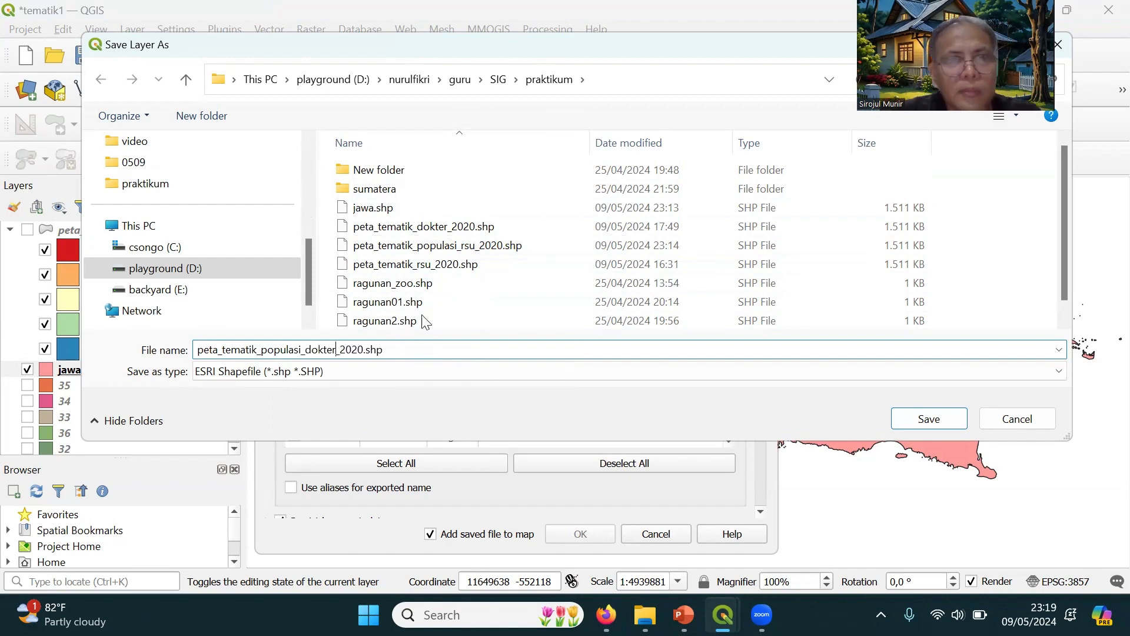
pyautogui.click(951, 422)
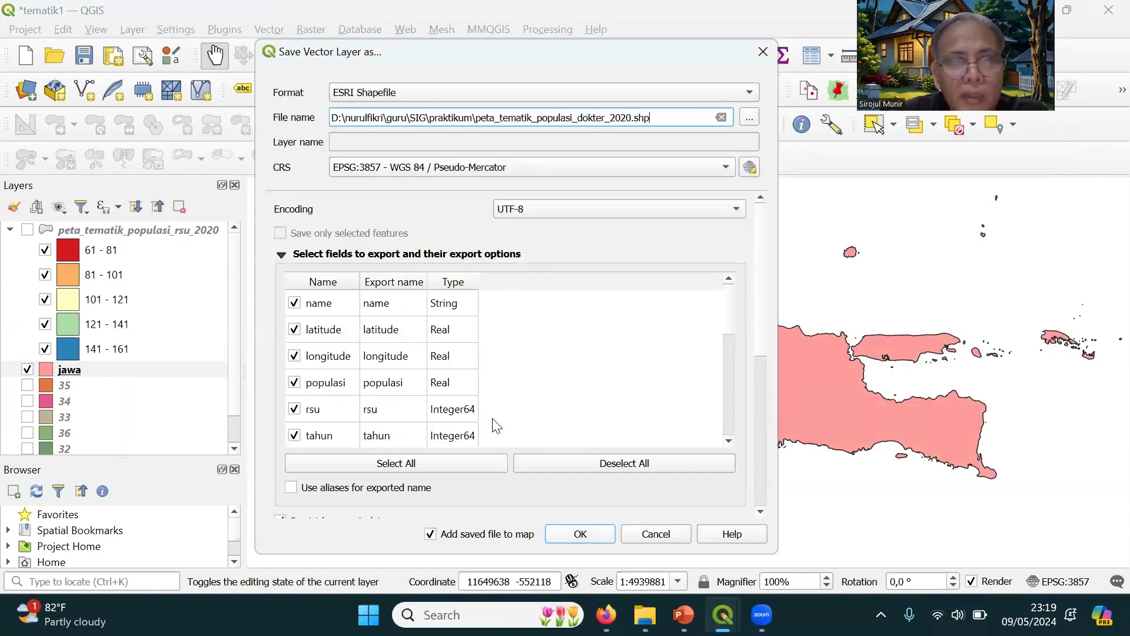
pyautogui.press('Return')
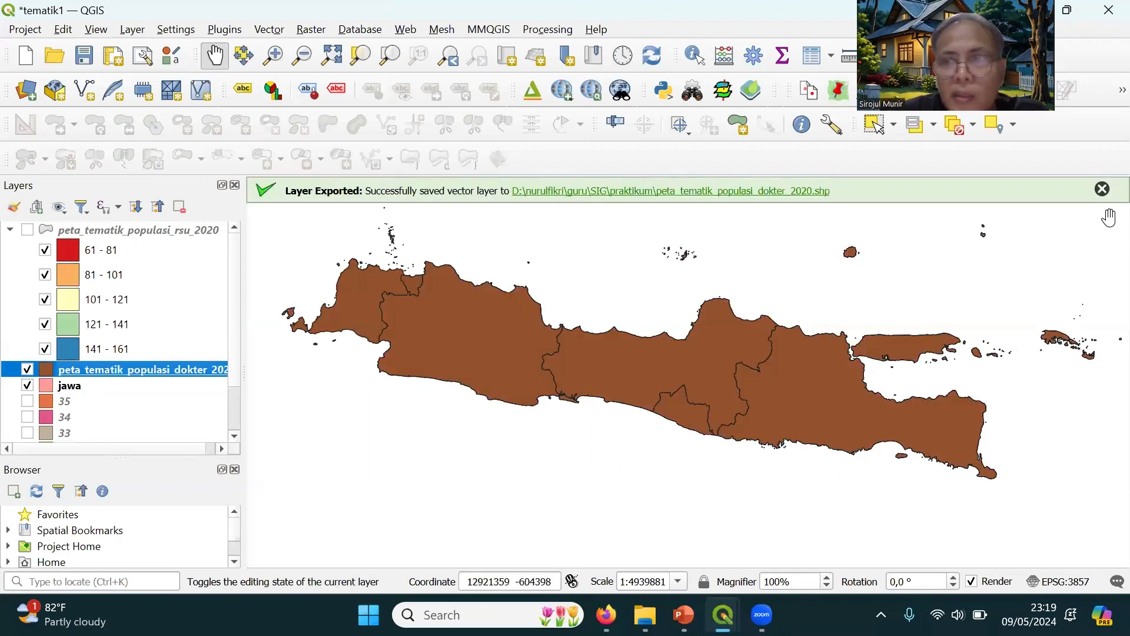
pyautogui.click(1102, 189)
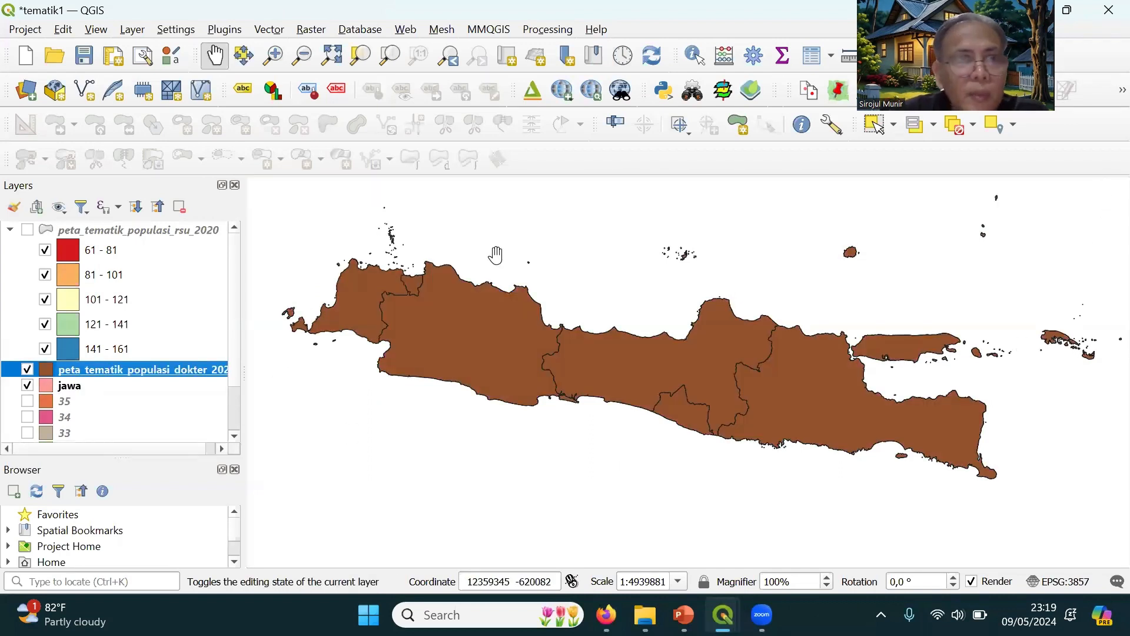
# Collapse the hospital layer's legend and set the peta_tematik_populasi_dokter_2020 layer's symbology to Graduated with pop_dok as the value
pyautogui.click(9, 229)
pyautogui.rightClick(167, 257)
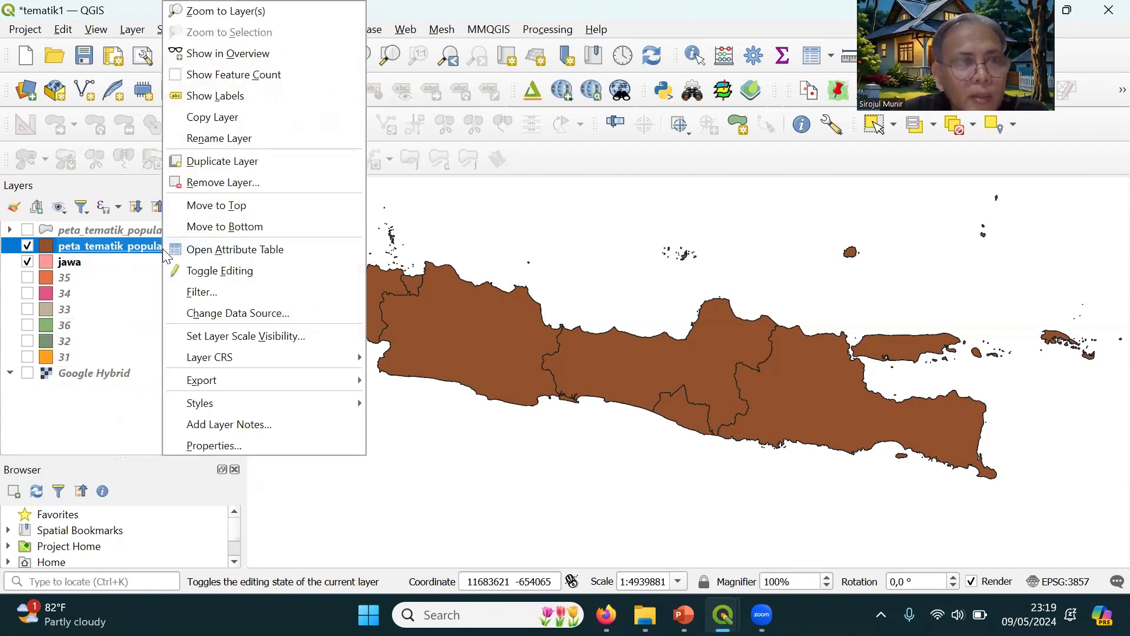
pyautogui.click(242, 448)
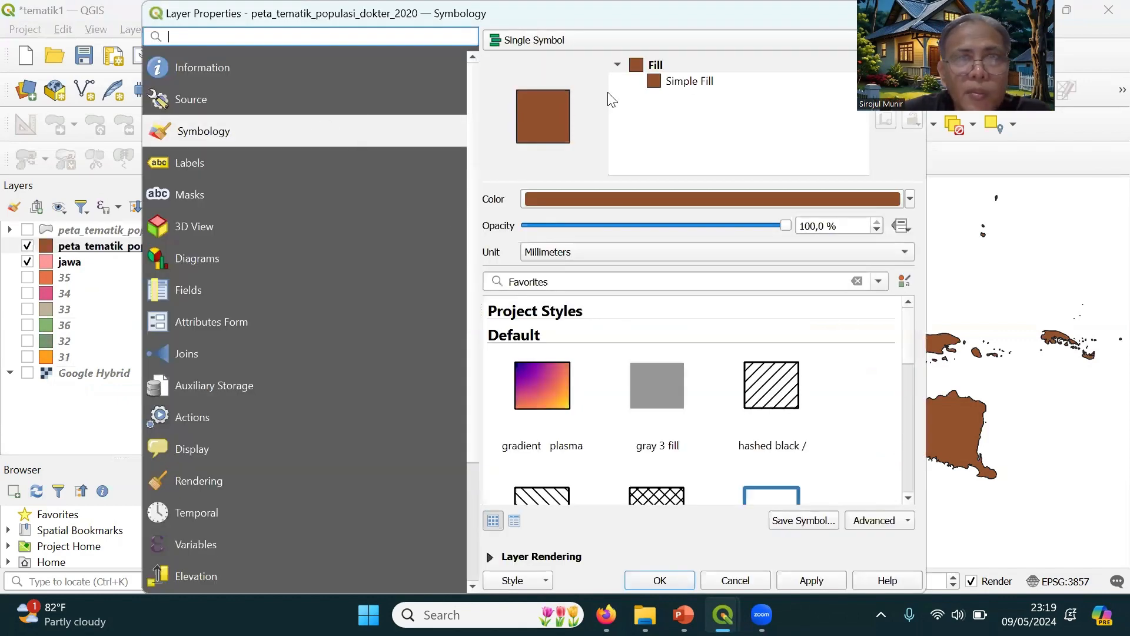
pyautogui.click(709, 43)
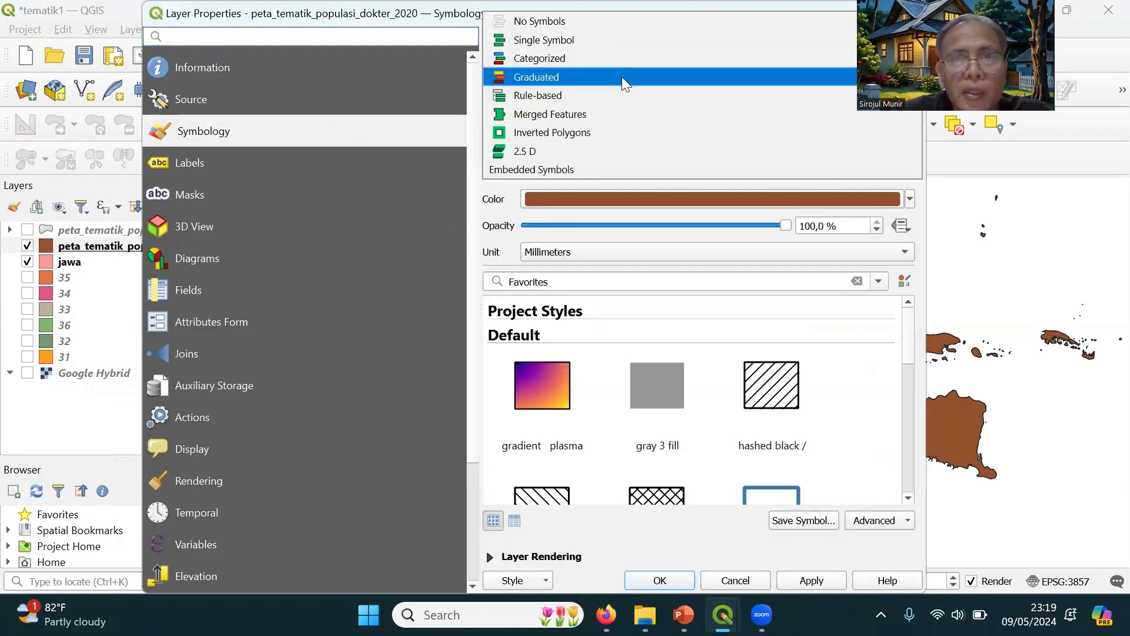
pyautogui.click(622, 77)
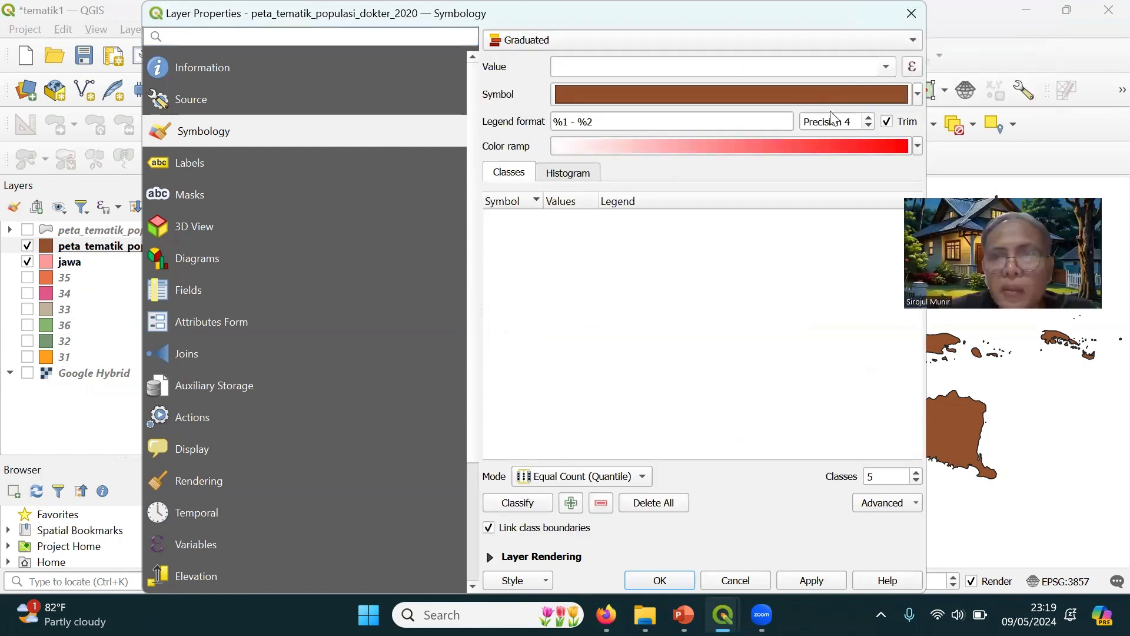
pyautogui.click(886, 67)
pyautogui.scroll(-1, 717, 206)
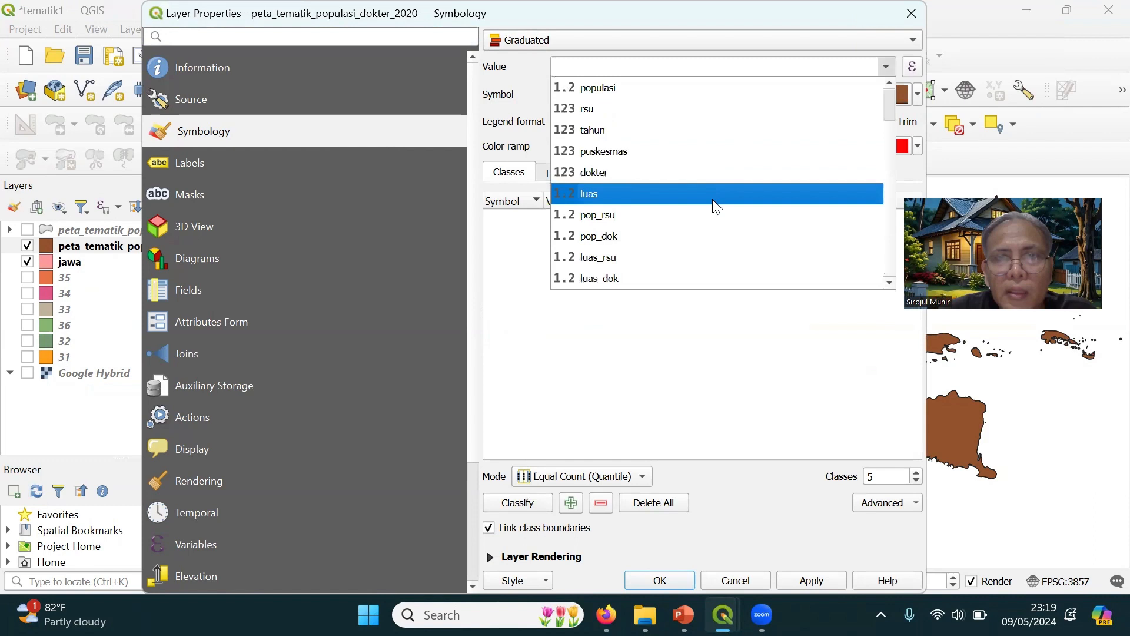
pyautogui.click(689, 236)
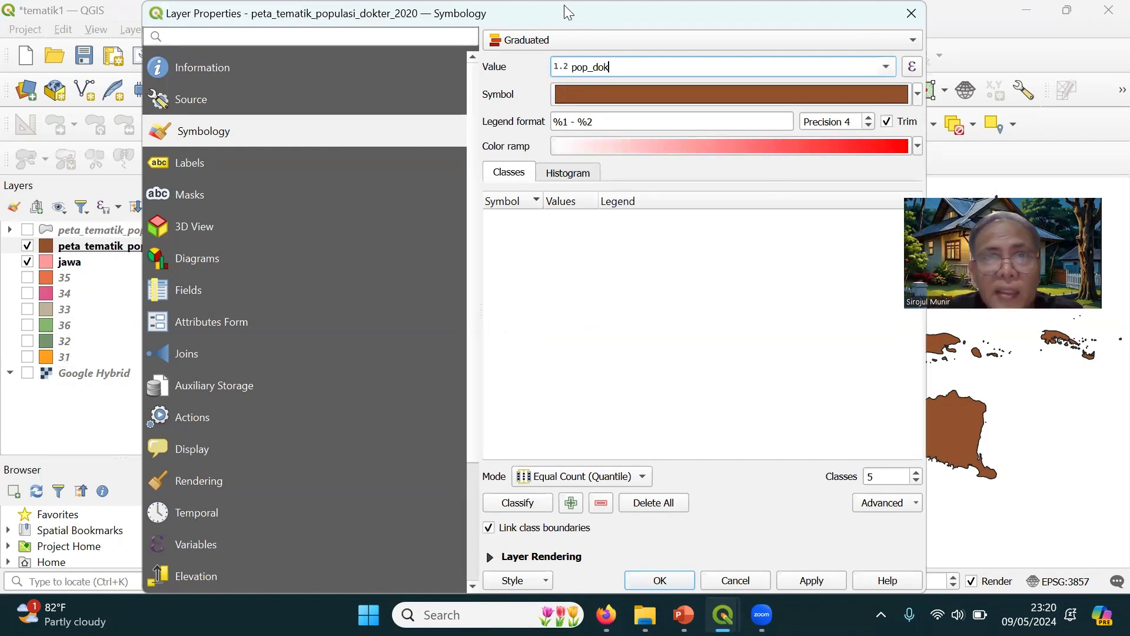
# Choose the Spectral color ramp and classify pop_dok into five Equal Count (Quantile) classes
pyautogui.moveTo(567, 17); pyautogui.dragTo(546, 18)
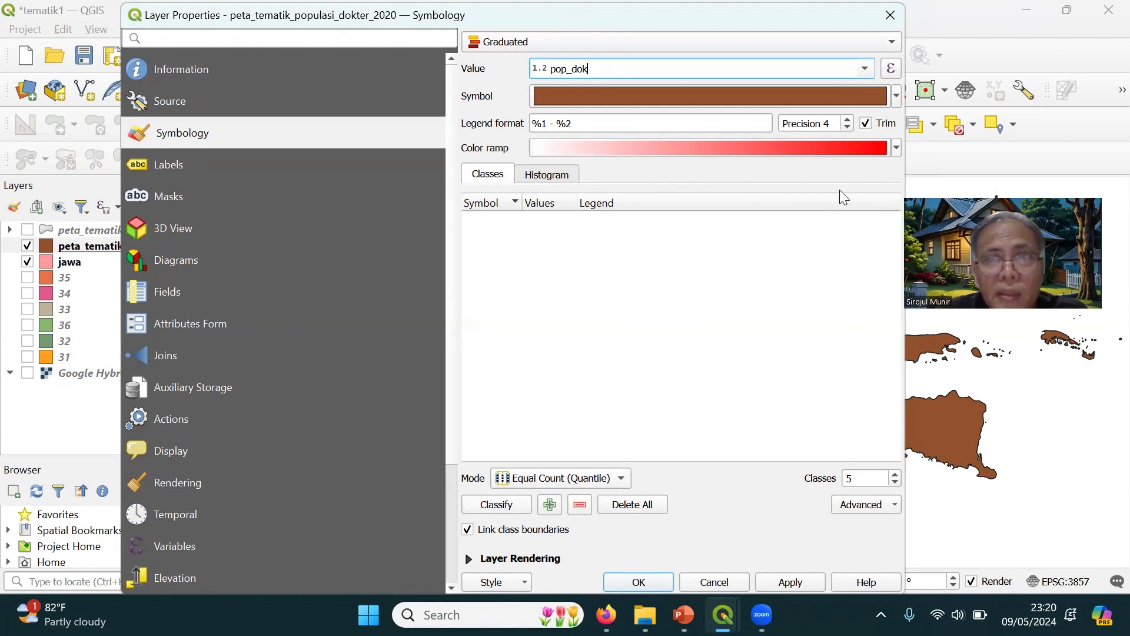
pyautogui.click(893, 150)
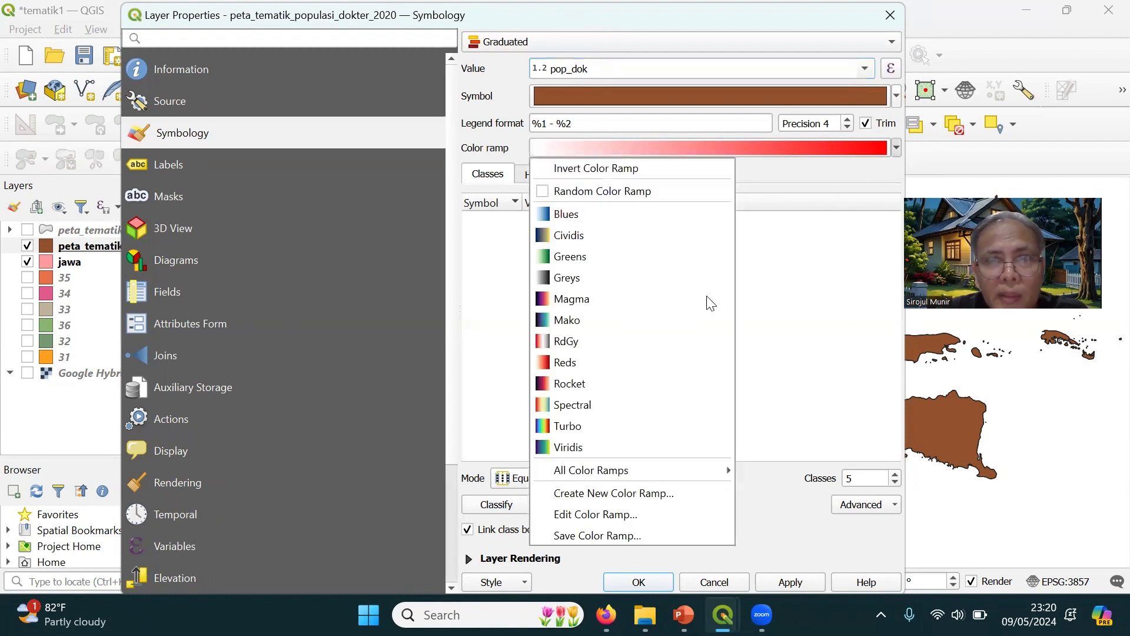
pyautogui.click(617, 405)
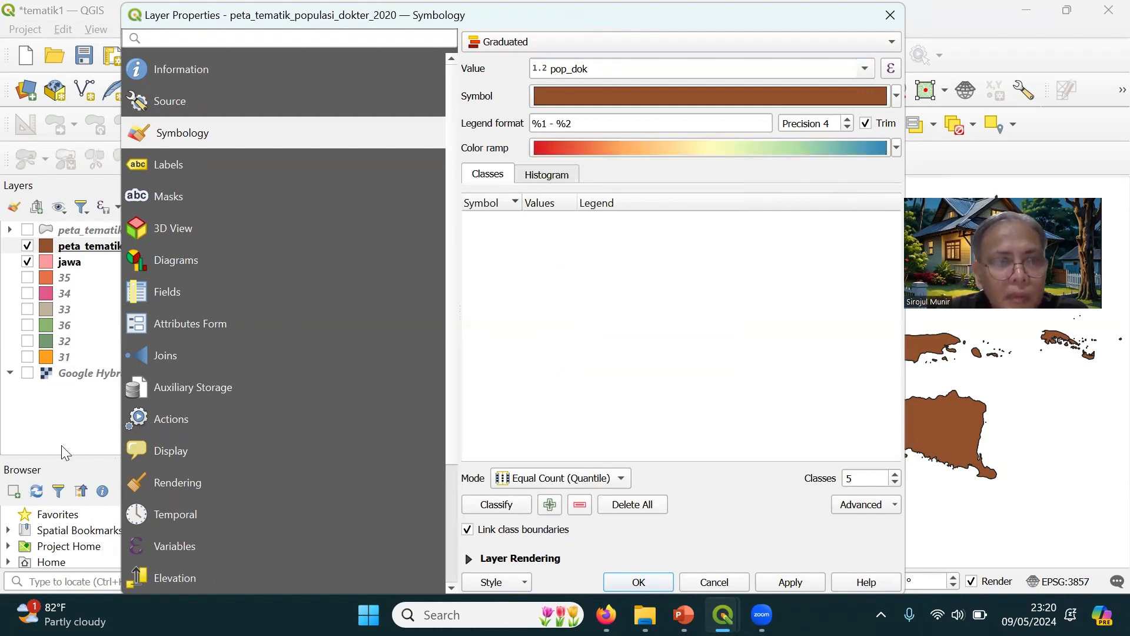
pyautogui.click(491, 505)
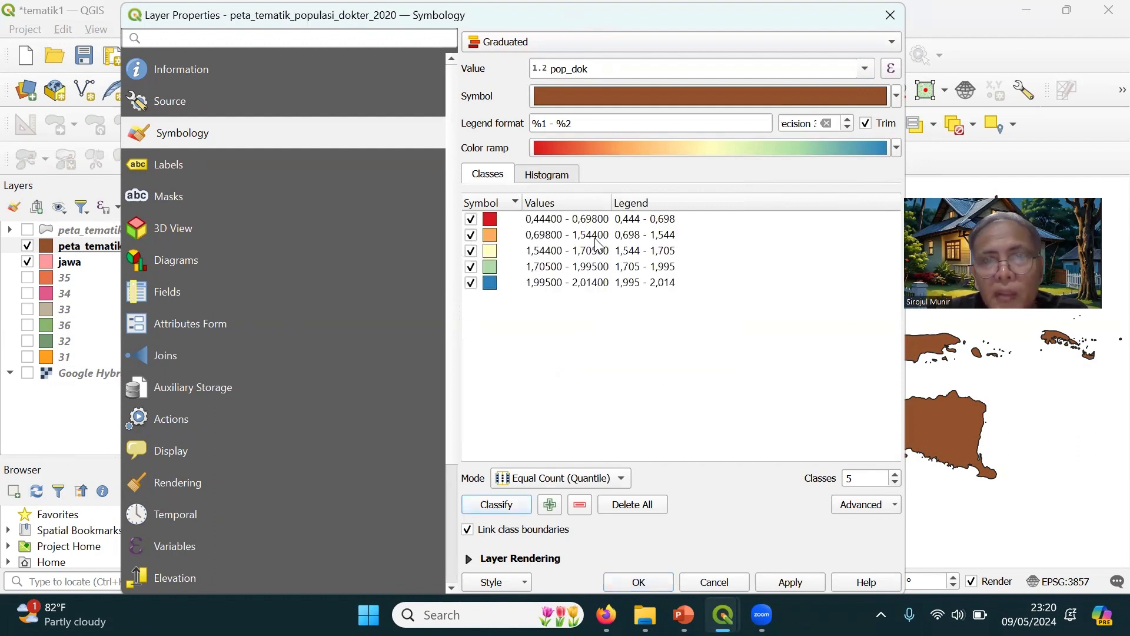
# Apply the five-class graduated pop_dok style to the peta_tematik_populasi_dokter_2020 layer
pyautogui.click(804, 586)
pyautogui.click(654, 579)
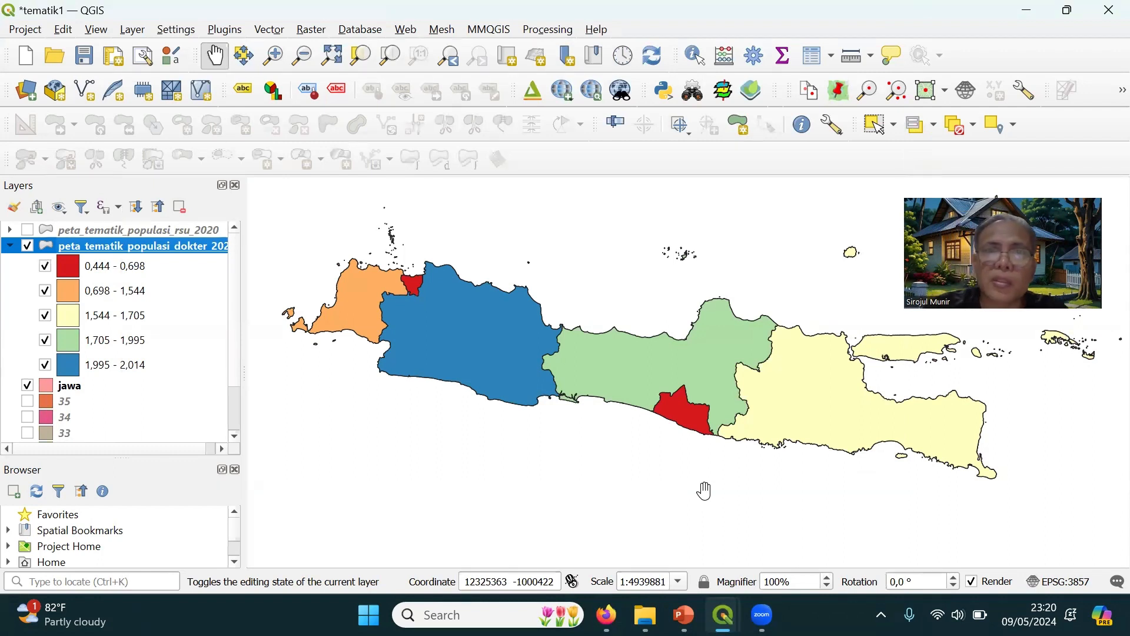
# Examine the provinces' pop_dok values in the attribute table of the peta_tematik_populasi_dokter_2020 layer
pyautogui.rightClick(146, 241)
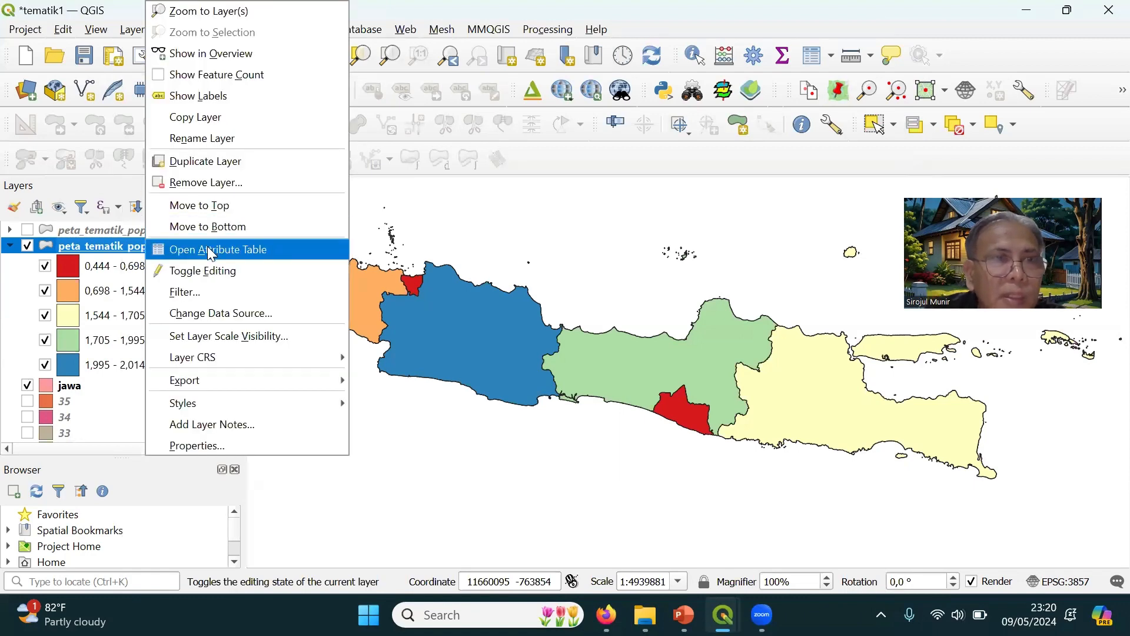
pyautogui.click(211, 252)
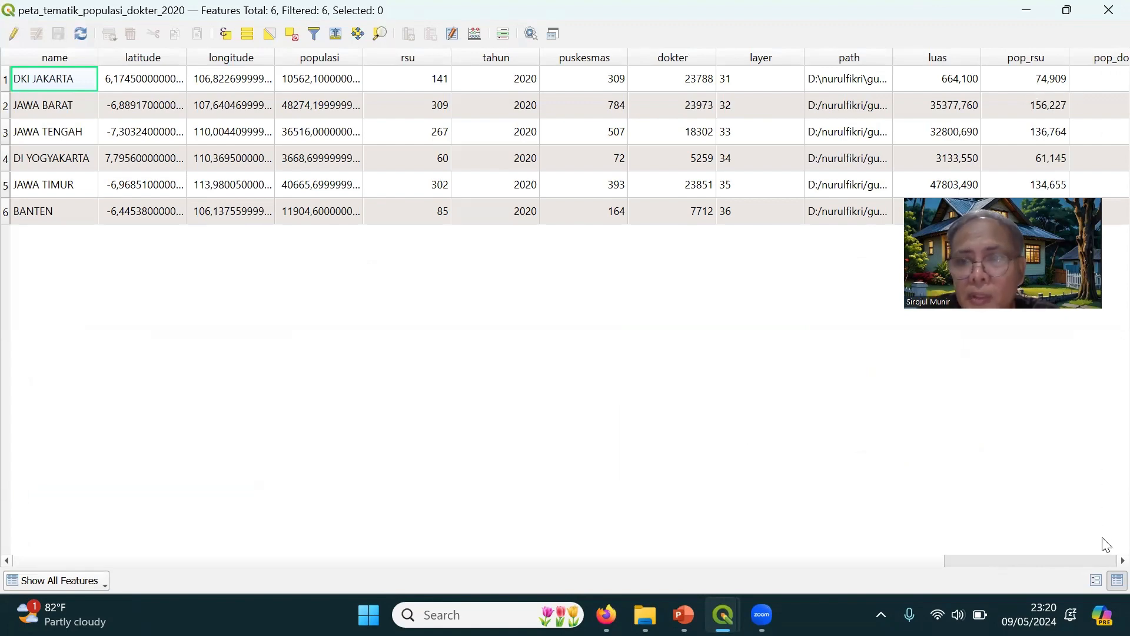
pyautogui.click(1102, 560)
pyautogui.click(1102, 557)
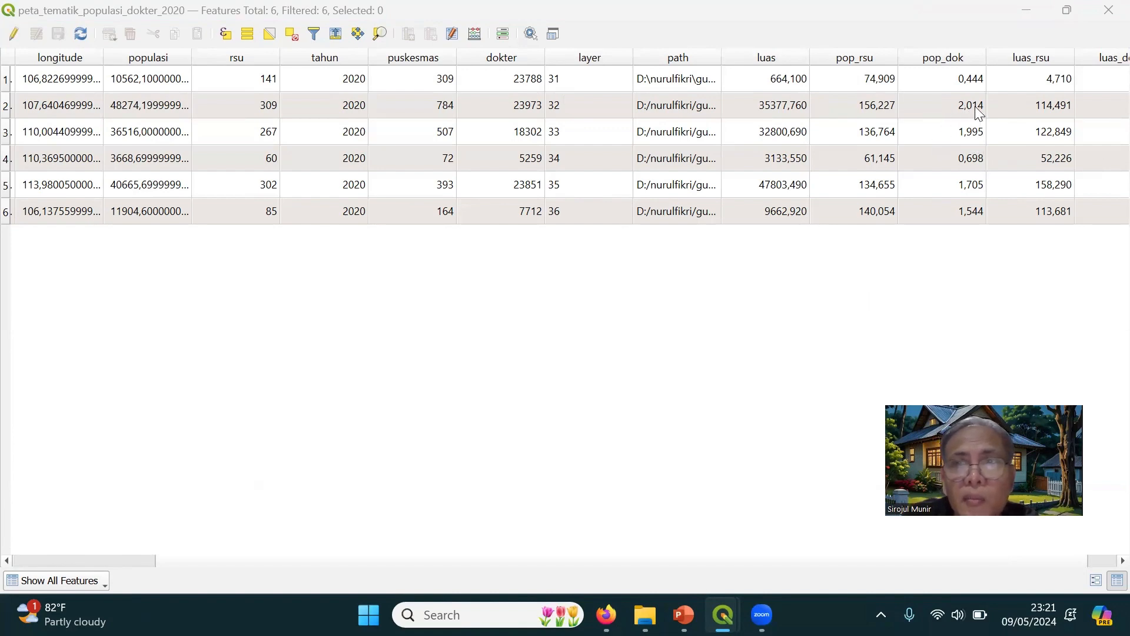
pyautogui.click(1106, 15)
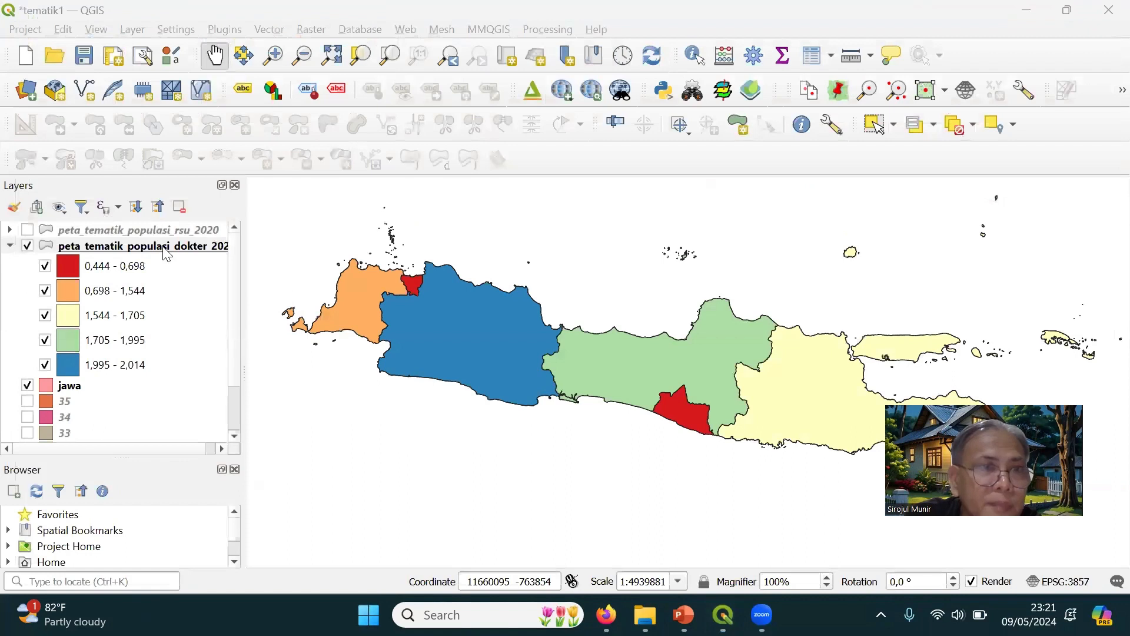
# Change the color ramp of the peta_tematik_populasi_dokter_2020 layer's graduated symbology to Turbo
pyautogui.rightClick(164, 248)
pyautogui.click(233, 443)
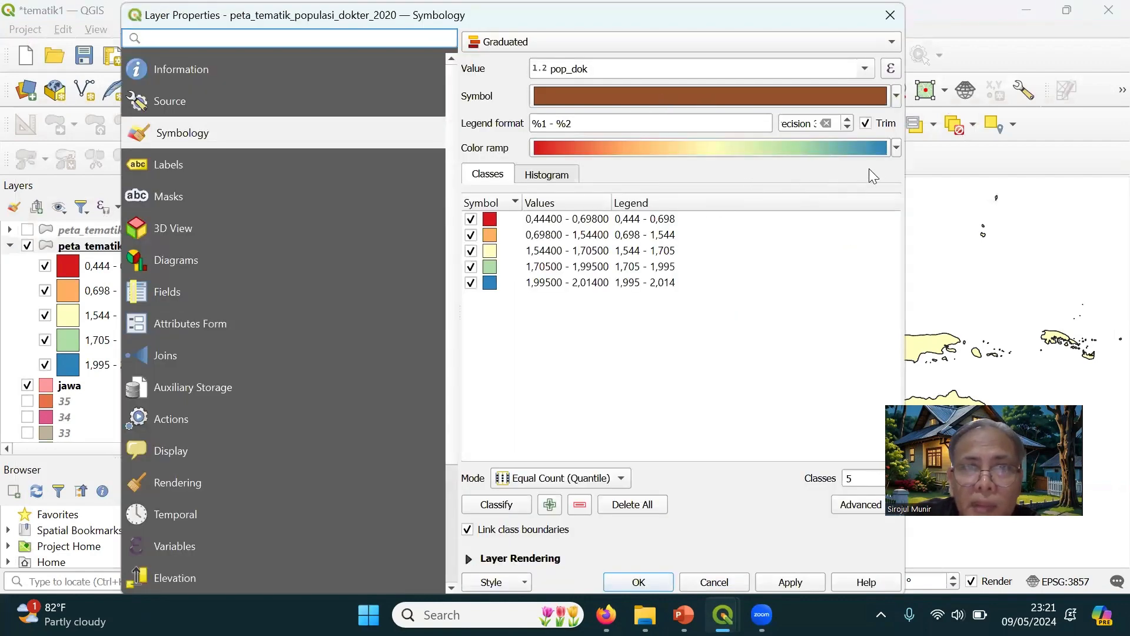
pyautogui.click(890, 149)
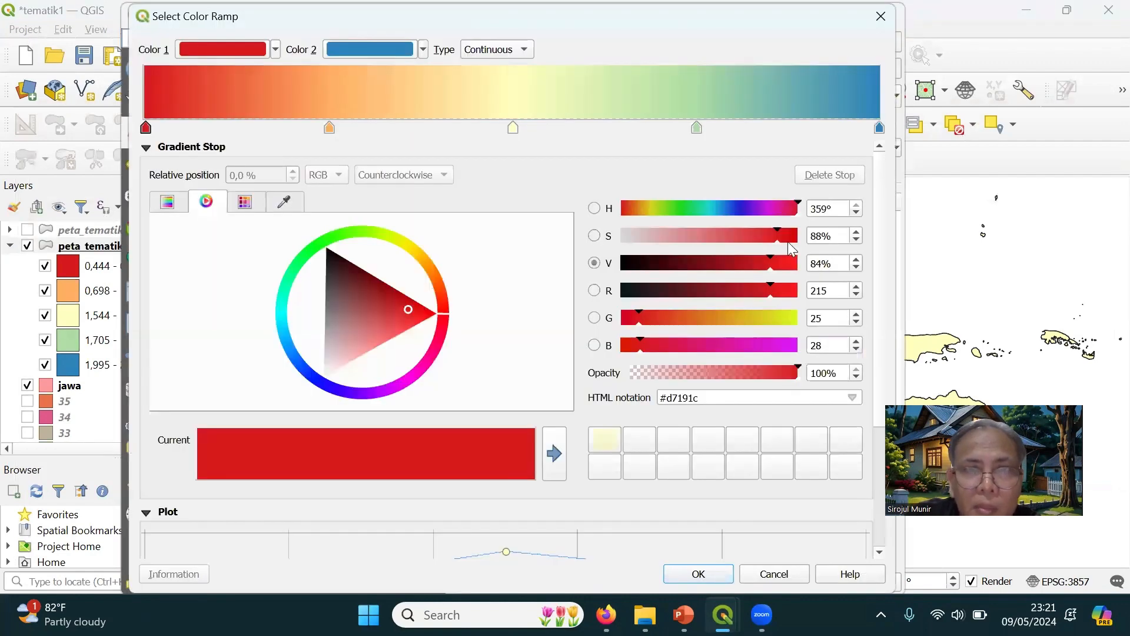
pyautogui.click(775, 572)
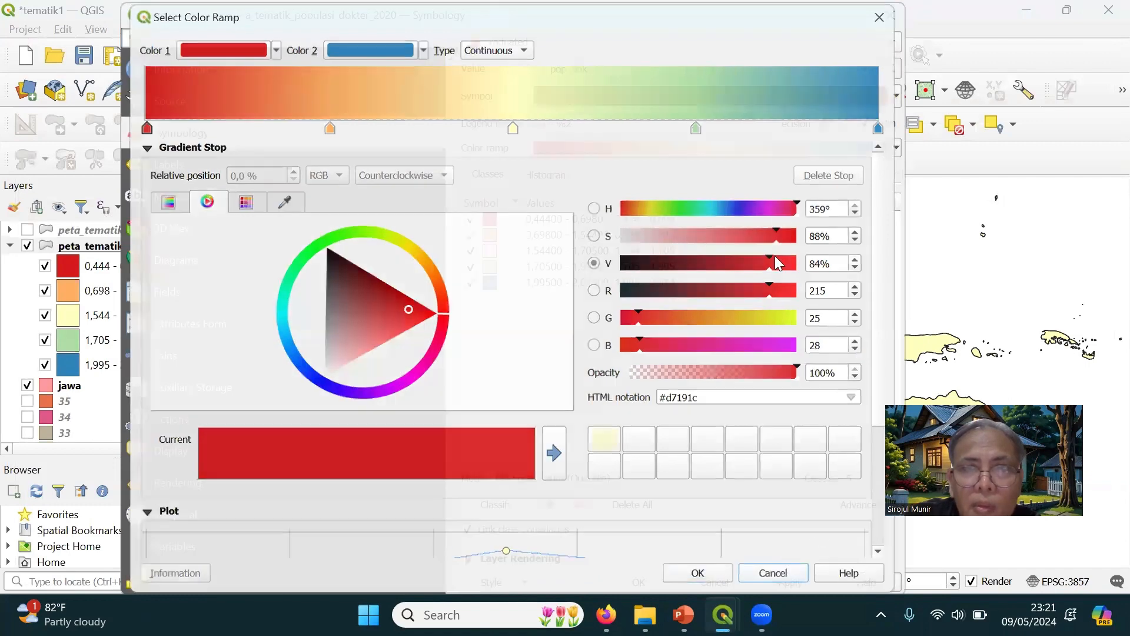
pyautogui.click(896, 148)
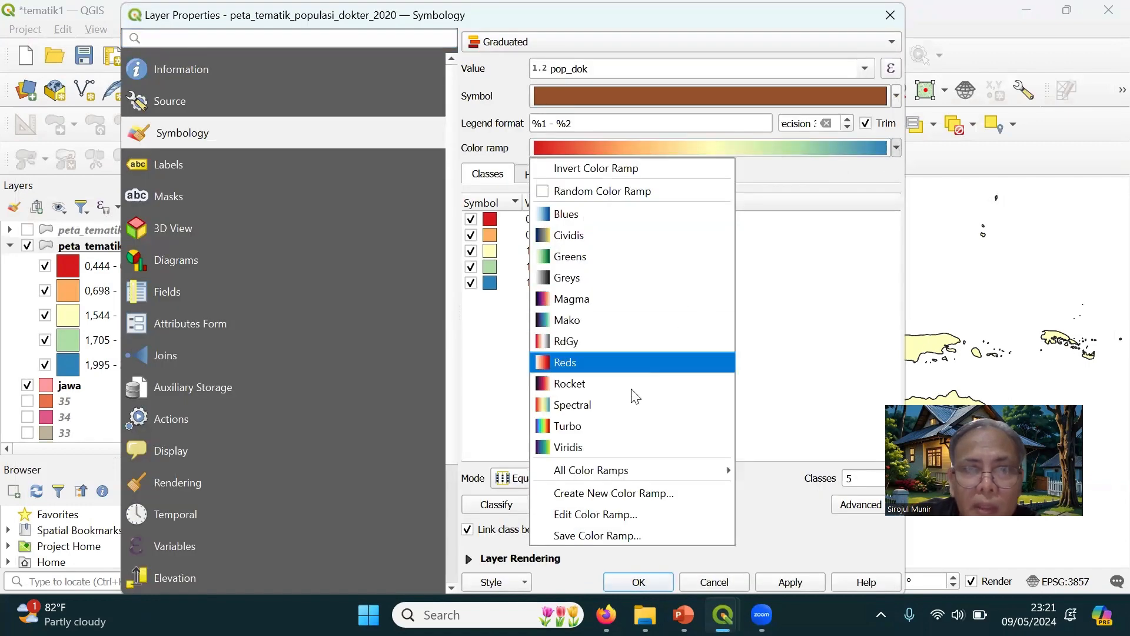
pyautogui.click(583, 425)
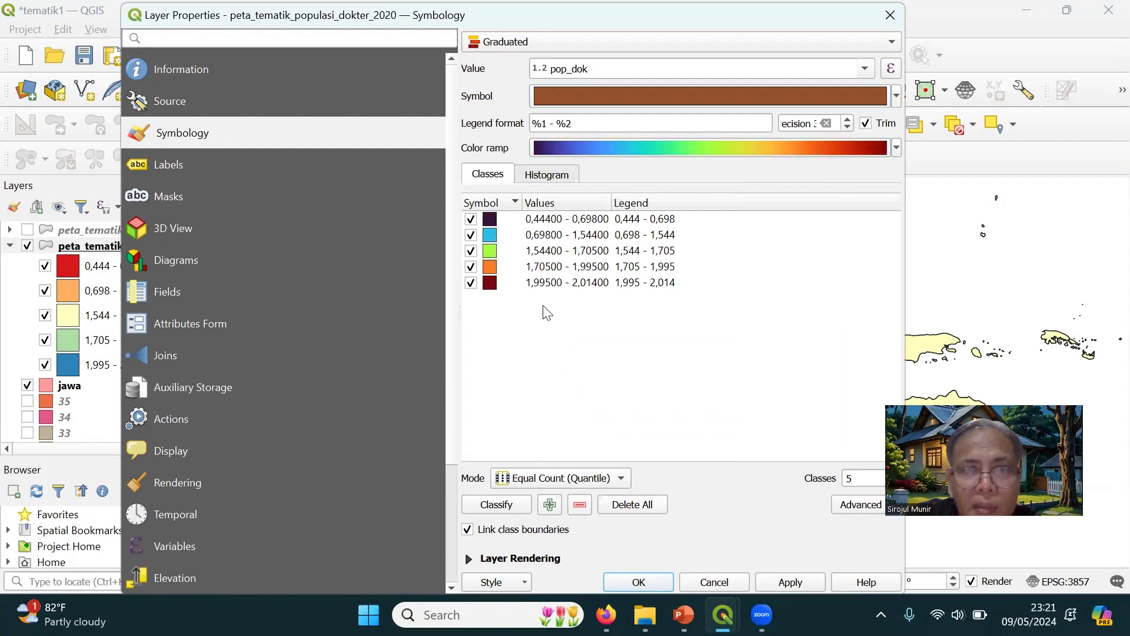
# Set the fill color of the lowest pop_dok class, 0,444 - 0,698, to bright blue
pyautogui.click(494, 224)
pyautogui.doubleClick(492, 220)
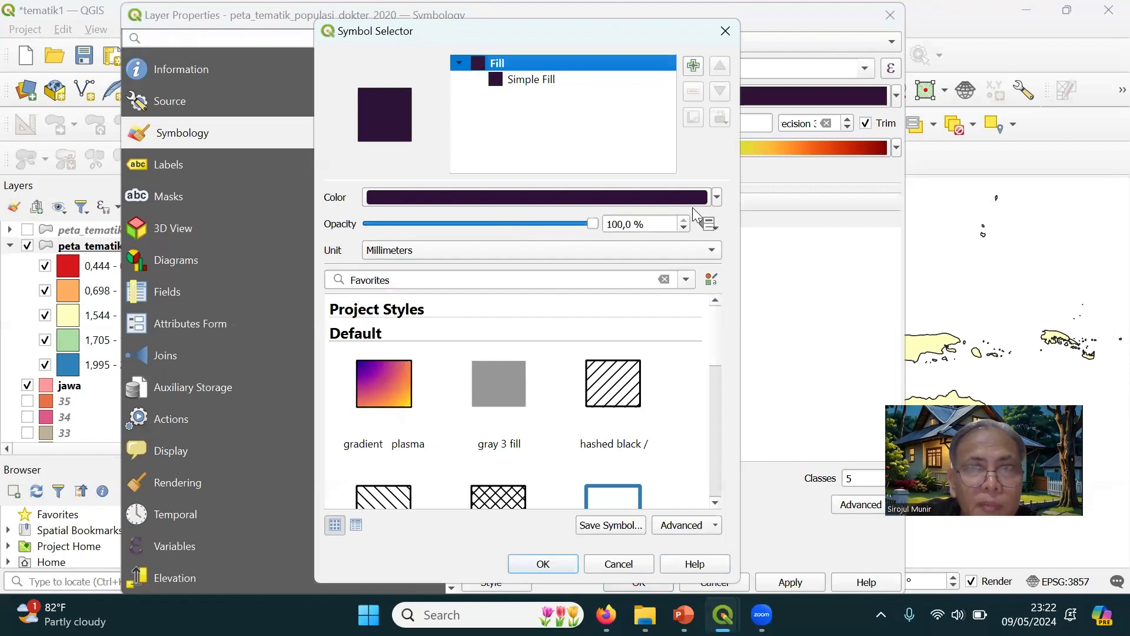
pyautogui.click(717, 200)
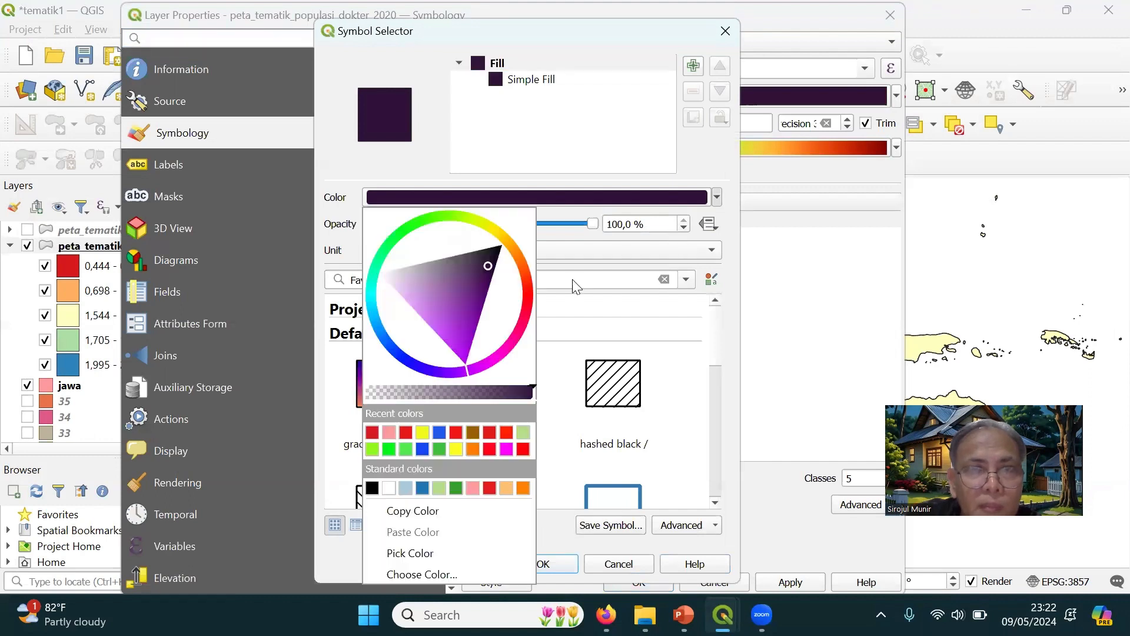
pyautogui.click(386, 349)
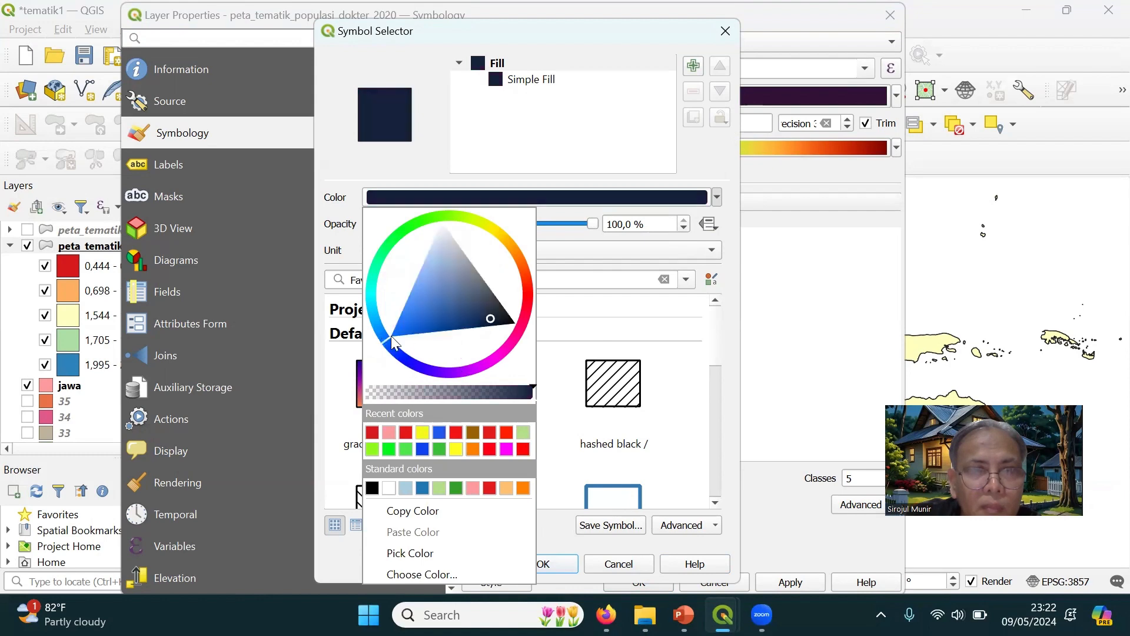
pyautogui.click(405, 328)
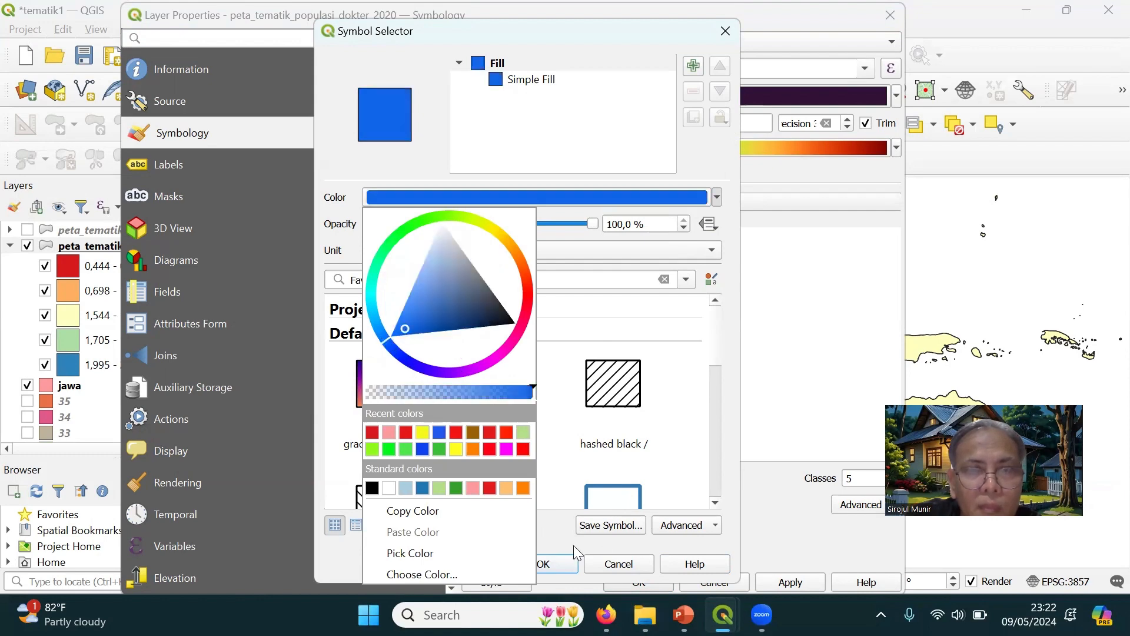
pyautogui.click(574, 567)
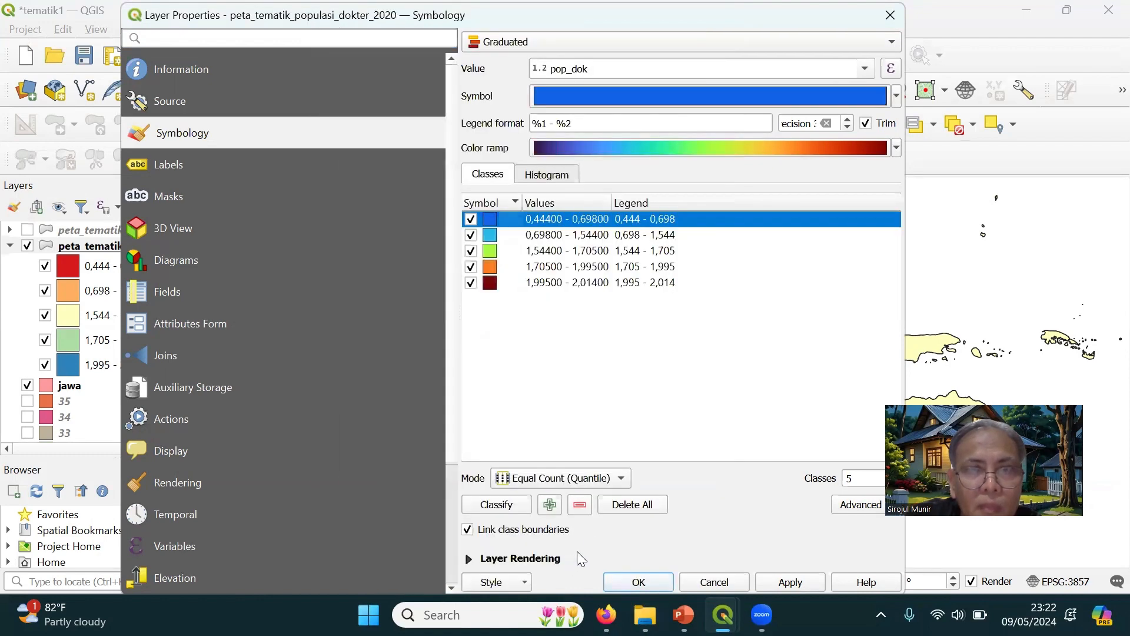
# Set the fill color of the highest pop_dok class, 1,995 - 2,014, to bright red and apply the symbology
pyautogui.doubleClick(491, 286)
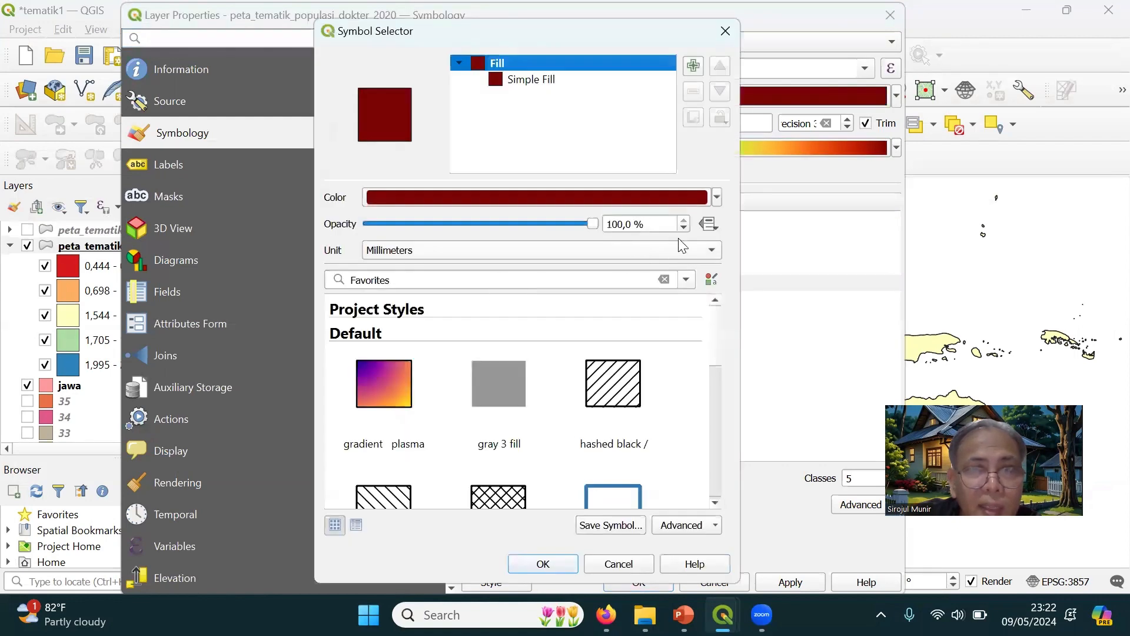
pyautogui.click(717, 198)
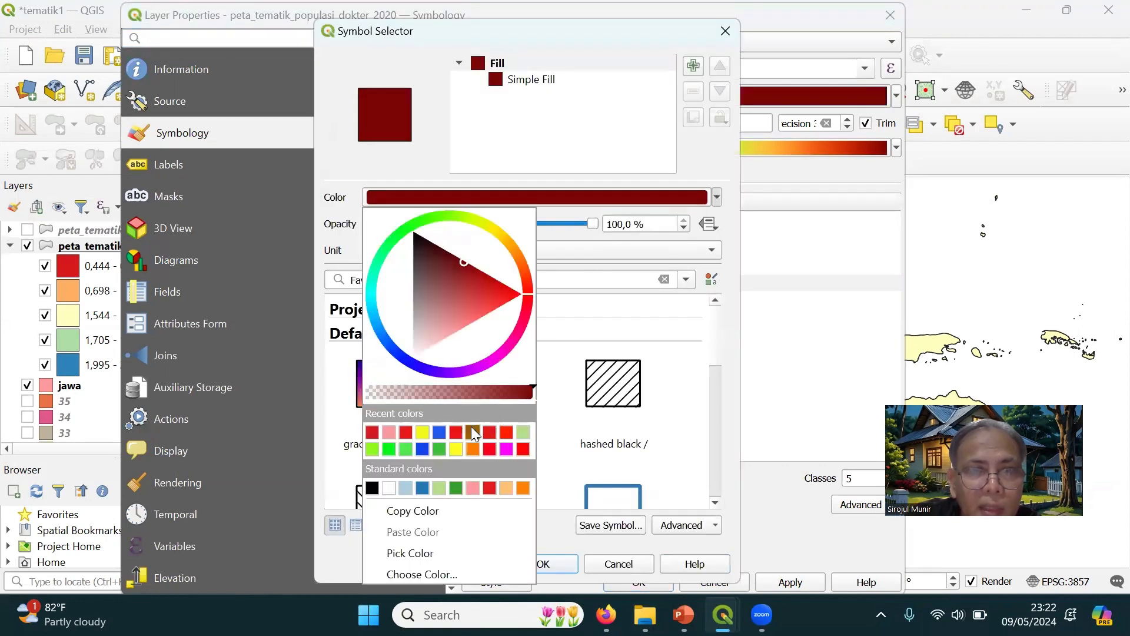
pyautogui.click(458, 432)
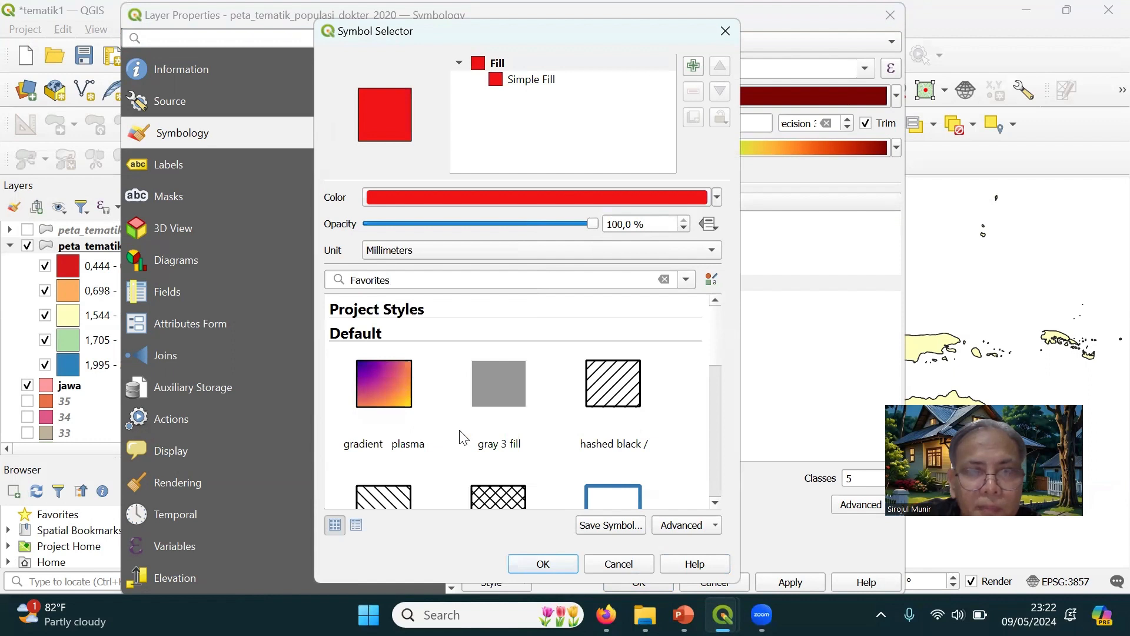
pyautogui.click(544, 563)
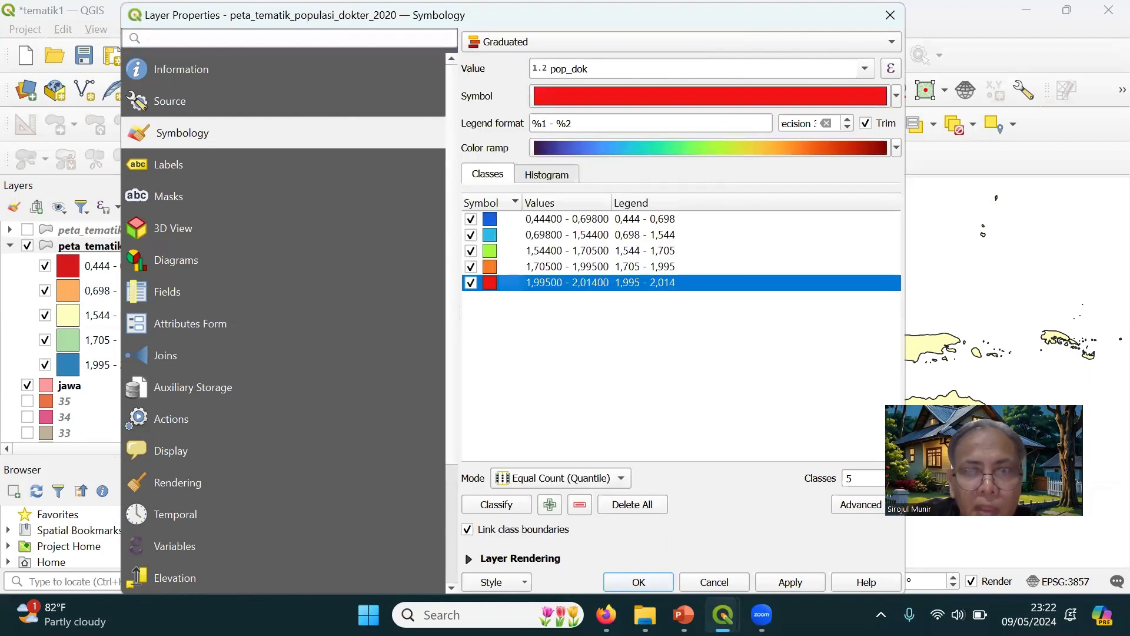
pyautogui.click(788, 583)
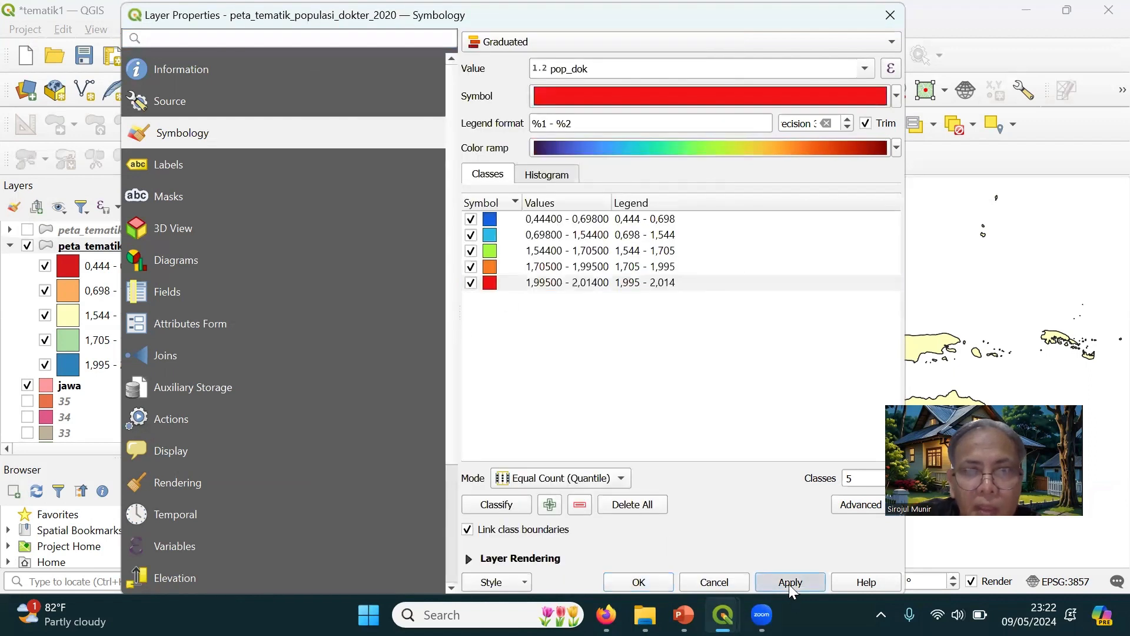
pyautogui.click(653, 580)
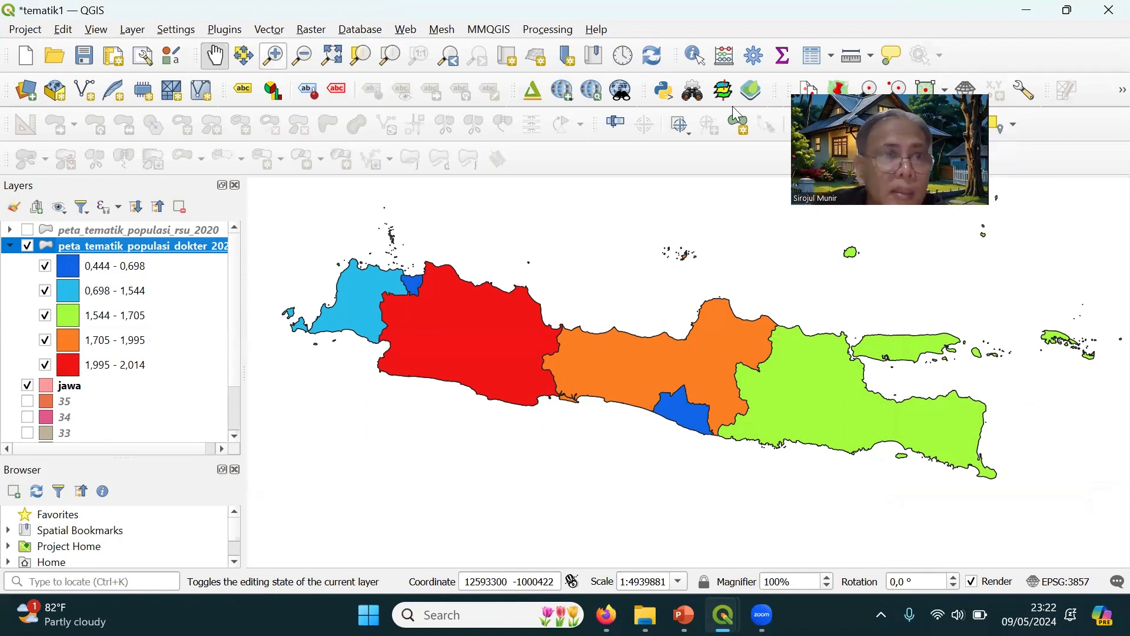
# Open the peta_tematik_populasi_dokter_2020 attribute table again and review the pop_dok column against the recolored map
pyautogui.rightClick(153, 247)
pyautogui.click(199, 252)
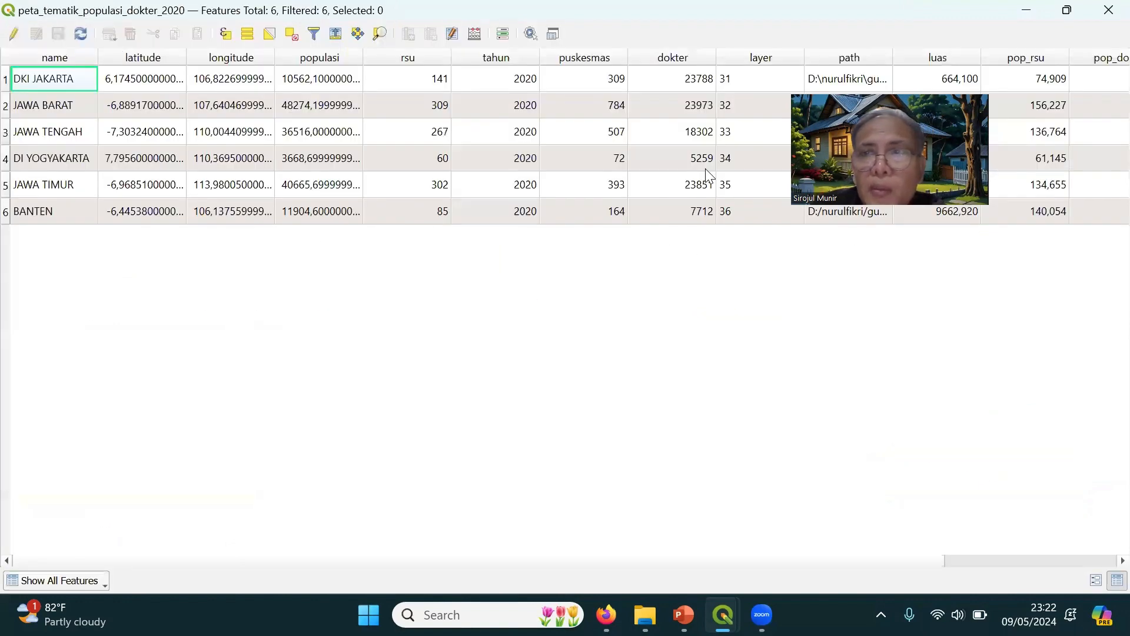
pyautogui.hscroll(2, 1102, 561)
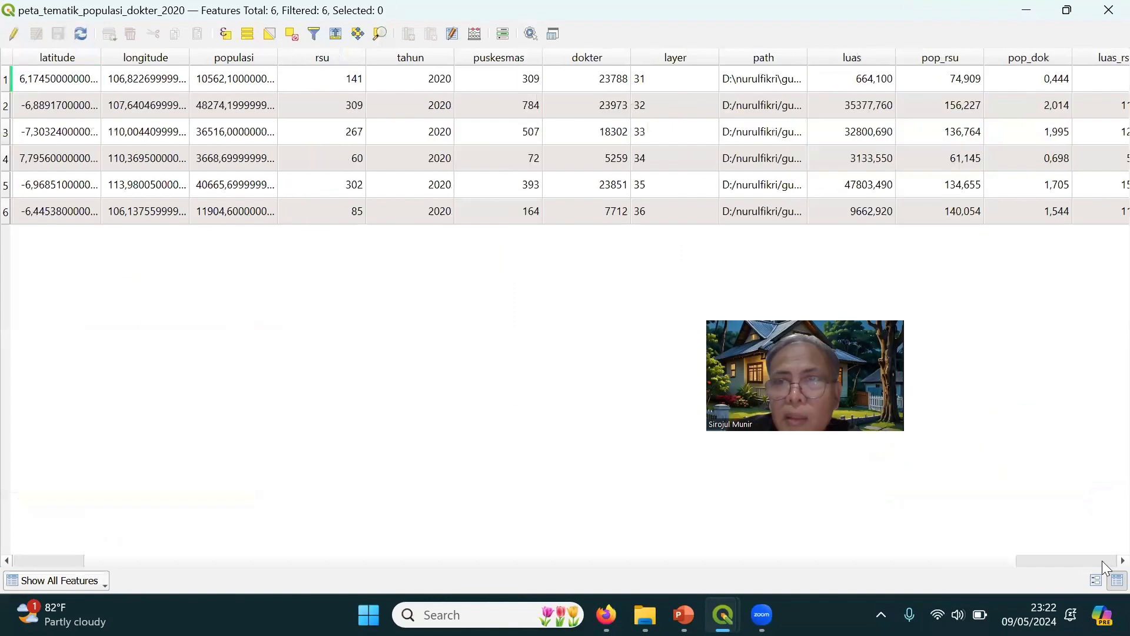